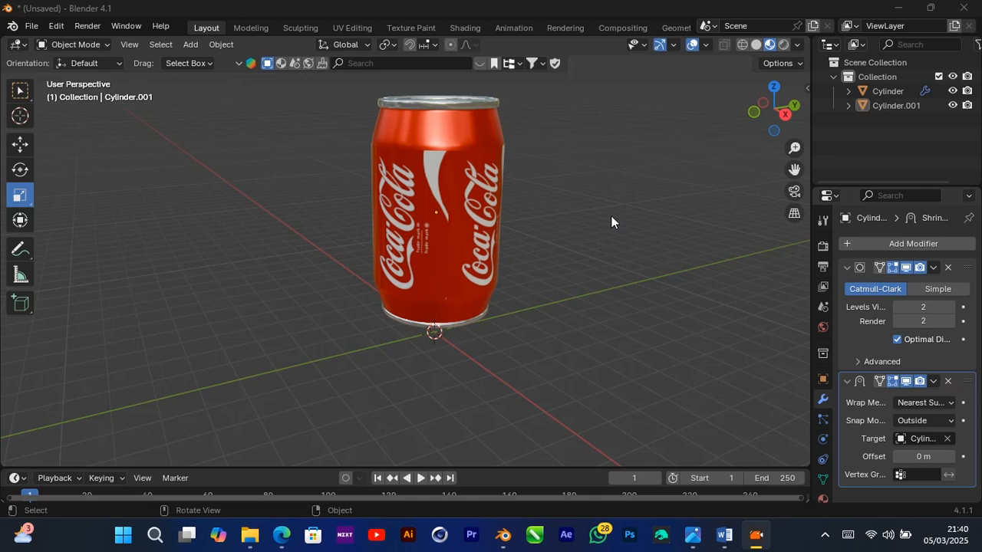
Add a plane mesh beneath the can and scale it up into a large floor
{"action": "scroll", "coordinate": [659, 183], "scroll_direction": "down", "scroll_amount": 5}
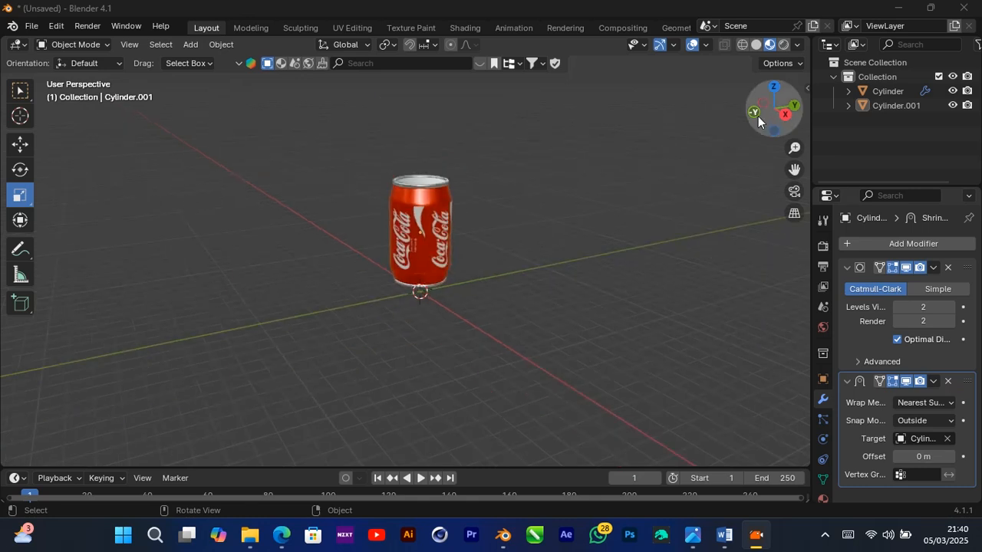
{"action": "left_click_drag", "start_coordinate": [763, 116], "coordinate": [729, 124]}
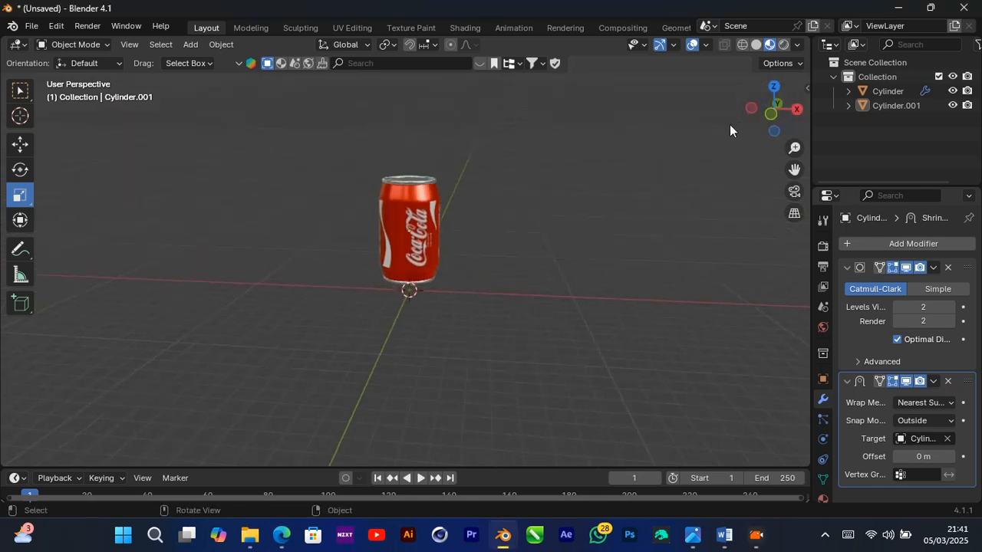
{"action": "left_click", "coordinate": [185, 43]}
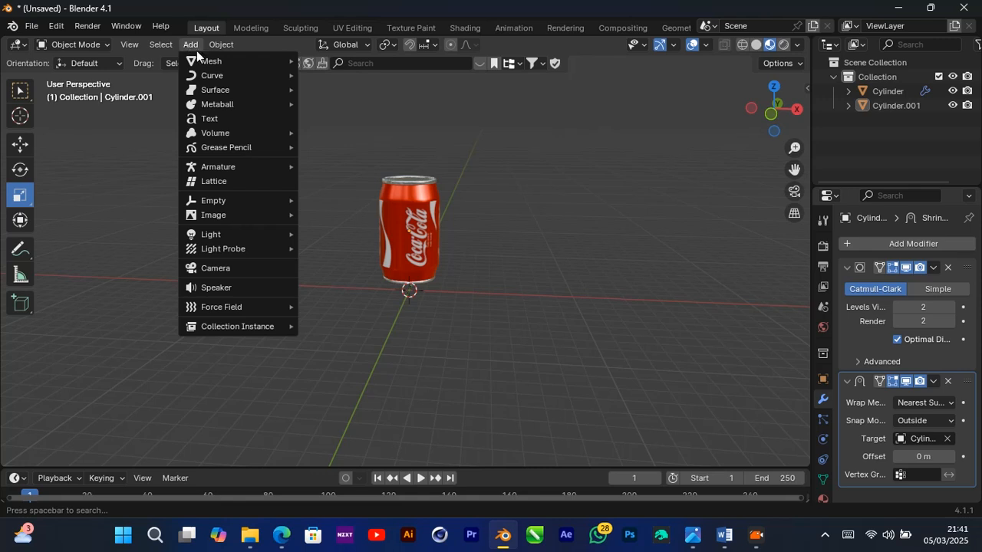
{"action": "mouse_move", "coordinate": [204, 61]}
{"action": "left_click", "coordinate": [350, 61]}
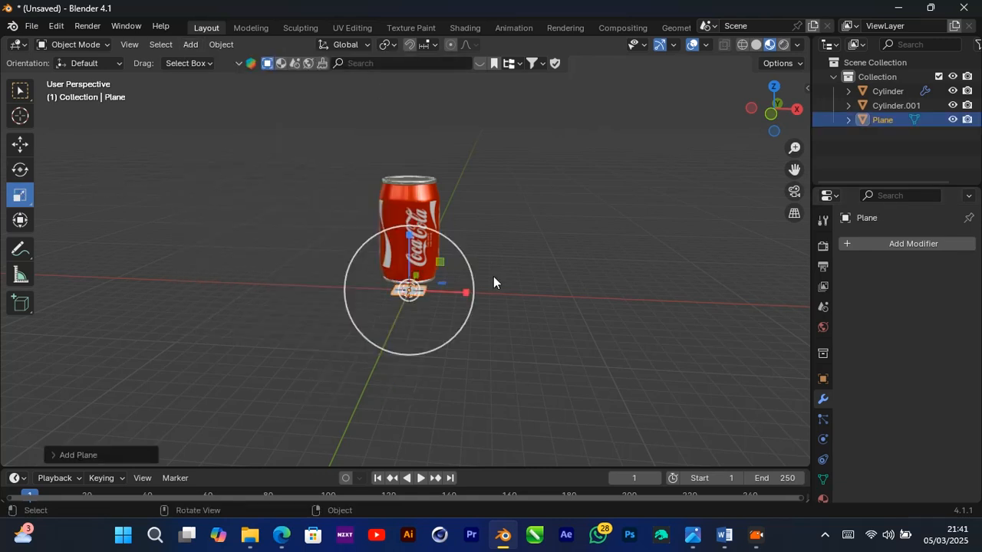
{"action": "left_click_drag", "start_coordinate": [473, 269], "coordinate": [499, 241]}
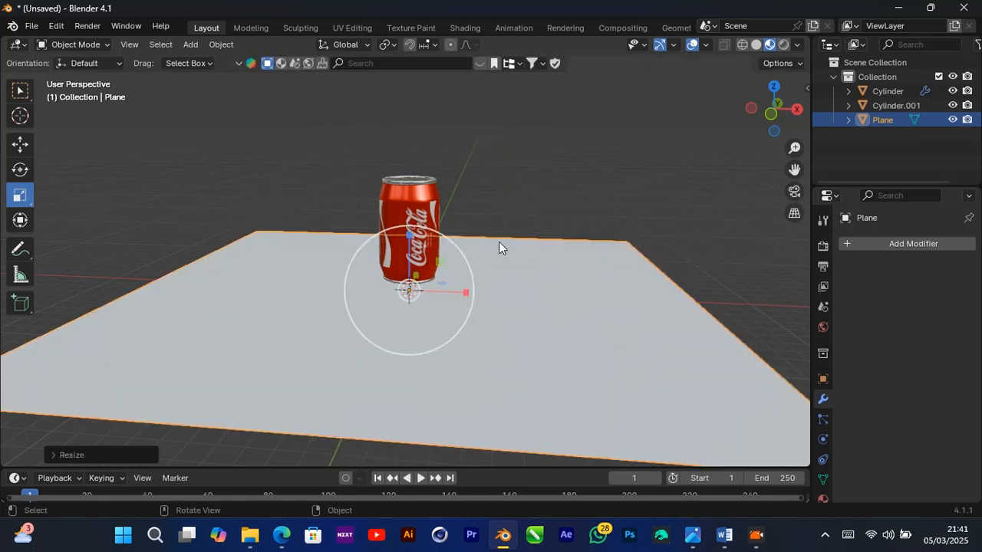
Add a camera to the scene, look through it and lock the camera to the view
{"action": "left_click", "coordinate": [191, 44]}
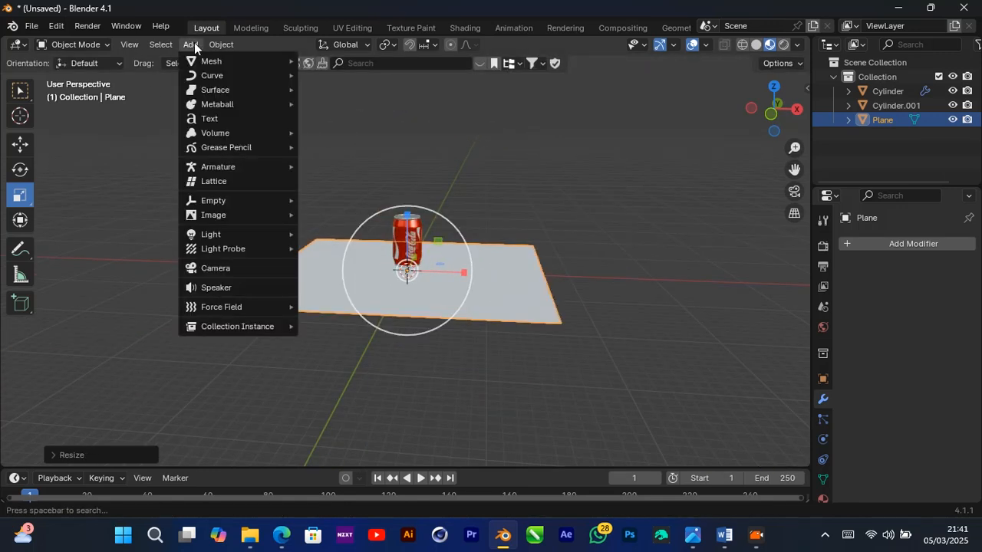
{"action": "left_click", "coordinate": [239, 269]}
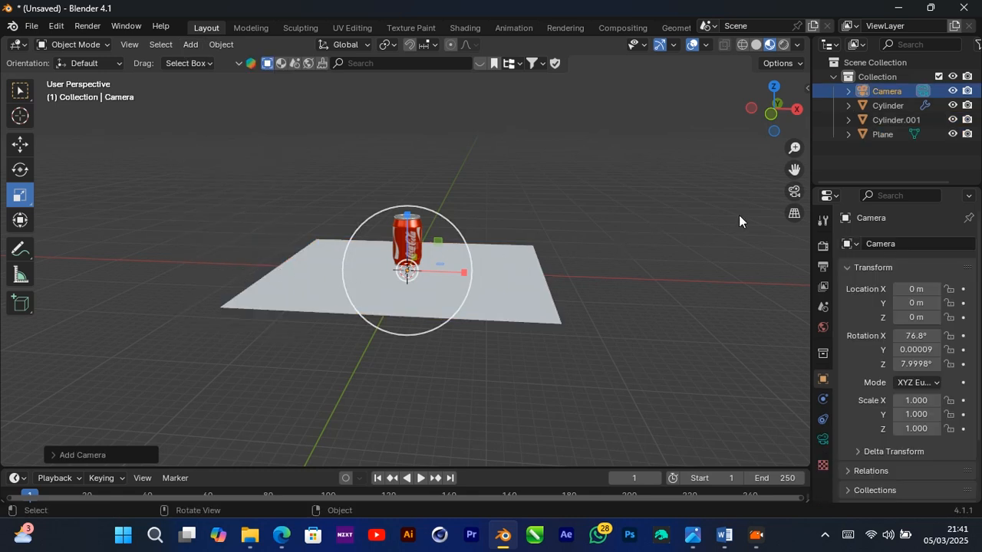
{"action": "left_click", "coordinate": [794, 191]}
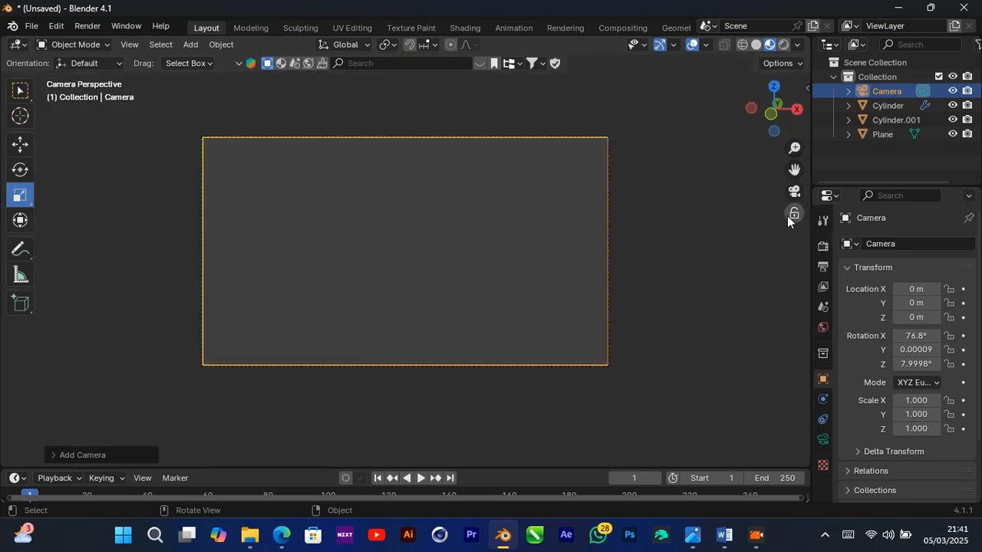
{"action": "left_click", "coordinate": [794, 215]}
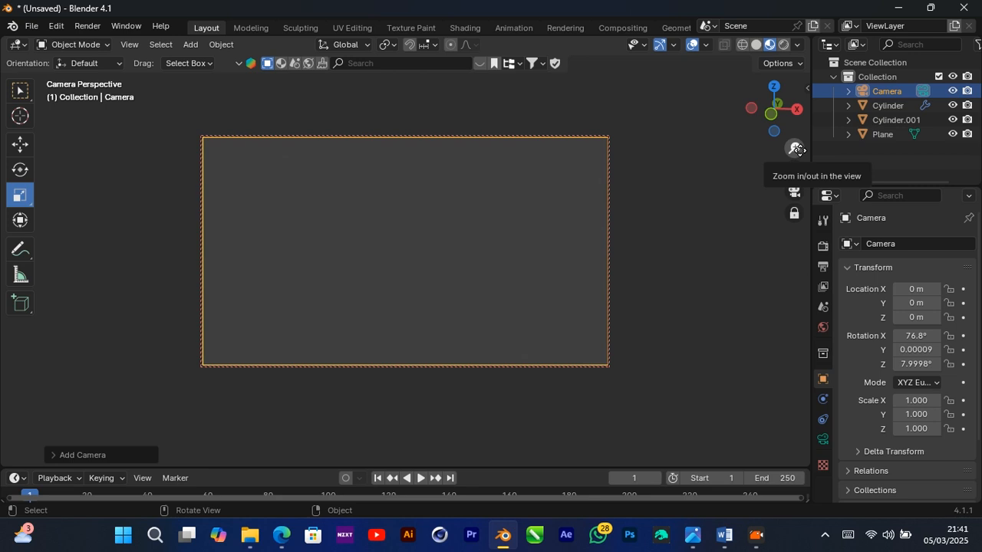
Reposition the locked camera to frame the whole can centrally, nearly level and almost straight from the front, with the floor below
{"action": "left_click_drag", "start_coordinate": [797, 149], "coordinate": [798, 280]}
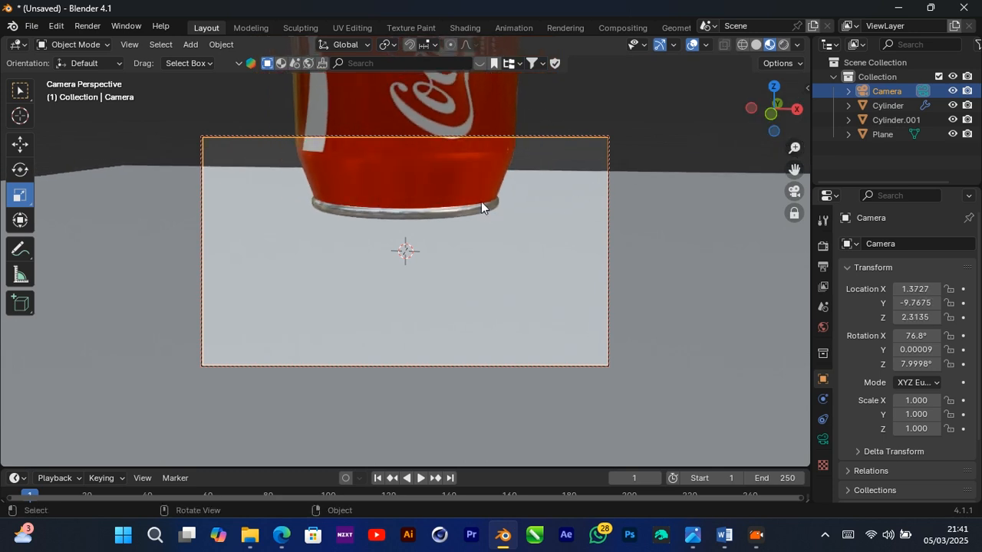
{"action": "scroll", "coordinate": [479, 201], "scroll_direction": "down", "scroll_amount": 4}
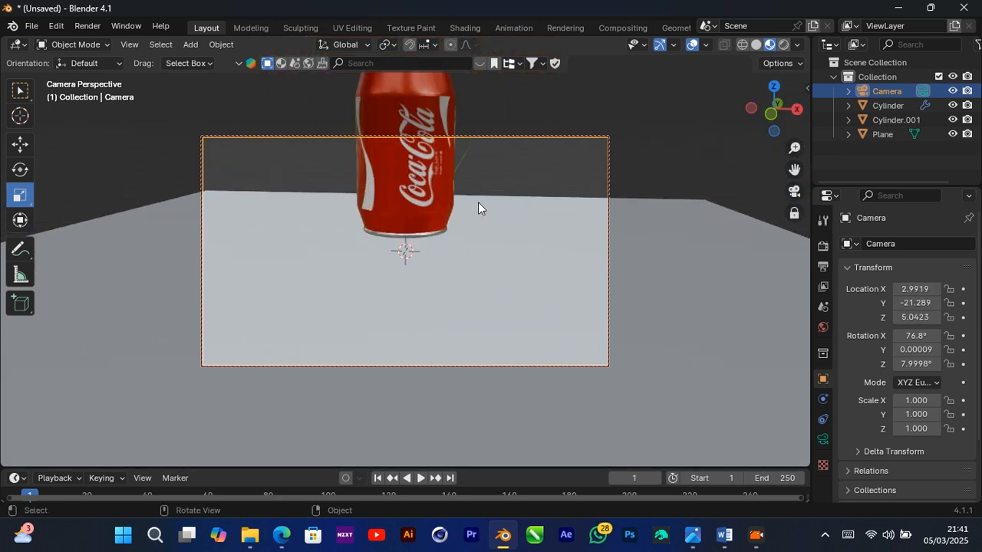
{"action": "scroll", "coordinate": [477, 202], "scroll_direction": "up", "scroll_amount": 1}
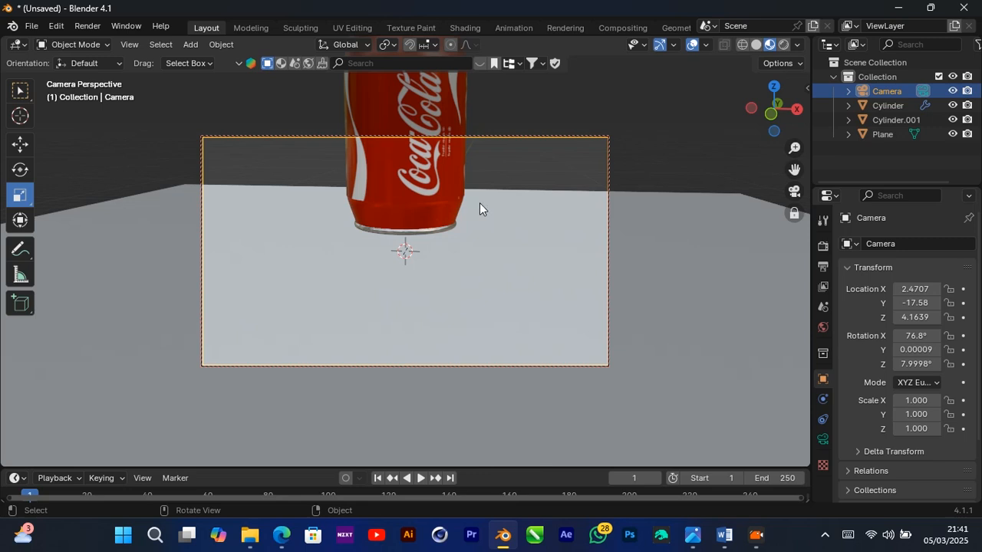
{"action": "left_click_drag", "start_coordinate": [794, 168], "coordinate": [805, 276]}
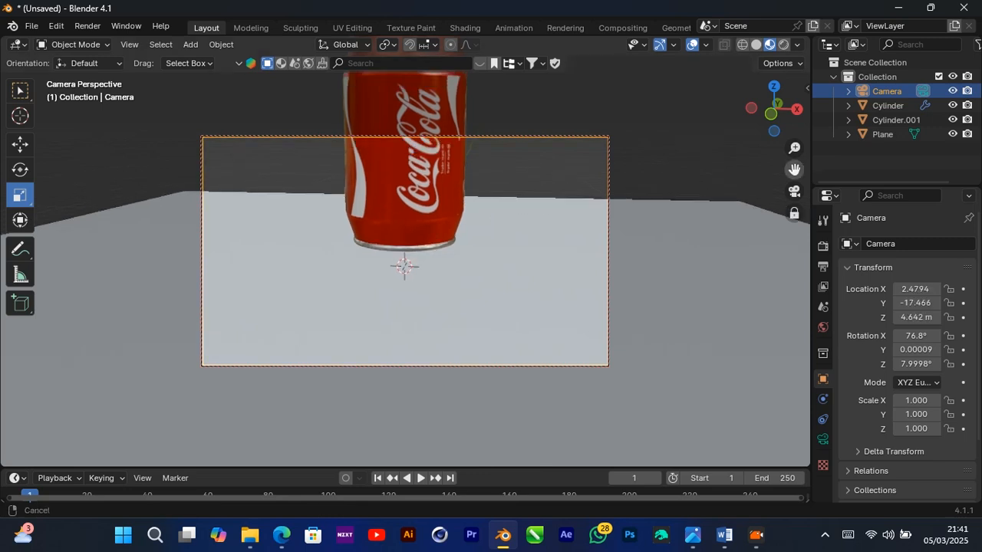
{"action": "scroll", "coordinate": [504, 224], "scroll_direction": "down", "scroll_amount": 1}
{"action": "left_click_drag", "start_coordinate": [761, 125], "coordinate": [788, 107]}
{"action": "left_click_drag", "start_coordinate": [794, 168], "coordinate": [704, 188]}
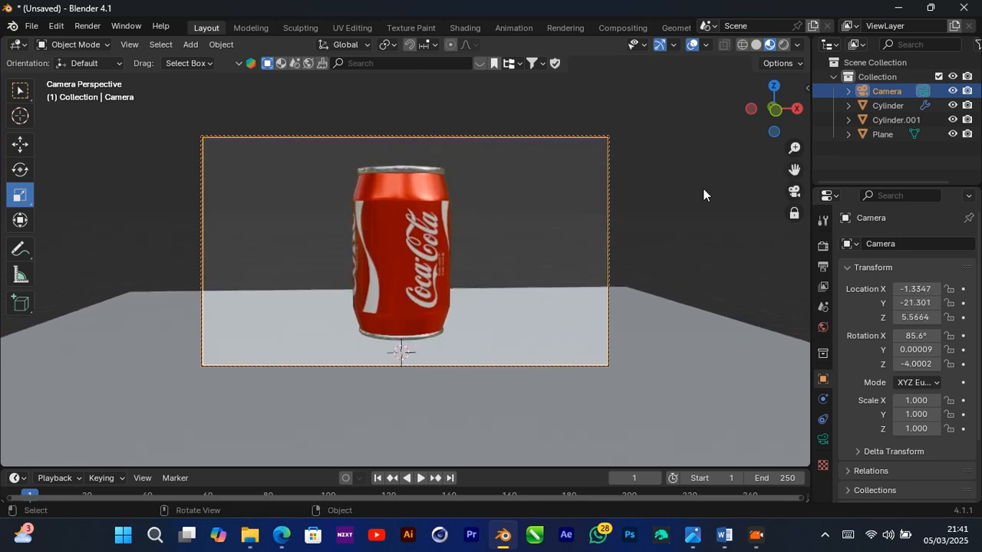
In Edit Mode, extrude the plane's back edge straight up along Z into a backdrop wall taller than the camera frame
{"action": "left_click", "coordinate": [662, 383]}
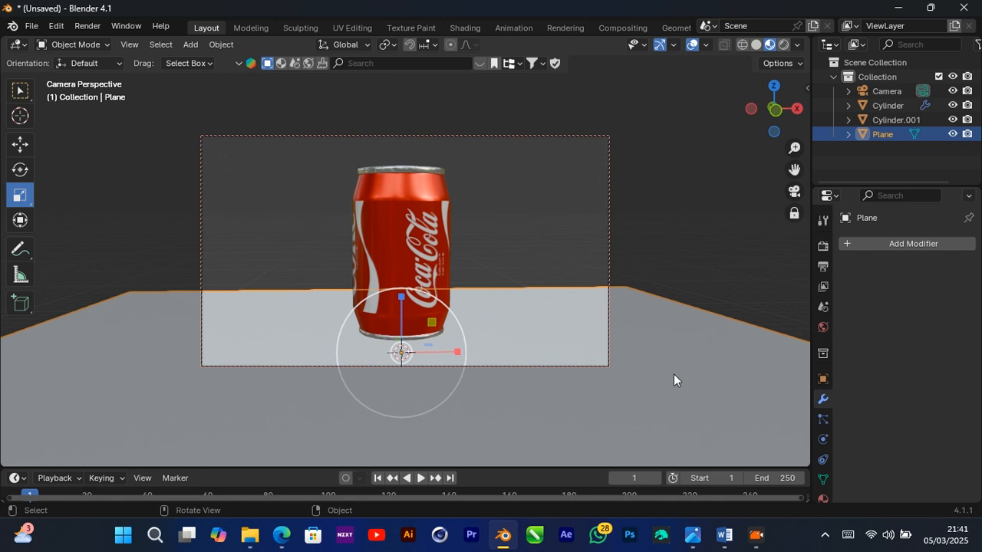
{"action": "left_click", "coordinate": [77, 45]}
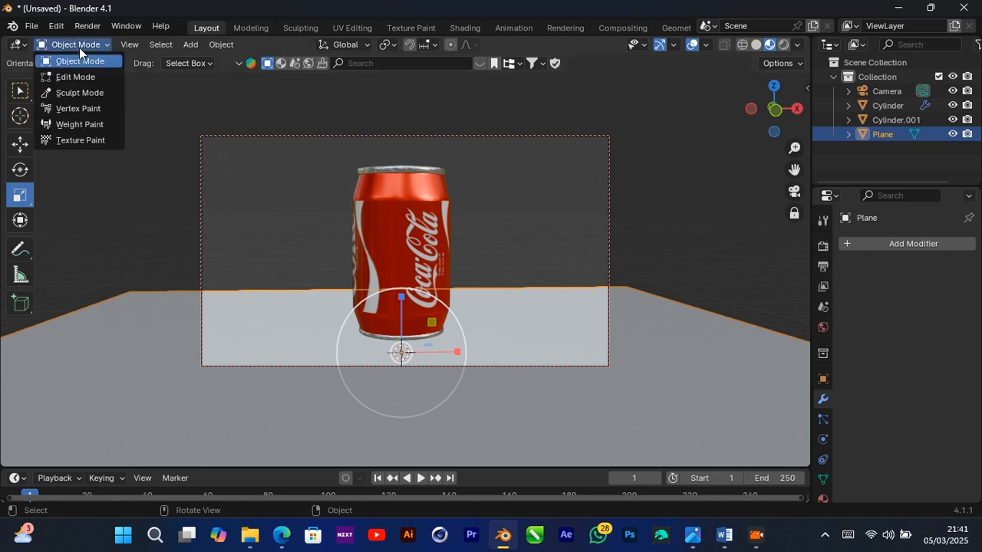
{"action": "left_click", "coordinate": [75, 77]}
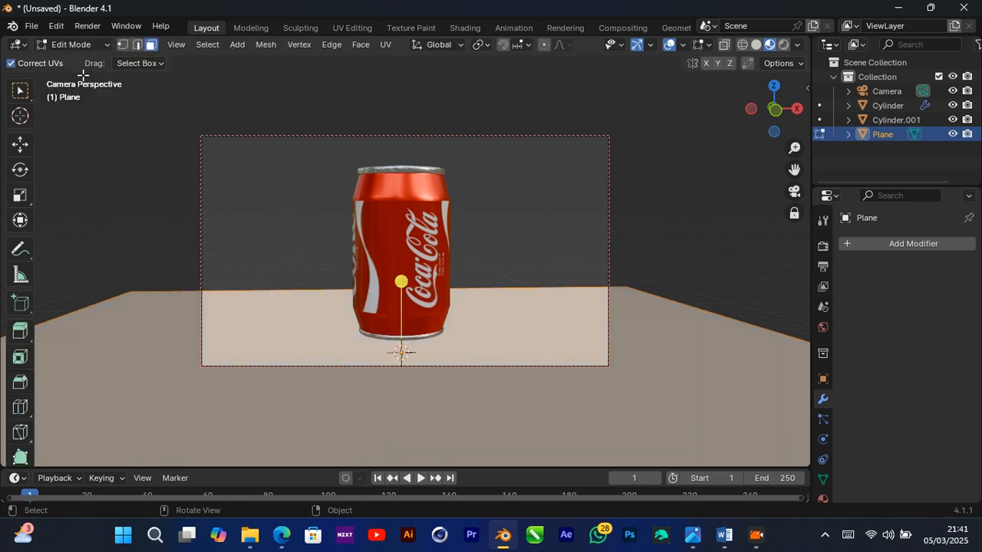
{"action": "left_click", "coordinate": [137, 46]}
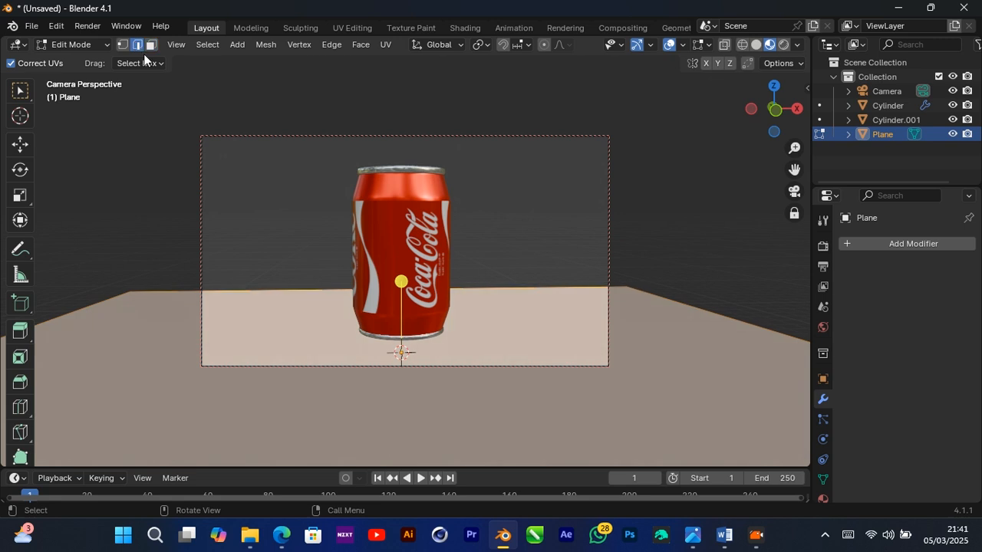
{"action": "left_click", "coordinate": [251, 292]}
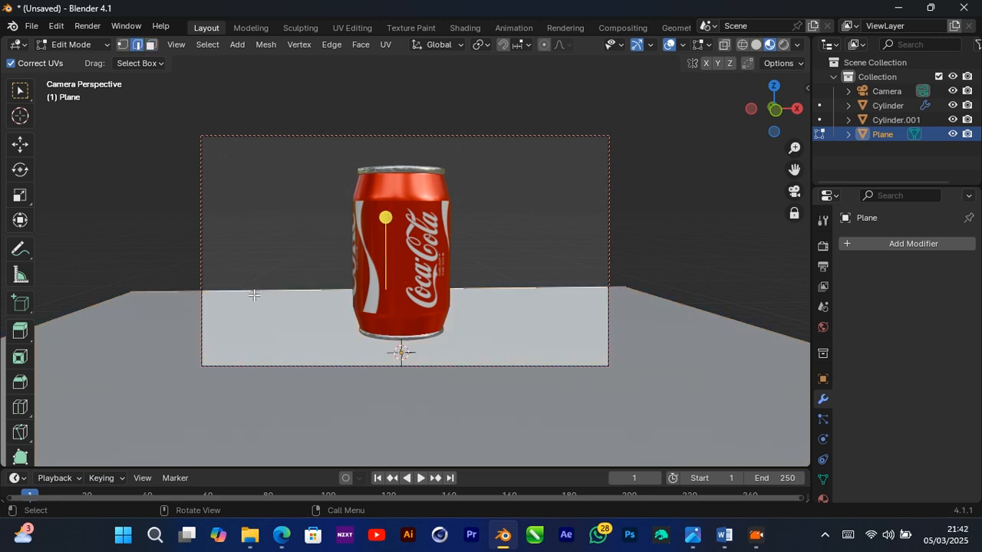
{"action": "key", "text": "g"}
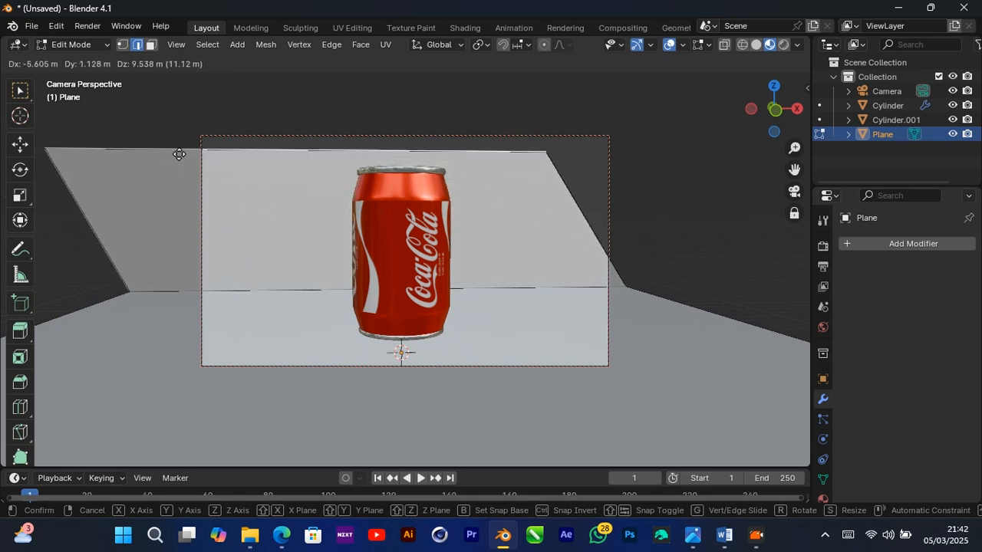
{"action": "key", "text": "z"}
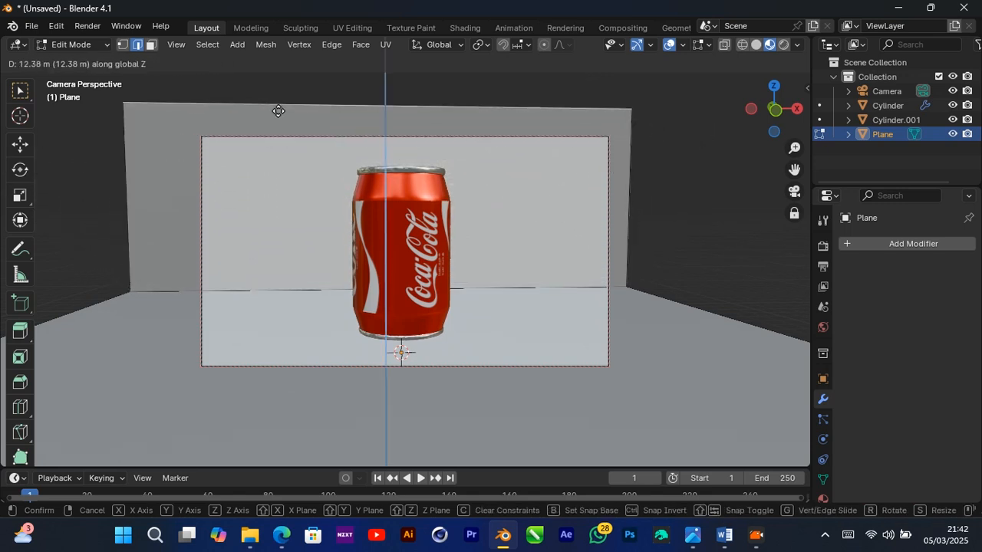
{"action": "left_click", "coordinate": [279, 53]}
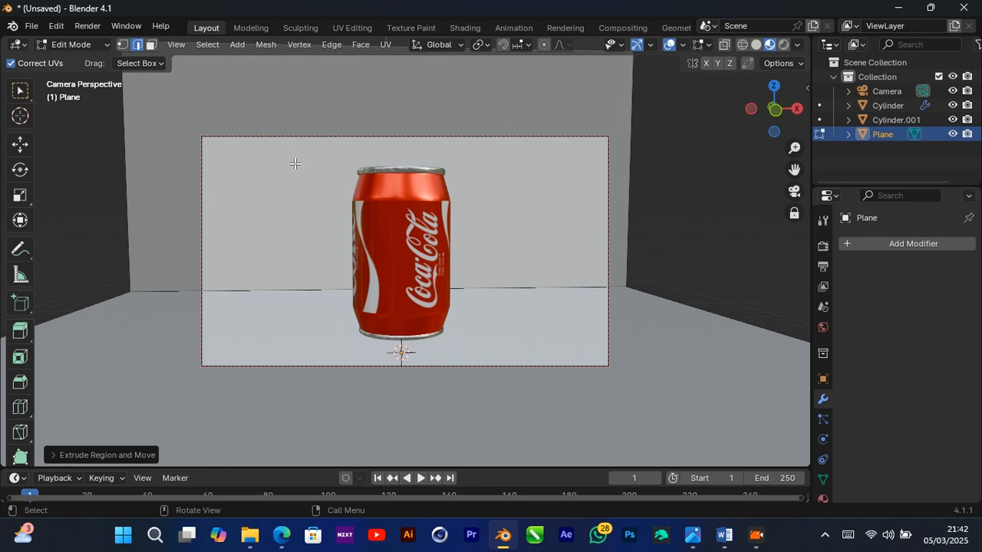
Bevel the edge between floor and wall about 0.457 m wide with 7 segments, and return to Object Mode
{"action": "left_click", "coordinate": [278, 291]}
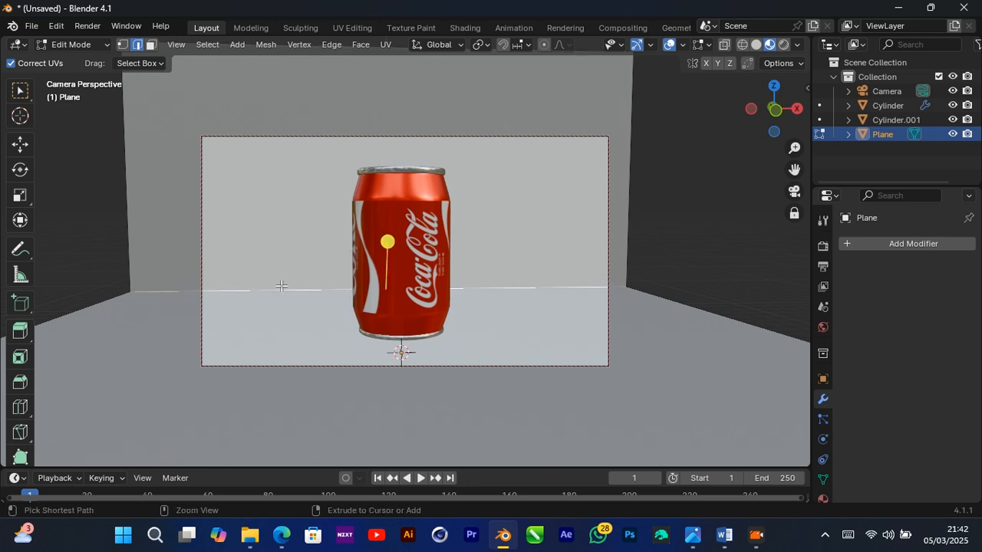
{"action": "key", "text": "ctrl+b"}
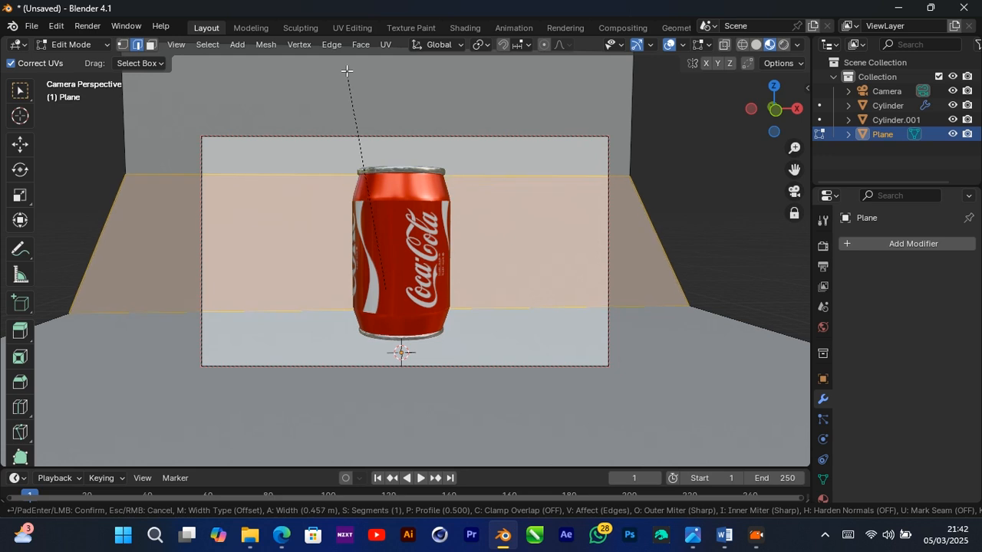
{"action": "left_click", "coordinate": [347, 70]}
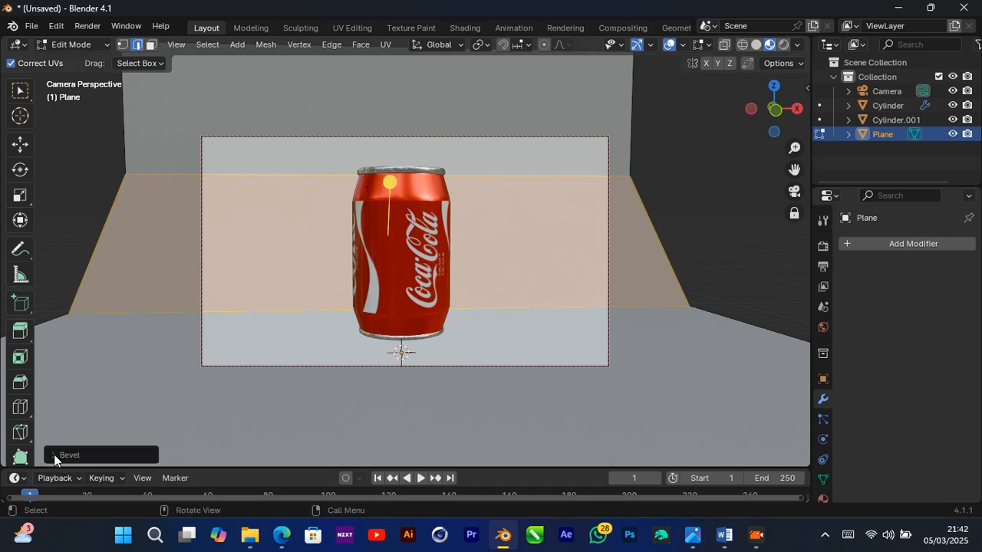
{"action": "left_click", "coordinate": [54, 454]}
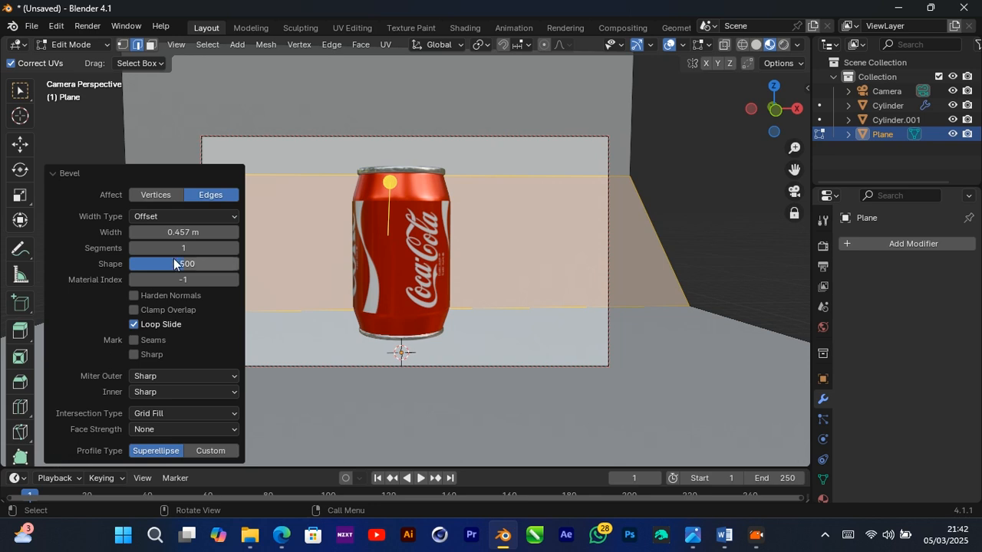
{"action": "left_click", "coordinate": [234, 248]}
{"action": "left_click", "coordinate": [234, 247]}
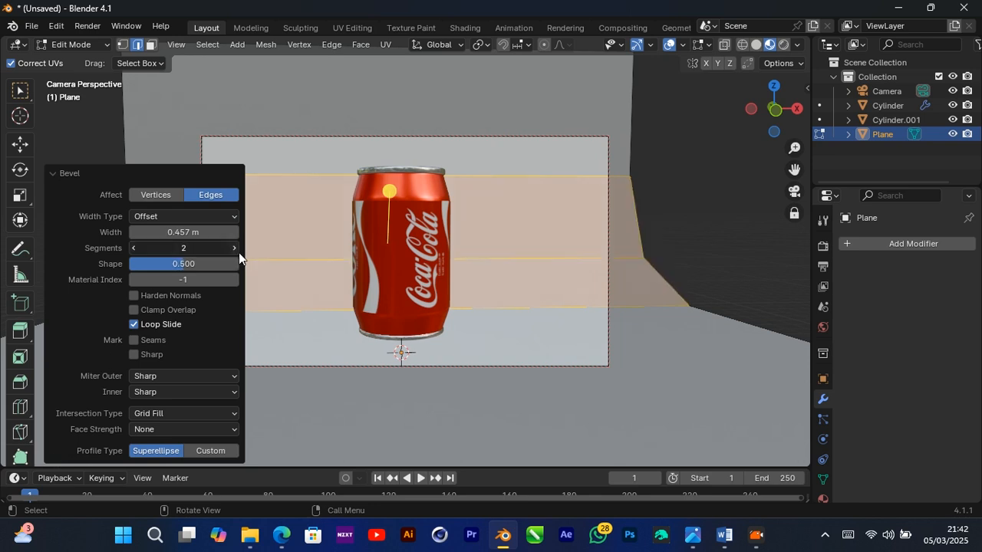
{"action": "left_click", "coordinate": [235, 248]}
{"action": "left_click", "coordinate": [235, 248]}
{"action": "left_click", "coordinate": [235, 248]}
{"action": "left_click", "coordinate": [235, 247]}
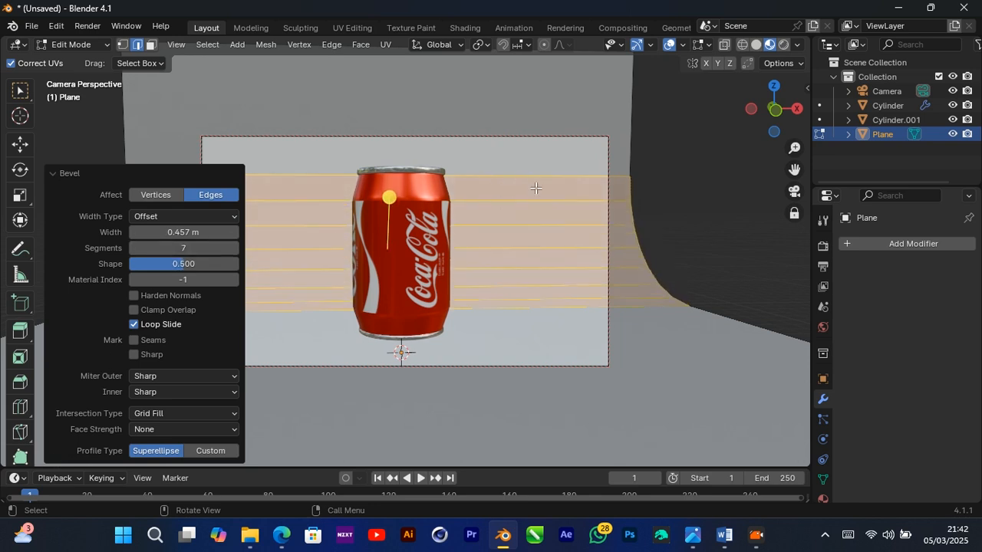
{"action": "left_click", "coordinate": [736, 194]}
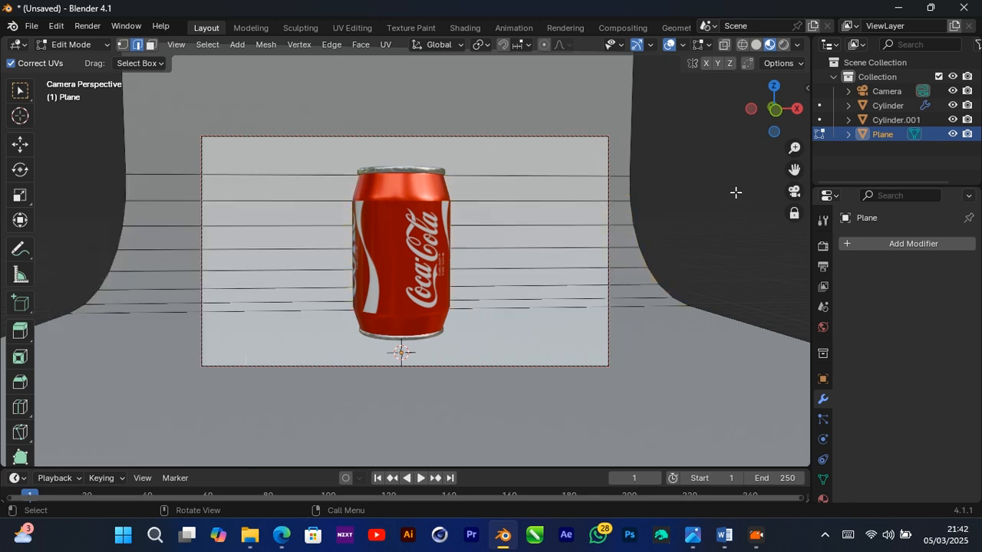
{"action": "left_click", "coordinate": [76, 45]}
{"action": "left_click", "coordinate": [78, 61]}
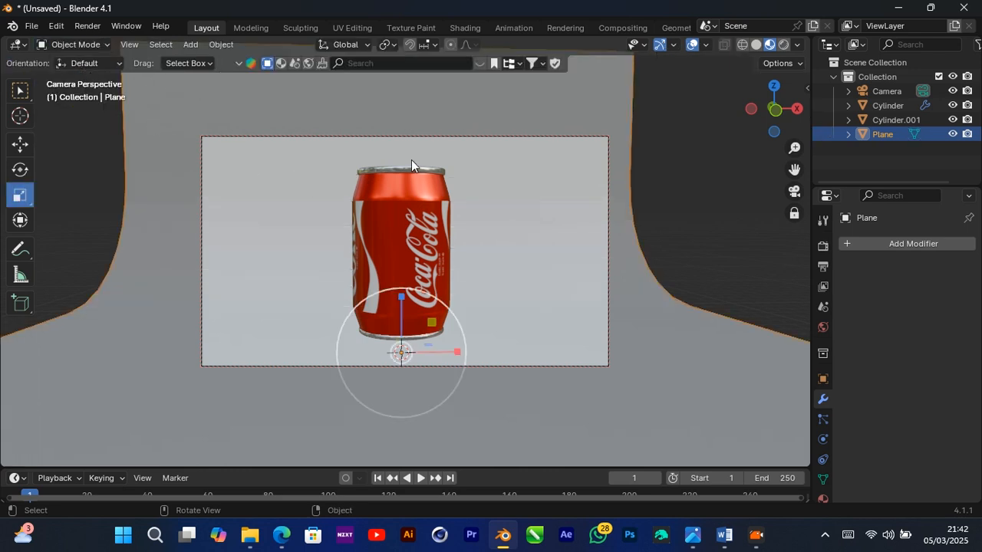
Try moving the can body alone about 6.6 m along the X axis, and undo the move
{"action": "left_click", "coordinate": [410, 182]}
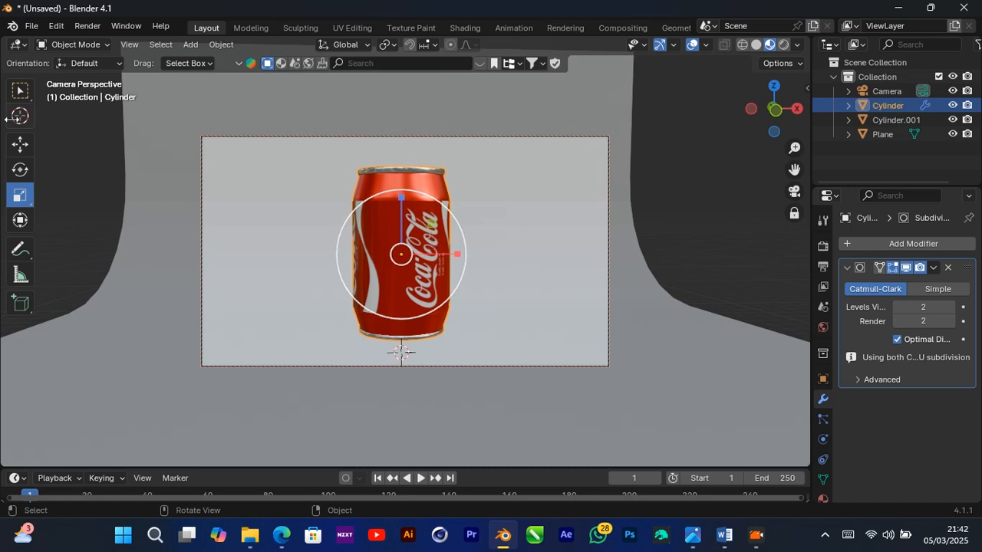
{"action": "left_click", "coordinate": [13, 147]}
{"action": "left_click_drag", "start_coordinate": [464, 253], "coordinate": [632, 253]}
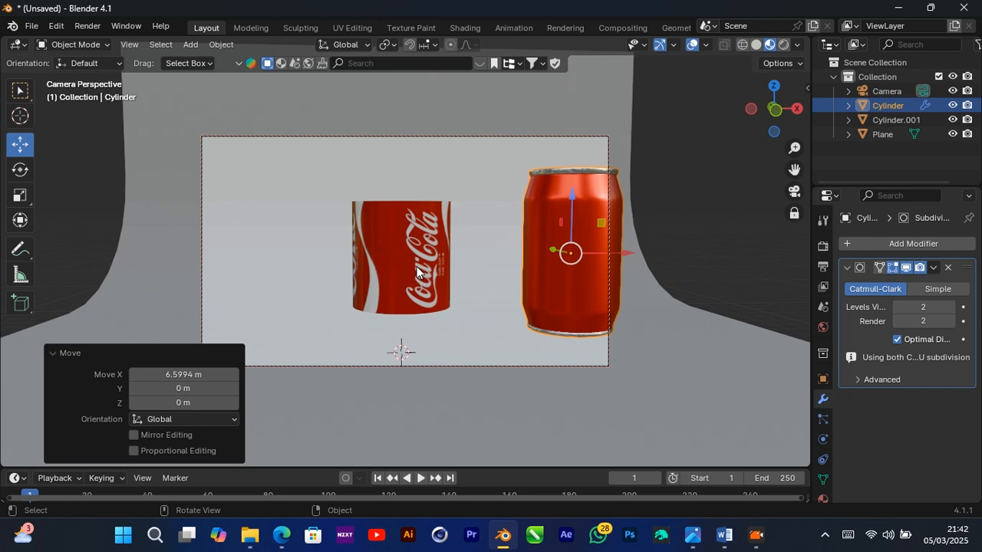
{"action": "key", "text": "ctrl+z"}
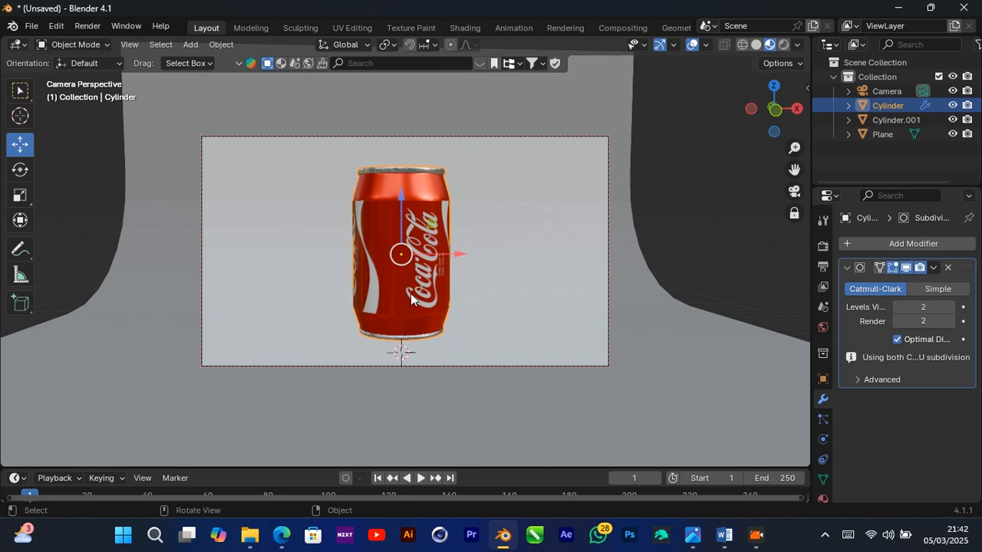
Parent the can's label to the can body with the Object option so both move as one
{"action": "left_click", "coordinate": [371, 214]}
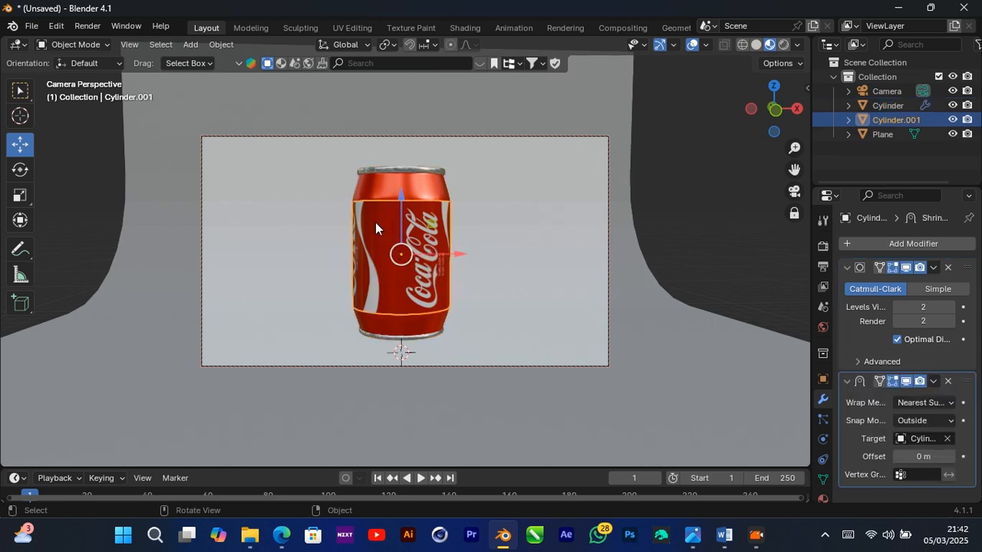
{"action": "left_click", "coordinate": [376, 181], "text": "shift"}
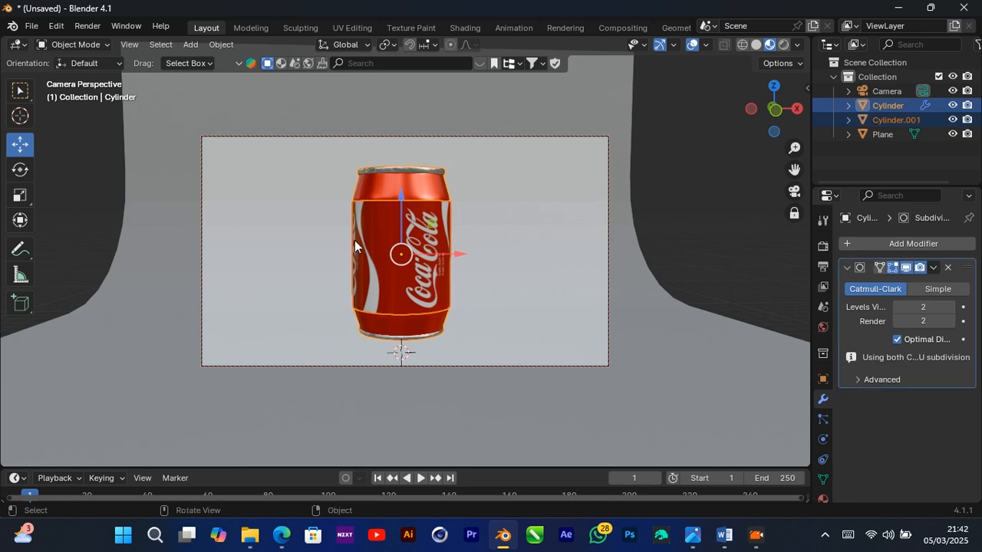
{"action": "key", "text": "ctrl+p"}
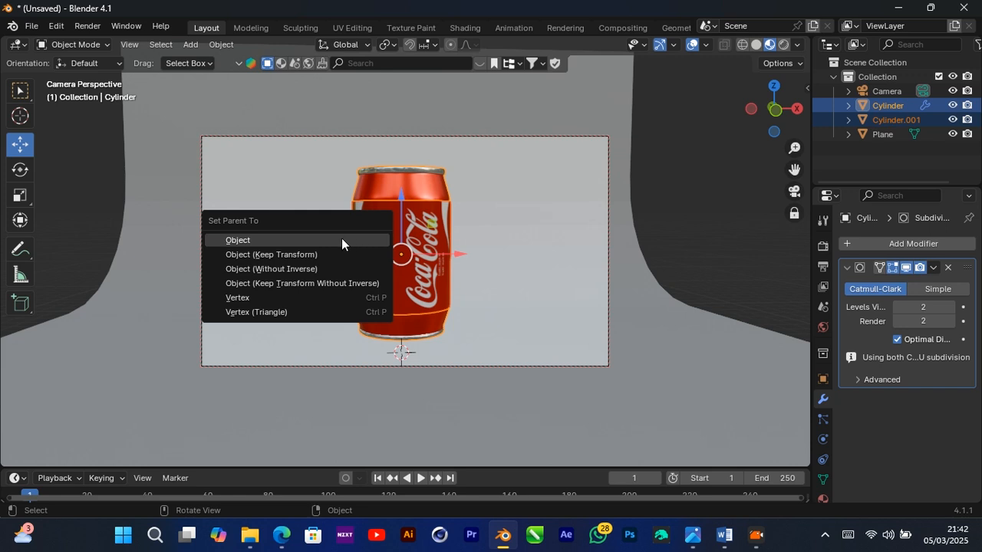
{"action": "left_click", "coordinate": [340, 240]}
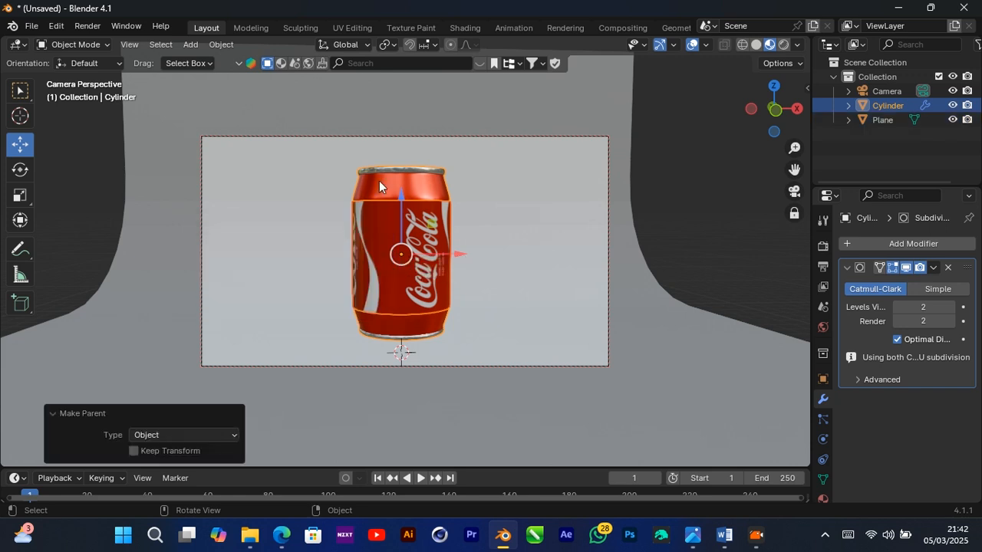
Test moving the parented can along the X axis, and undo the move
{"action": "left_click", "coordinate": [383, 192]}
{"action": "left_click_drag", "start_coordinate": [451, 257], "coordinate": [570, 261]}
{"action": "key", "text": "ctrl+z"}
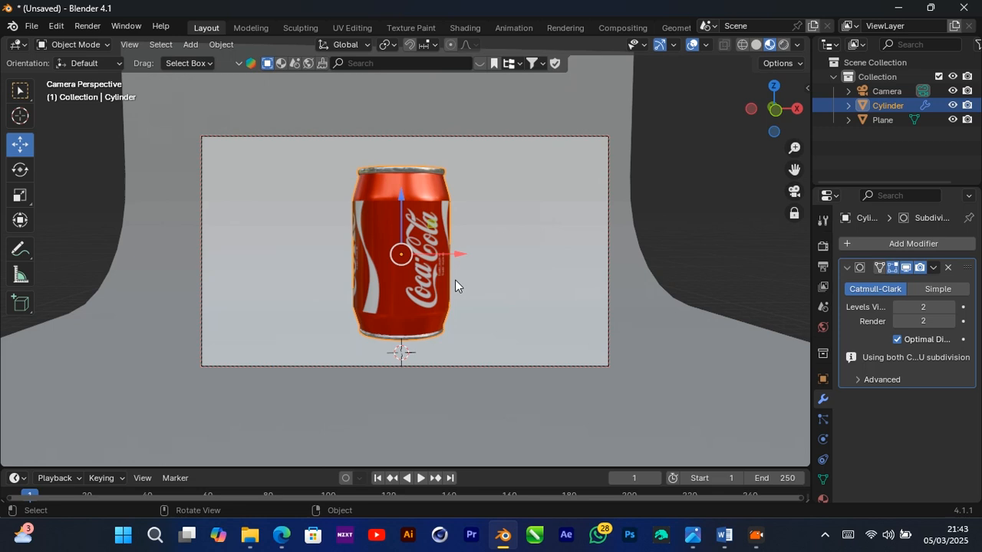
Duplicate the can body together with its label and move the copy about 4.56 m along the X axis
{"action": "left_click", "coordinate": [379, 229]}
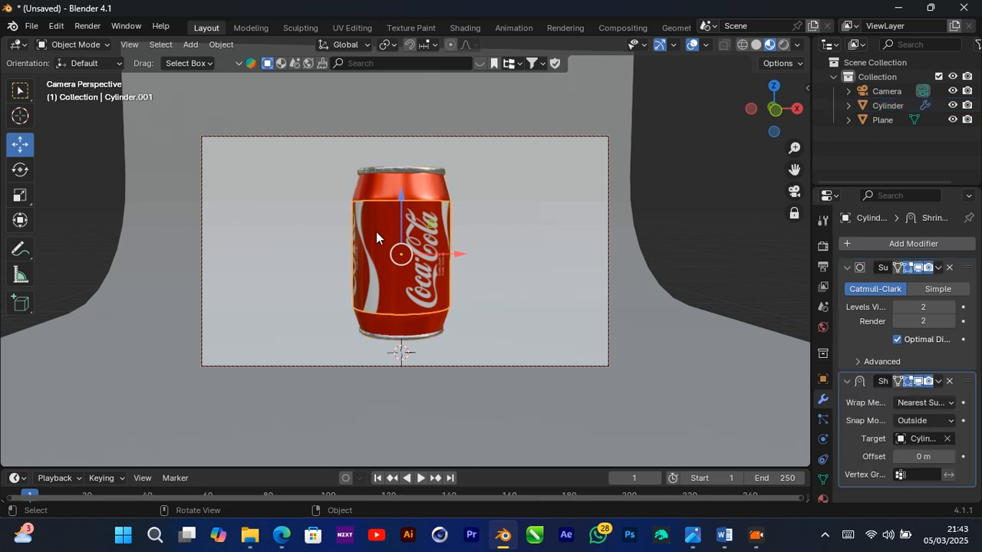
{"action": "left_click", "coordinate": [375, 186]}
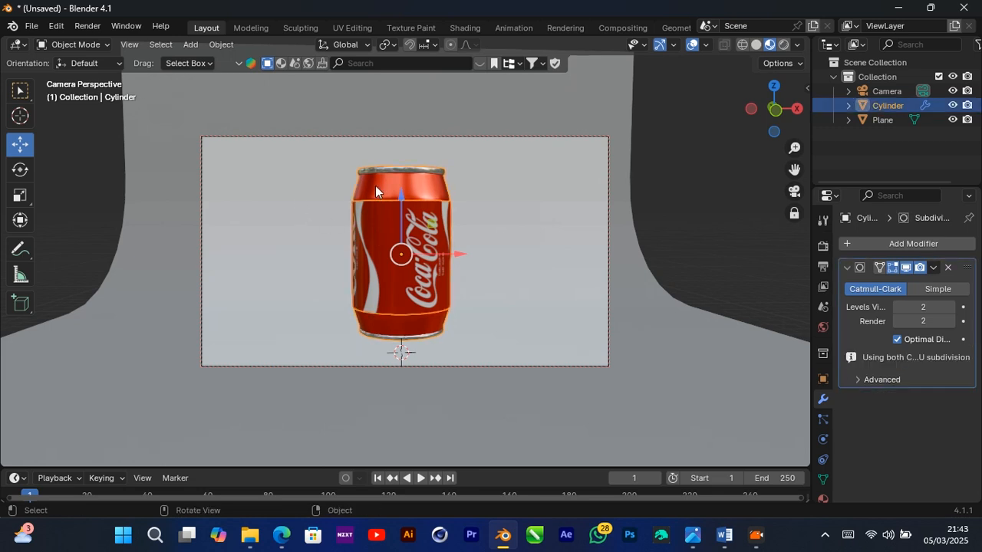
{"action": "key", "text": "shift+d"}
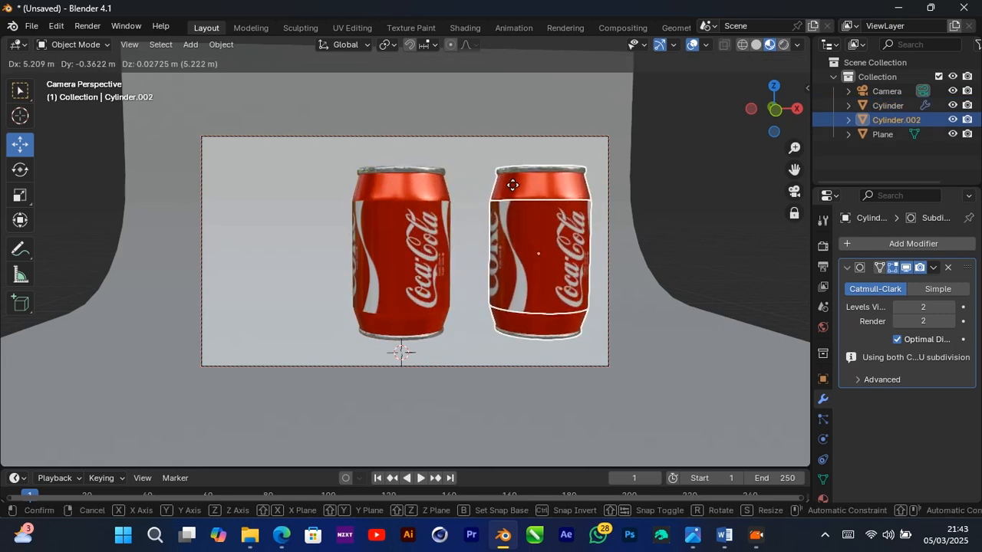
{"action": "right_click", "coordinate": [512, 185]}
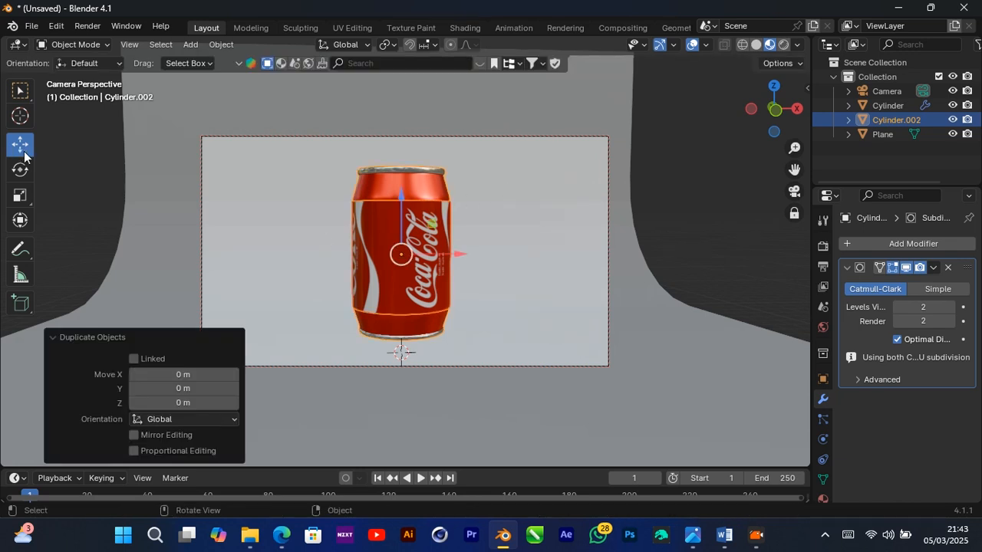
{"action": "left_click_drag", "start_coordinate": [454, 252], "coordinate": [564, 260]}
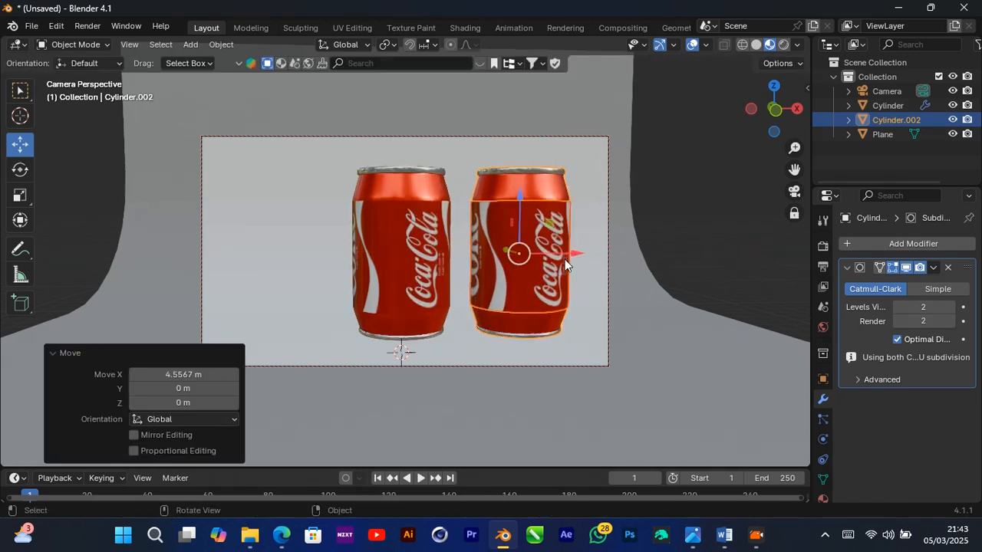
Try rotating the duplicated can 71° about the Y axis and again about the Z axis, keeping neither rotation
{"action": "left_click", "coordinate": [20, 170]}
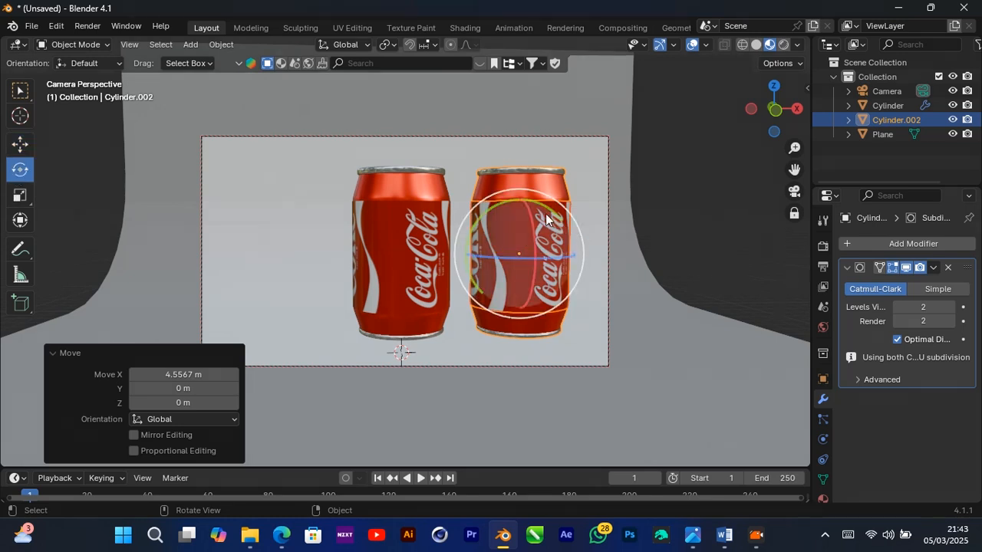
{"action": "left_click_drag", "start_coordinate": [548, 209], "coordinate": [575, 272]}
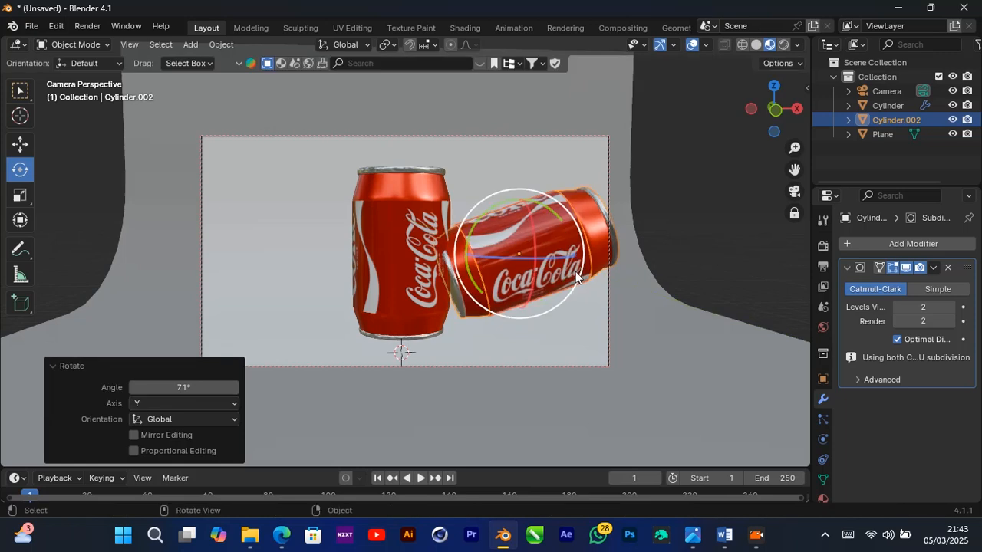
{"action": "key", "text": "ctrl+z"}
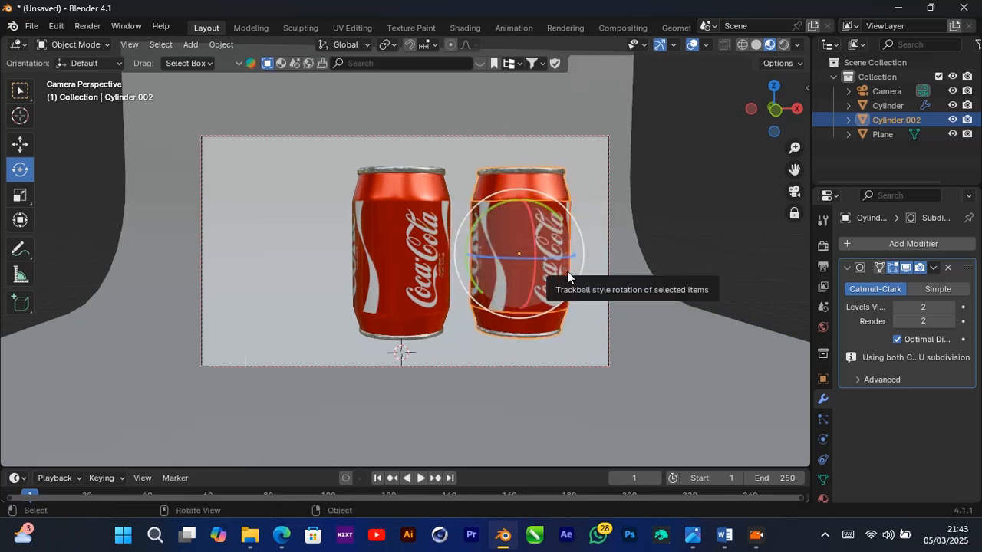
{"action": "key", "text": "r"}
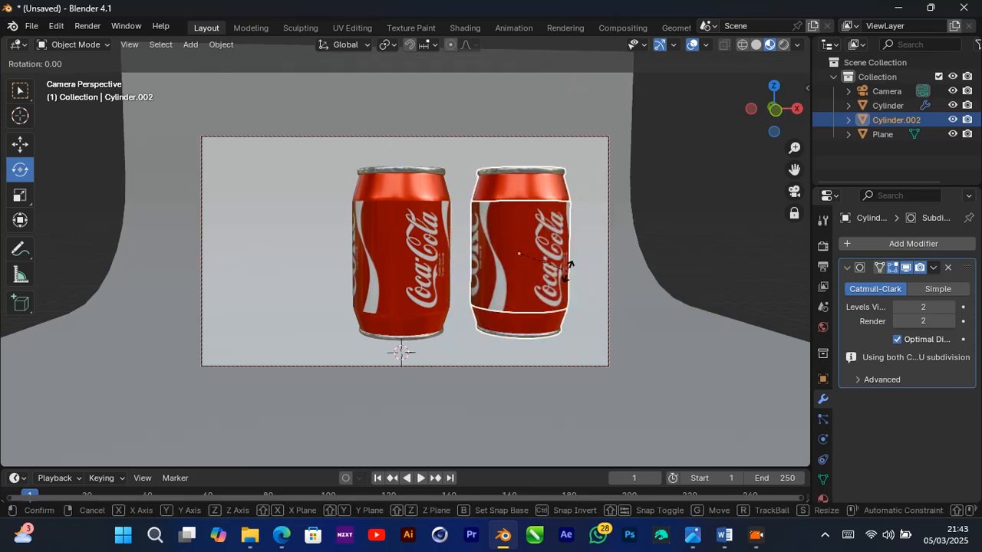
{"action": "key", "text": "z"}
{"action": "key", "text": "9"}
{"action": "key", "text": "Return"}
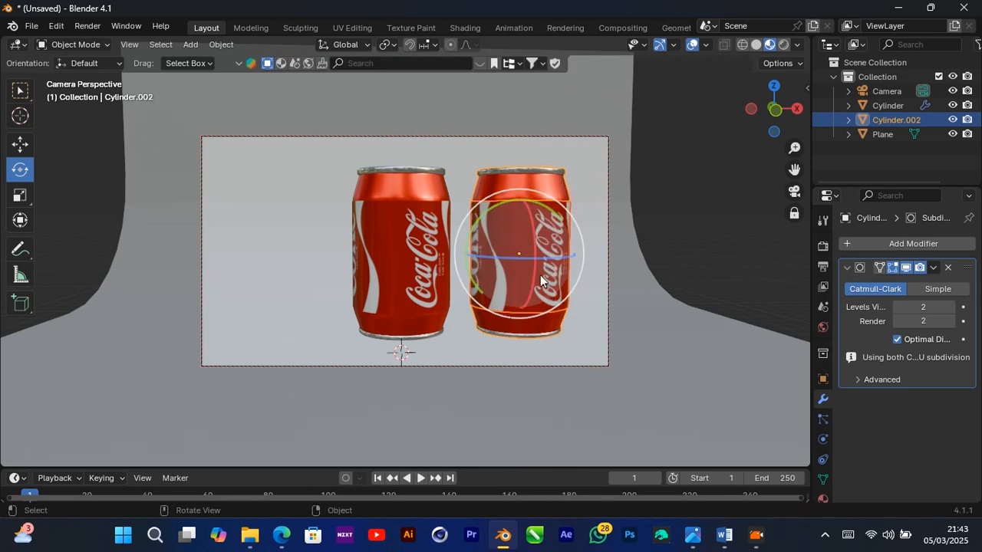
Lay the duplicated can on its side by rotating it 90° about its local Y axis
{"action": "key", "text": "r"}
{"action": "key", "text": "y"}
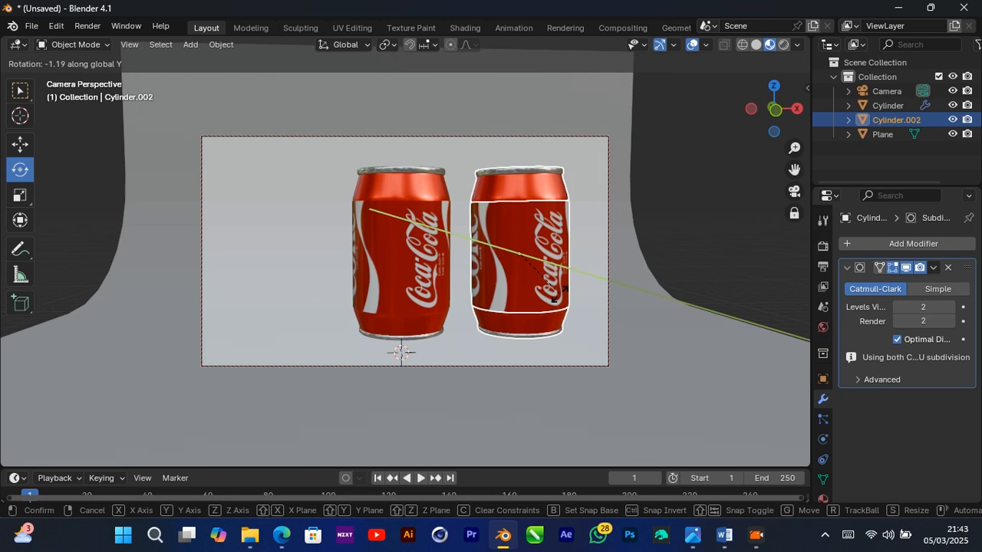
{"action": "type", "text": "y"}
{"action": "type", "text": "9"}
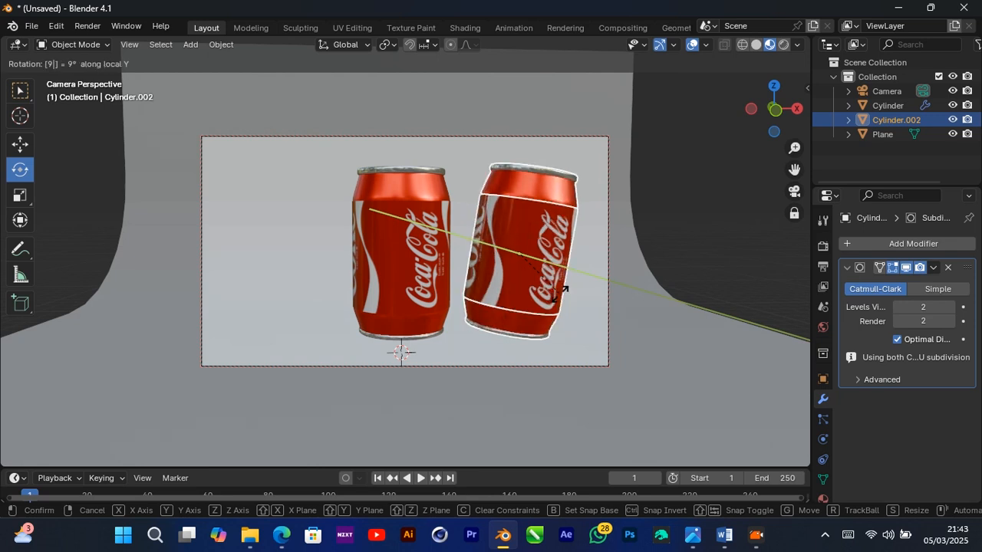
{"action": "type", "text": "0"}
{"action": "key", "text": "Return"}
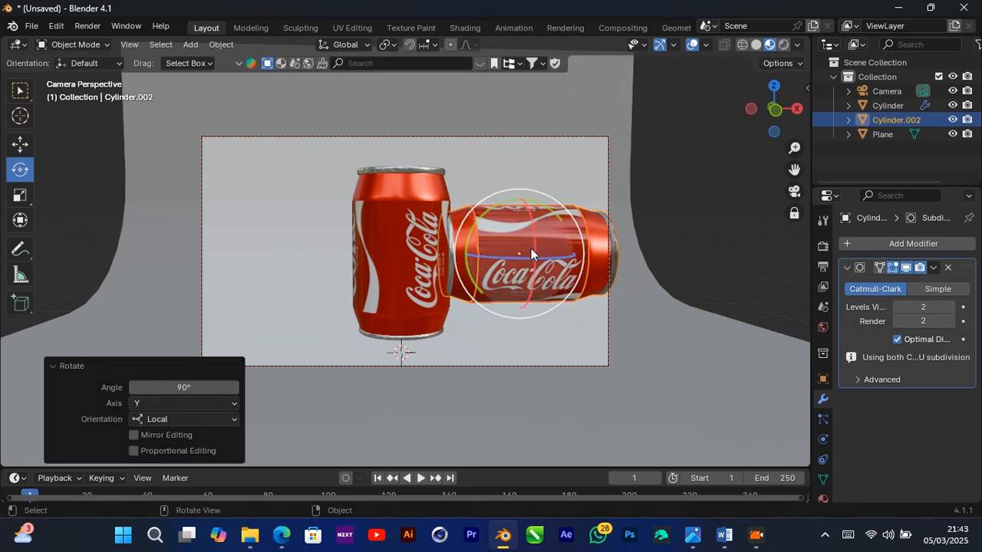
Roll the lying can until its logo faces the camera, and turn it -25.2° about the global Z axis
{"action": "left_click_drag", "start_coordinate": [533, 226], "coordinate": [517, 152]}
{"action": "left_click_drag", "start_coordinate": [565, 253], "coordinate": [537, 255]}
Lower the lying can about 2.13 m along Z and move it back about 3.59 m along Y
{"action": "left_click", "coordinate": [25, 145]}
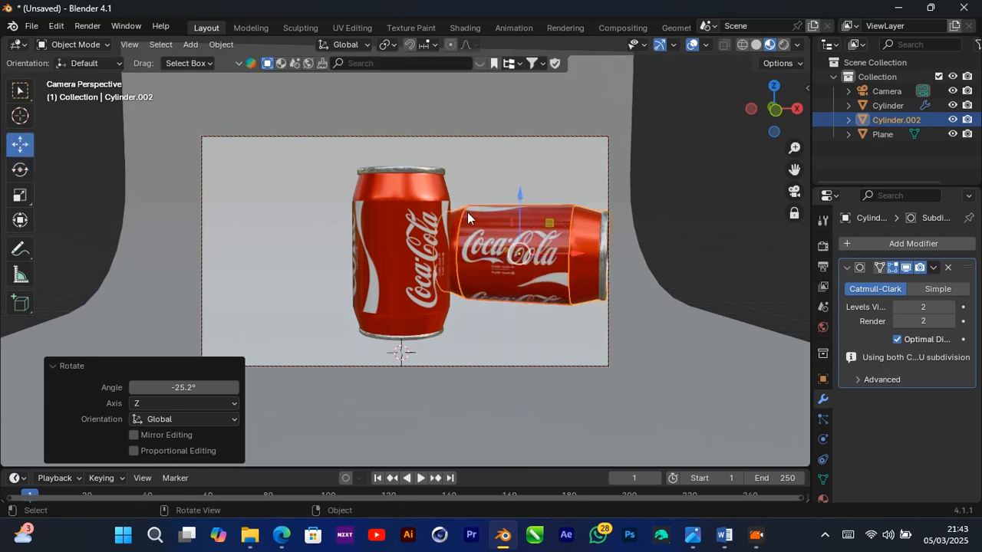
{"action": "left_click_drag", "start_coordinate": [520, 198], "coordinate": [517, 253]}
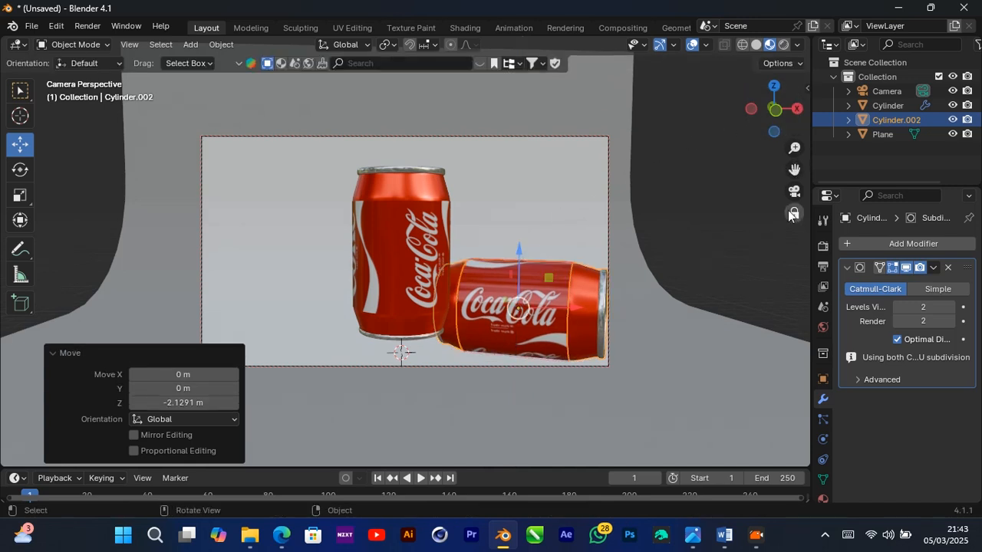
{"action": "left_click_drag", "start_coordinate": [776, 109], "coordinate": [605, 125]}
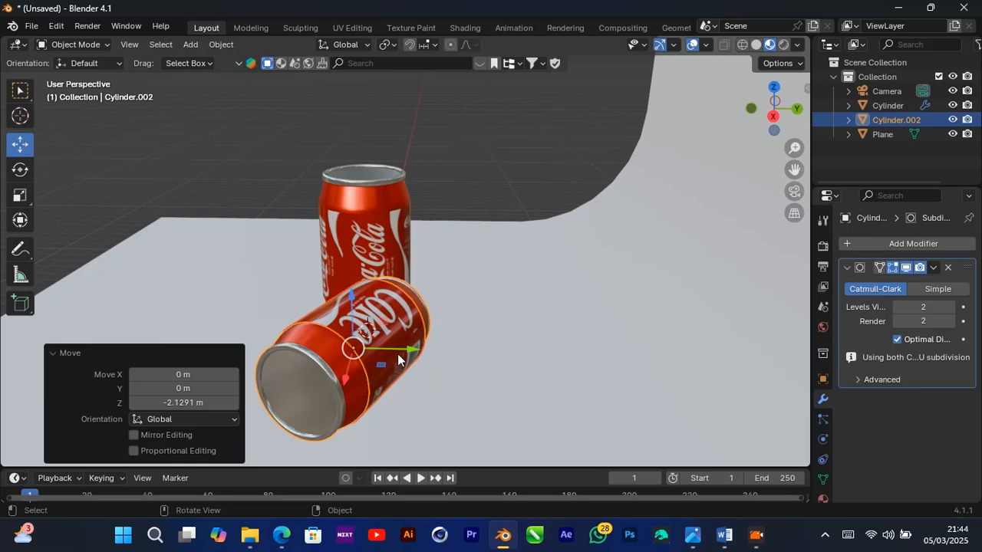
{"action": "left_click_drag", "start_coordinate": [397, 354], "coordinate": [499, 354]}
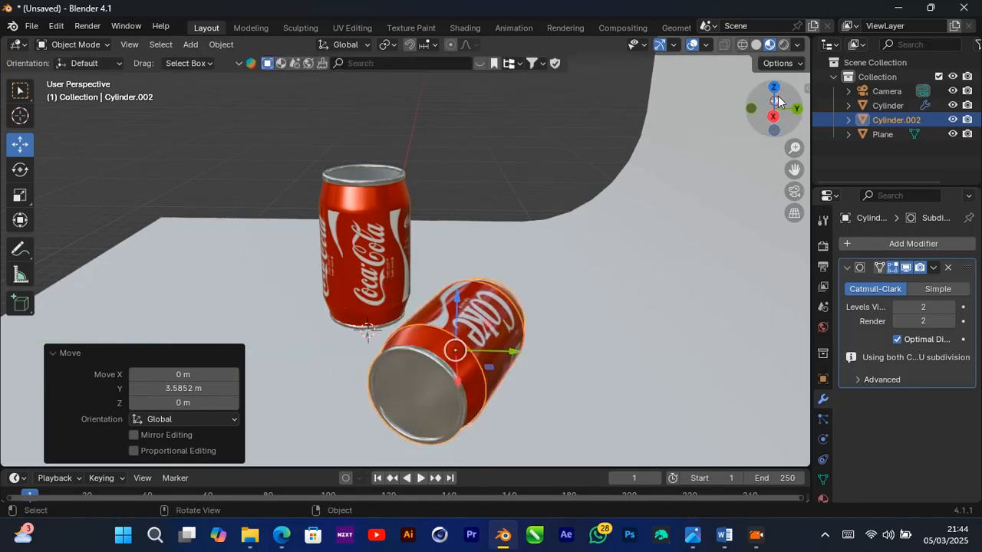
Shift the lying can about -0.32 m along X toward the standing can, and adjust its height slightly on the floor
{"action": "left_click_drag", "start_coordinate": [778, 101], "coordinate": [485, 253]}
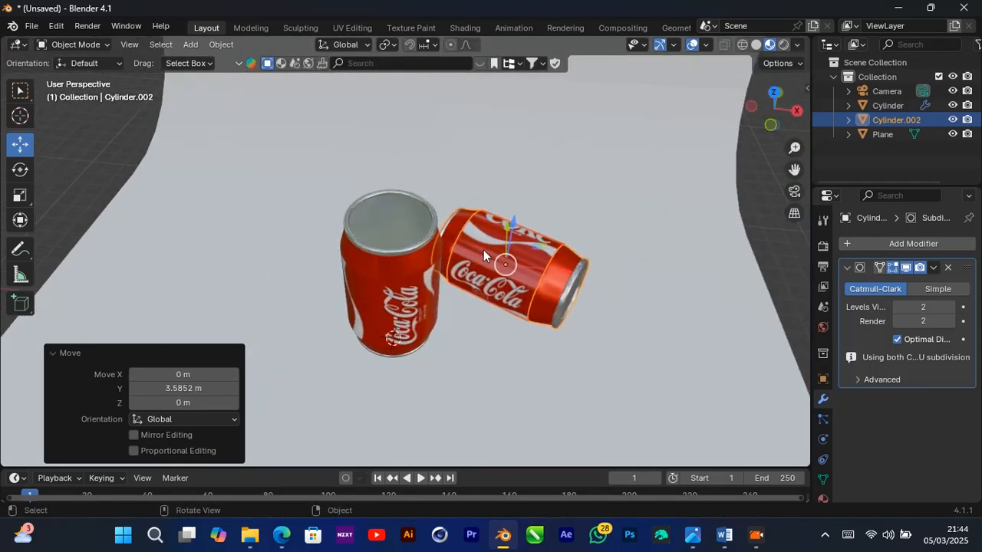
{"action": "key", "text": "g"}
{"action": "key", "text": "x"}
{"action": "key", "text": "Return"}
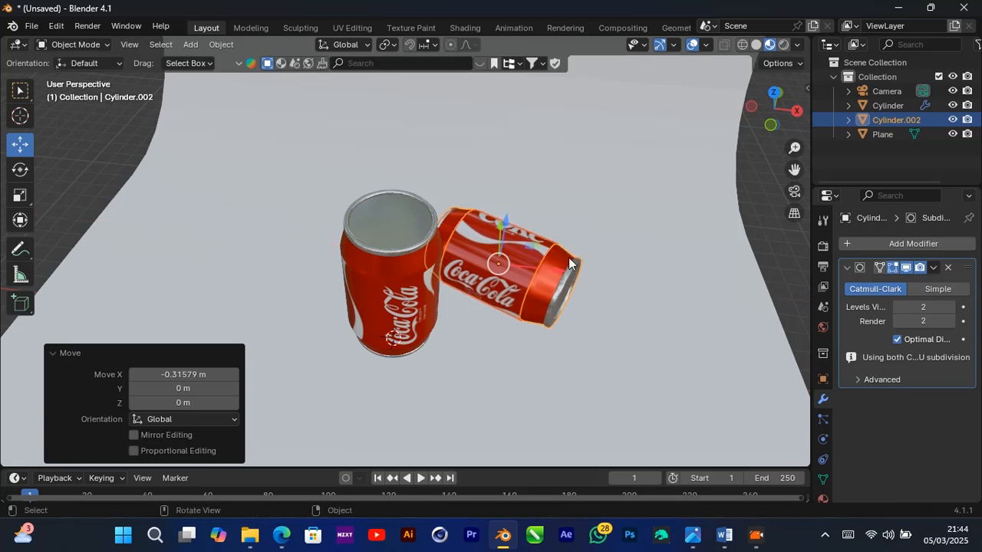
{"action": "left_click_drag", "start_coordinate": [774, 108], "coordinate": [780, 83]}
{"action": "left_click_drag", "start_coordinate": [507, 250], "coordinate": [507, 242]}
{"action": "left_click_drag", "start_coordinate": [769, 85], "coordinate": [769, 117]}
Lower the standing can about 0.88 m along the Z axis onto the floor
{"action": "left_click", "coordinate": [389, 169]}
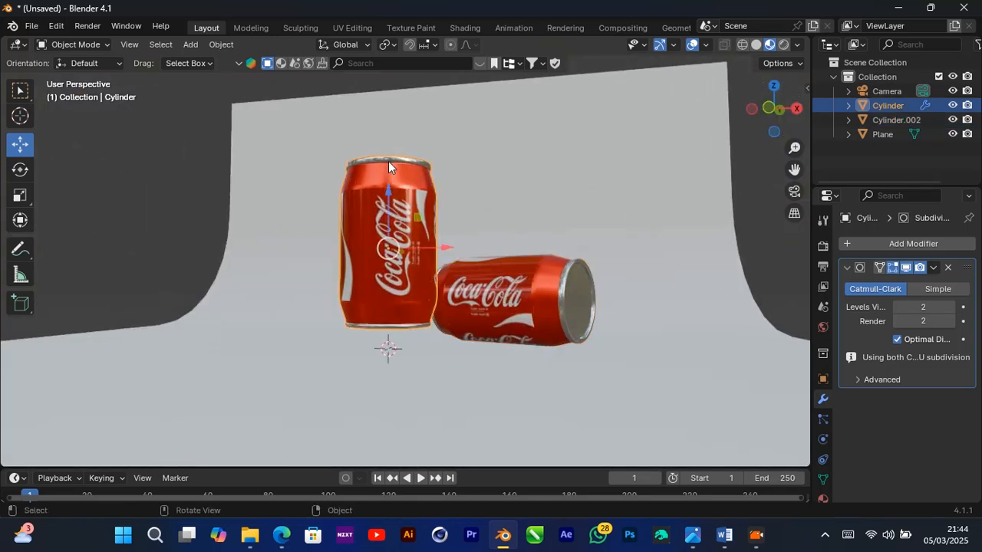
{"action": "left_click_drag", "start_coordinate": [386, 190], "coordinate": [434, 216]}
{"action": "left_click_drag", "start_coordinate": [764, 112], "coordinate": [801, 122]}
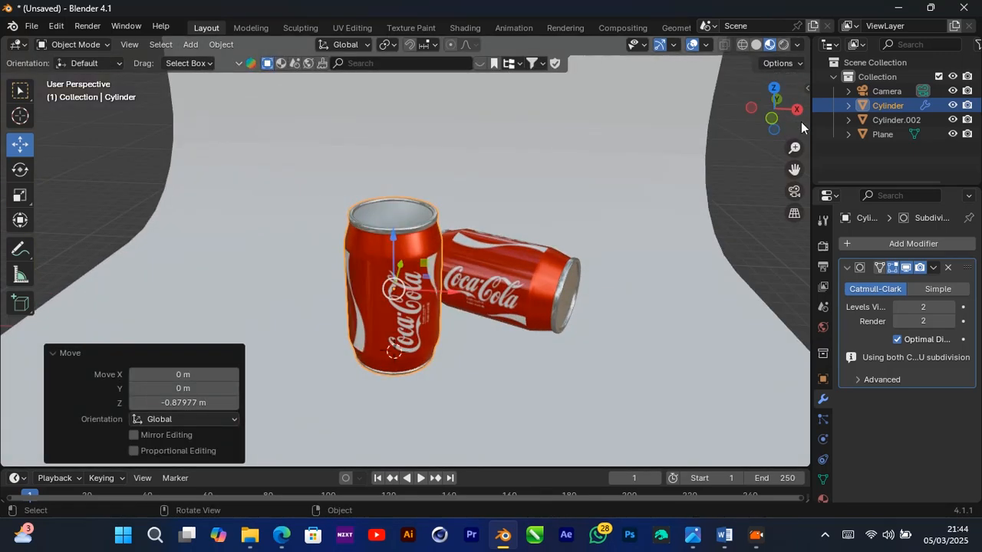
Look through the camera, lock it to the view, and reframe it so both cans sit centrally with floor below
{"action": "left_click", "coordinate": [790, 192]}
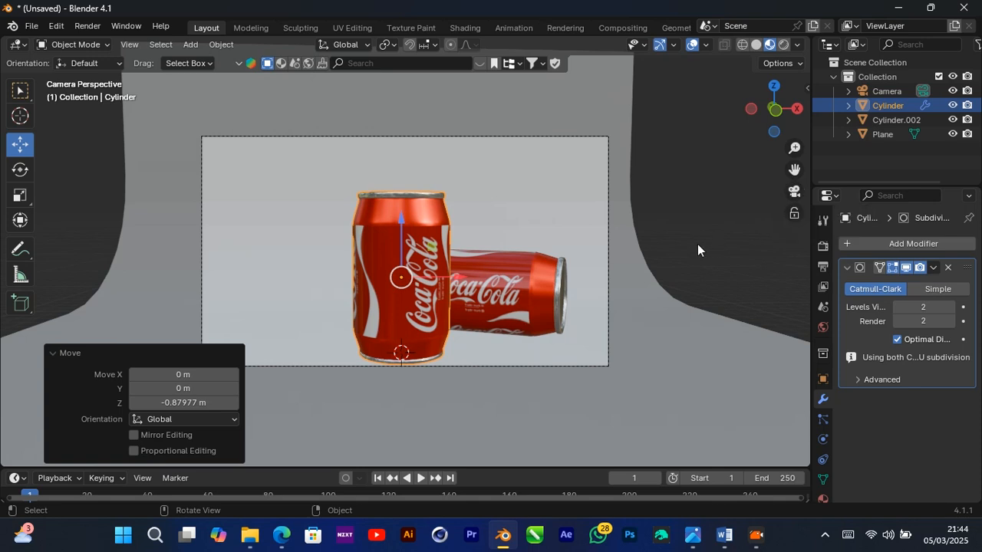
{"action": "left_click", "coordinate": [800, 208]}
{"action": "left_click_drag", "start_coordinate": [793, 170], "coordinate": [752, 158]}
{"action": "left_click_drag", "start_coordinate": [785, 115], "coordinate": [795, 161]}
Give the backdrop plane a new material in the Shading workspace and set its base color to pure red
{"action": "left_click", "coordinate": [642, 328]}
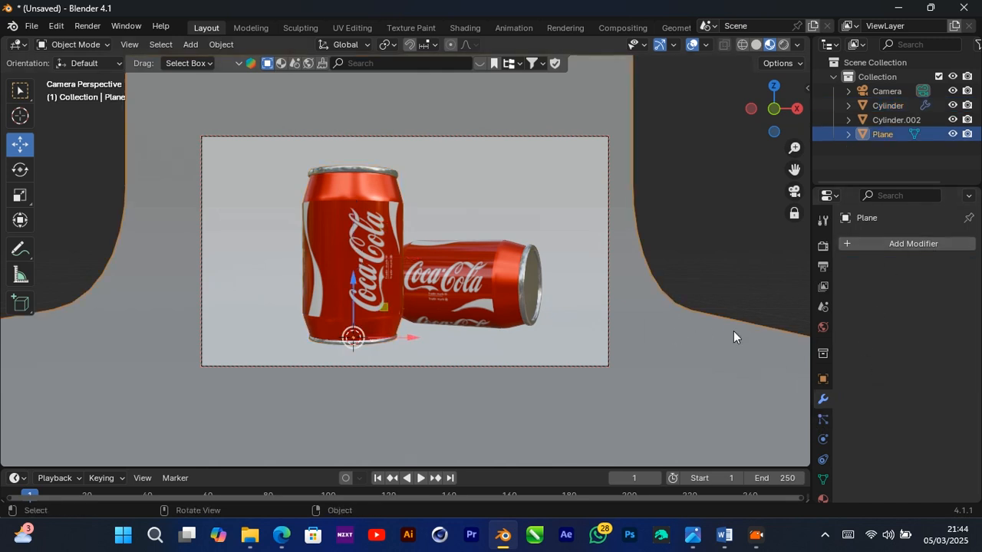
{"action": "left_click", "coordinate": [472, 28]}
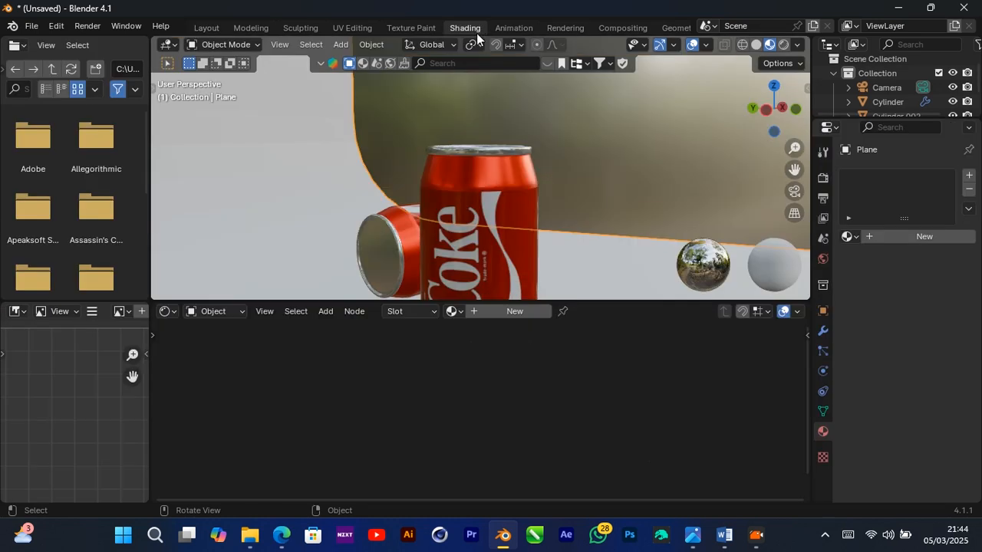
{"action": "left_click", "coordinate": [541, 316]}
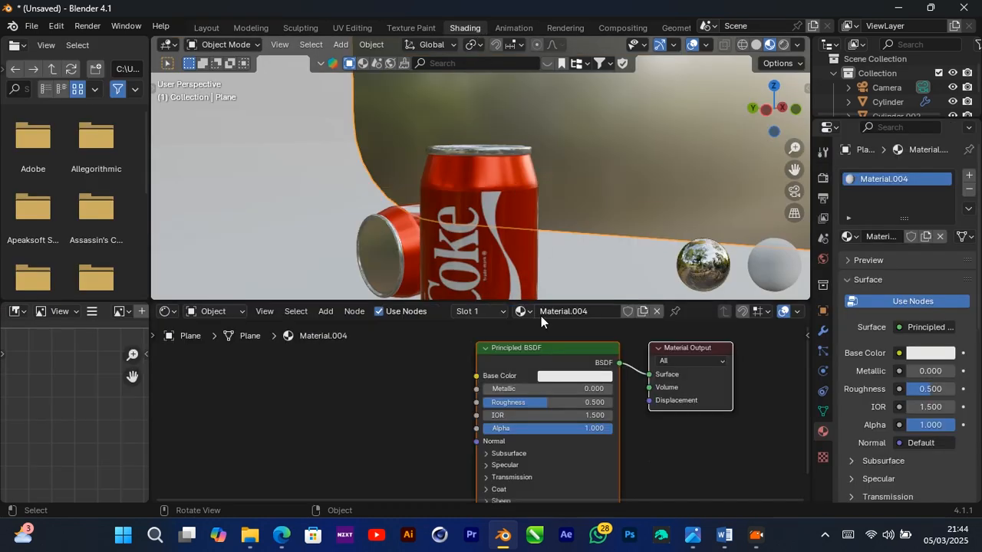
{"action": "left_click", "coordinate": [569, 376]}
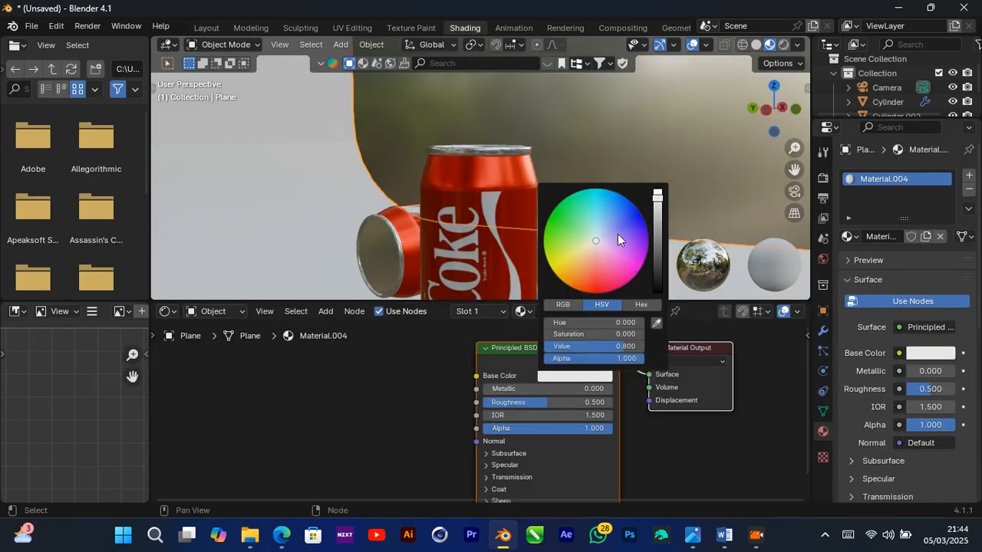
{"action": "left_click", "coordinate": [592, 293]}
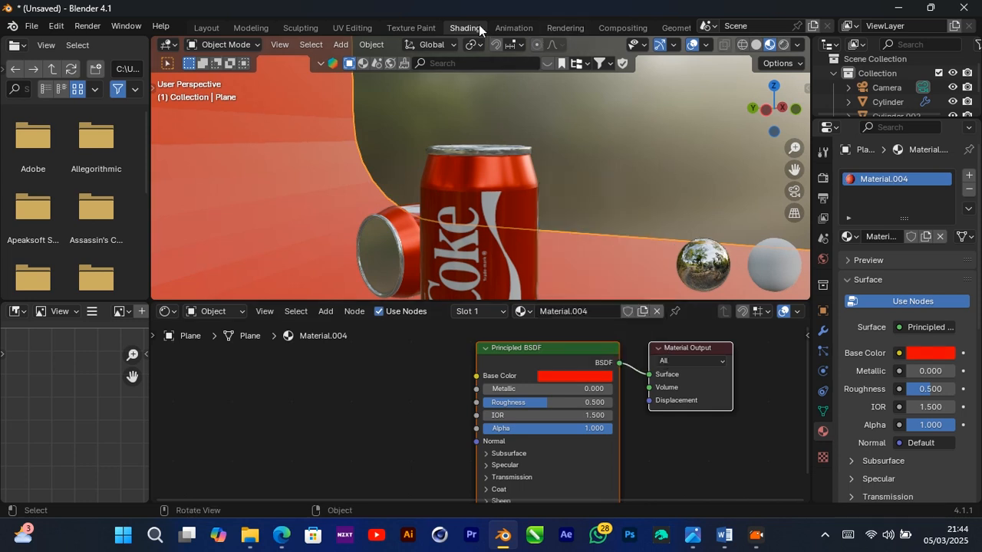
Back in the Layout workspace, shade the backdrop plane smooth and bring the locked camera slightly closer to the cans
{"action": "left_click", "coordinate": [200, 27]}
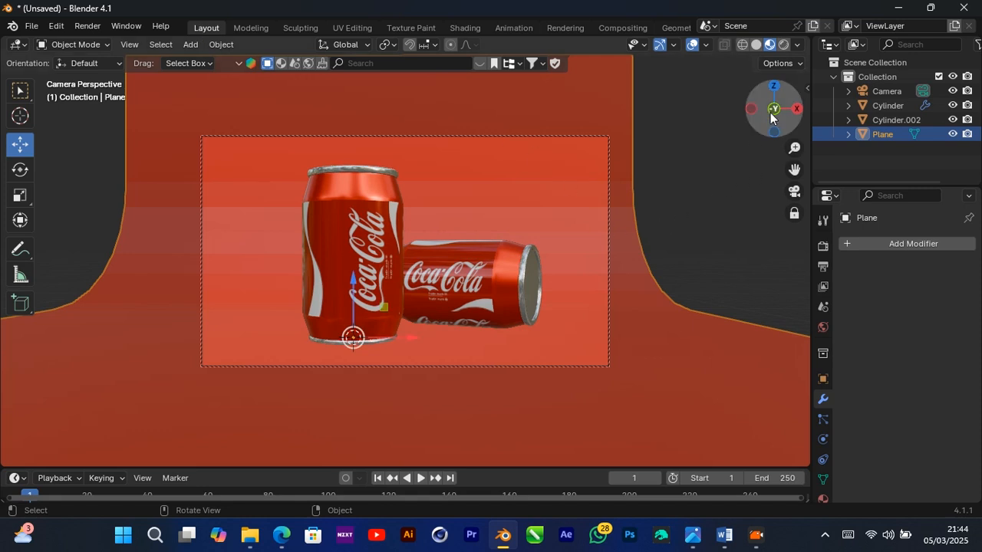
{"action": "right_click", "coordinate": [562, 163]}
{"action": "left_click", "coordinate": [562, 163]}
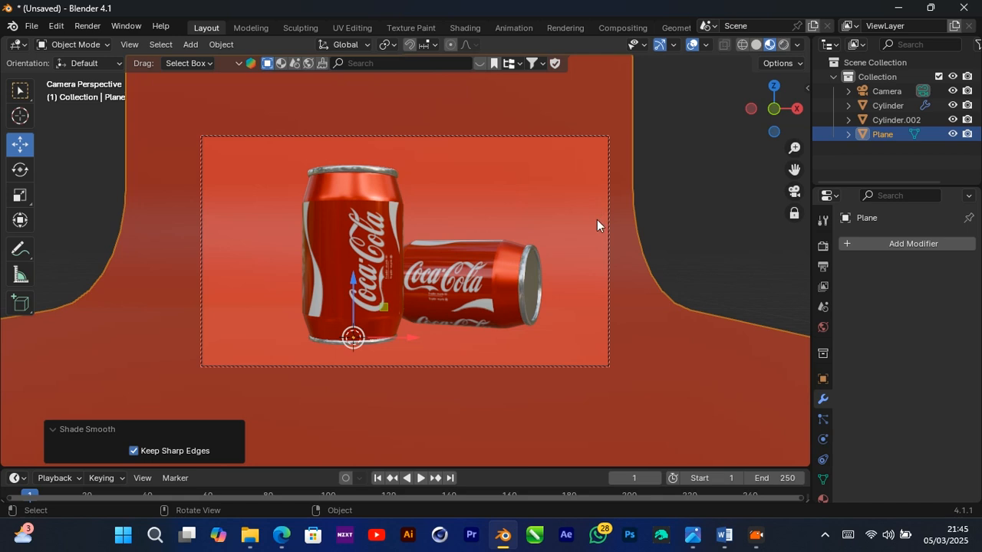
{"action": "left_click_drag", "start_coordinate": [793, 147], "coordinate": [760, 194]}
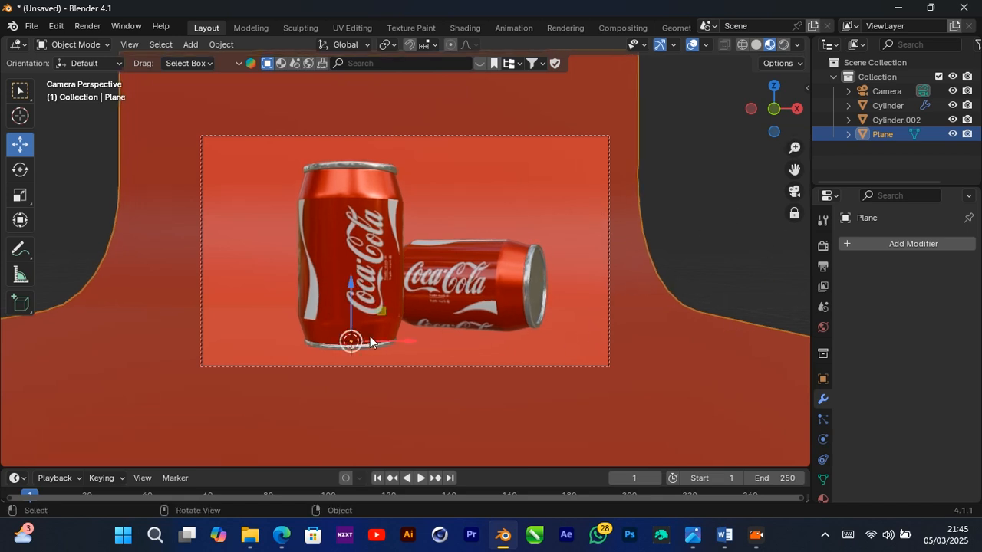
Switch the viewport to rendered shading and set the scene's render engine to Cycles
{"action": "left_click", "coordinate": [782, 46]}
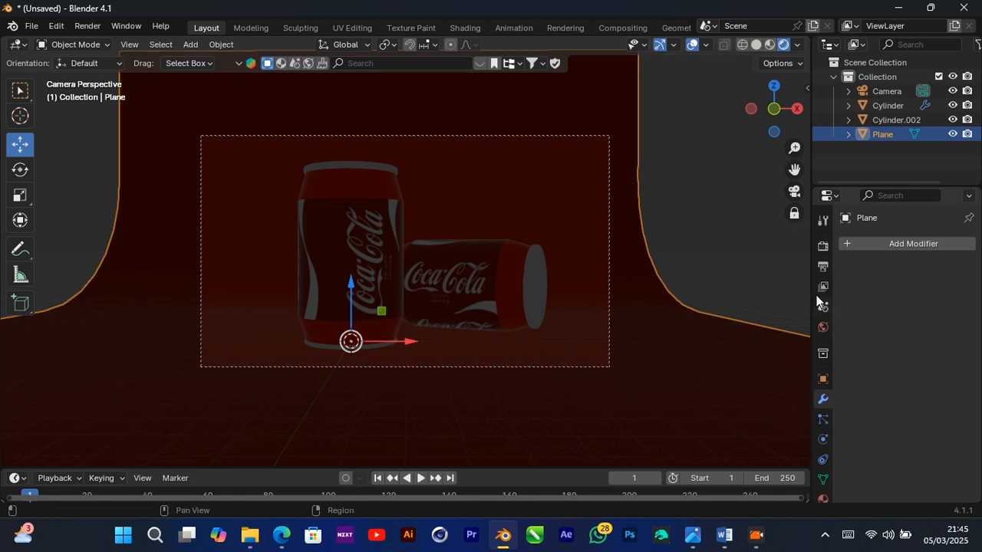
{"action": "left_click", "coordinate": [823, 248]}
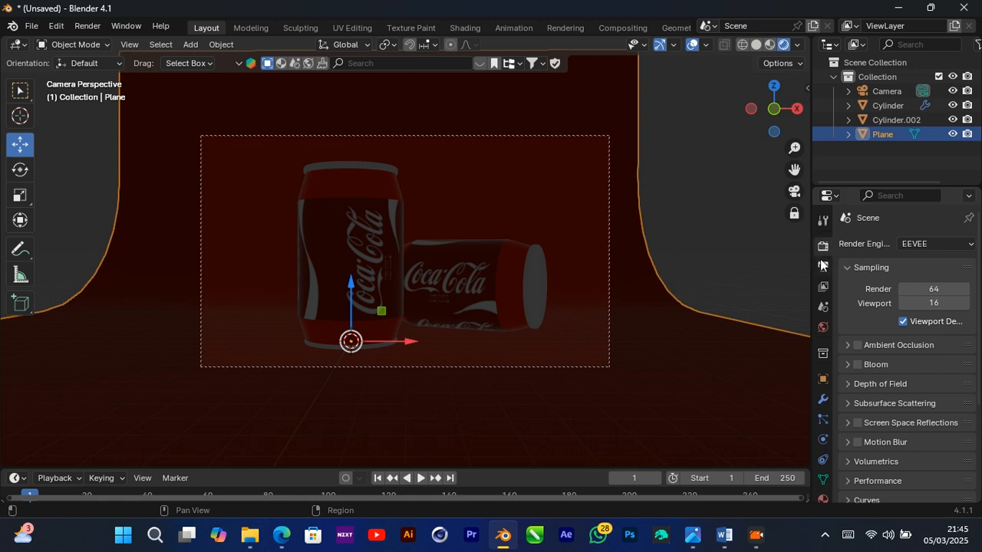
{"action": "left_click", "coordinate": [933, 244]}
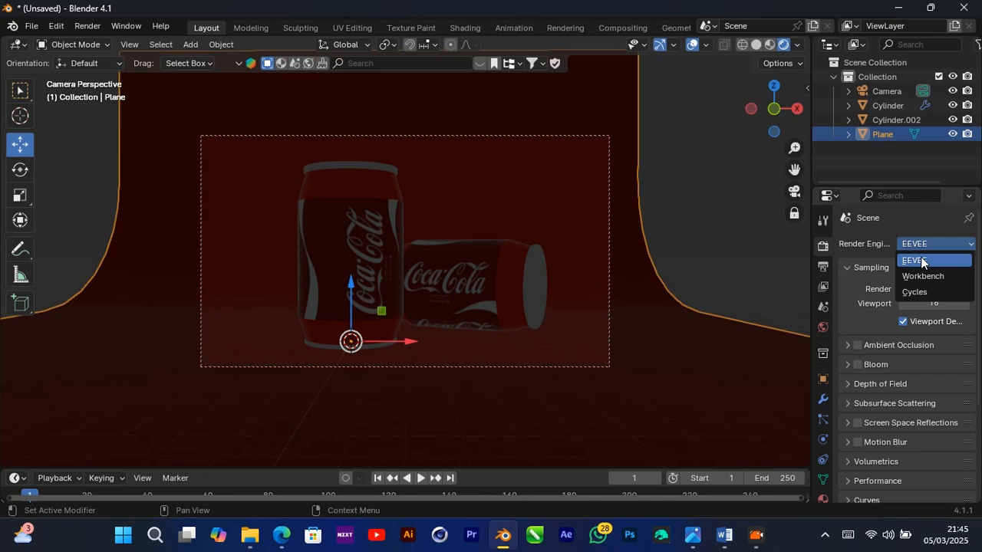
{"action": "left_click", "coordinate": [921, 286]}
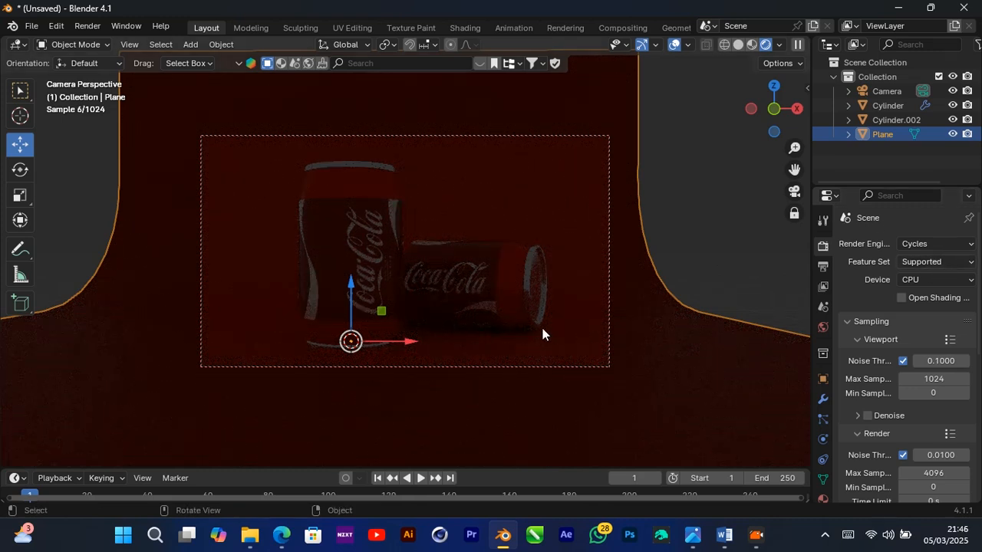
Compare the rendered viewport in EEVEE with the one in Cycles, ending with Cycles as the render engine
{"action": "left_click", "coordinate": [916, 244]}
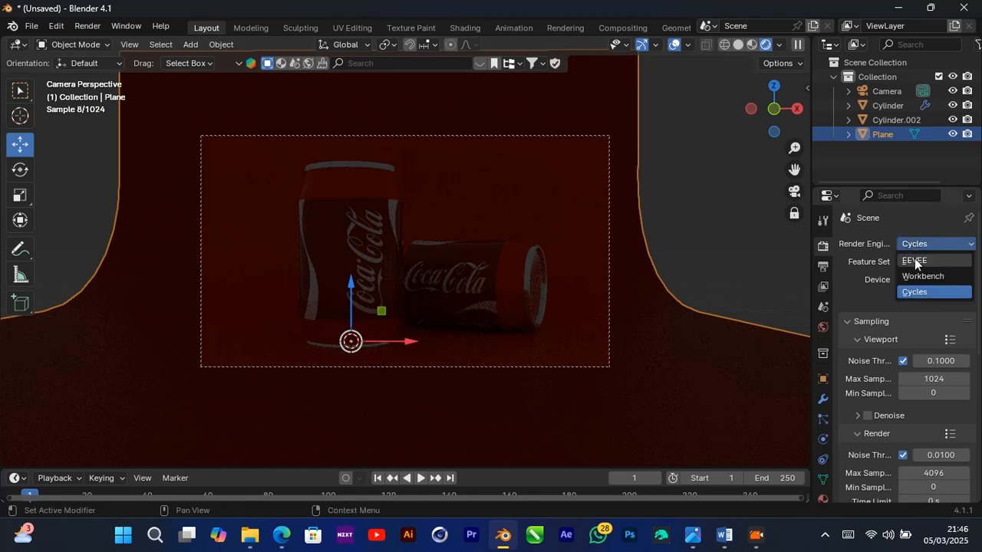
{"action": "left_click", "coordinate": [914, 261]}
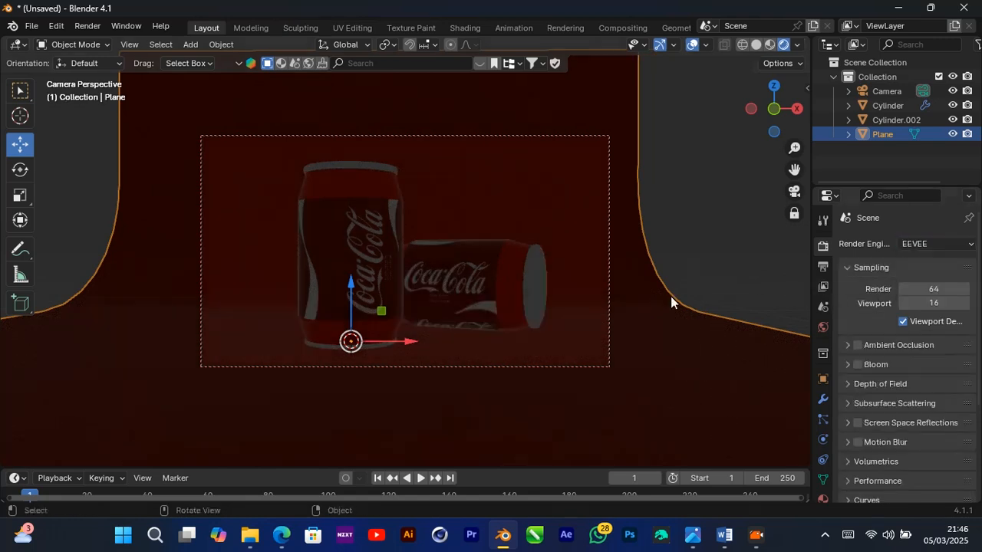
{"action": "left_click", "coordinate": [928, 242]}
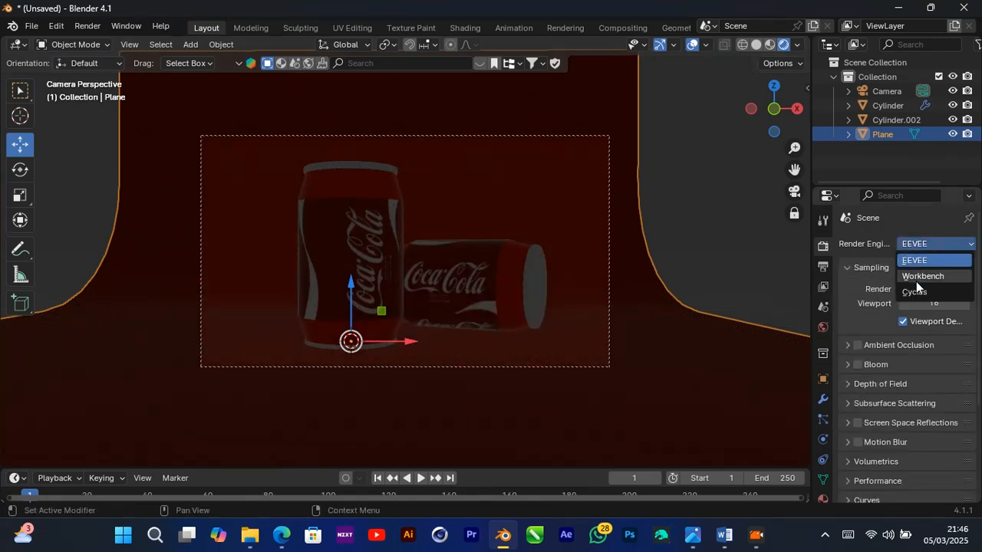
{"action": "left_click", "coordinate": [912, 292]}
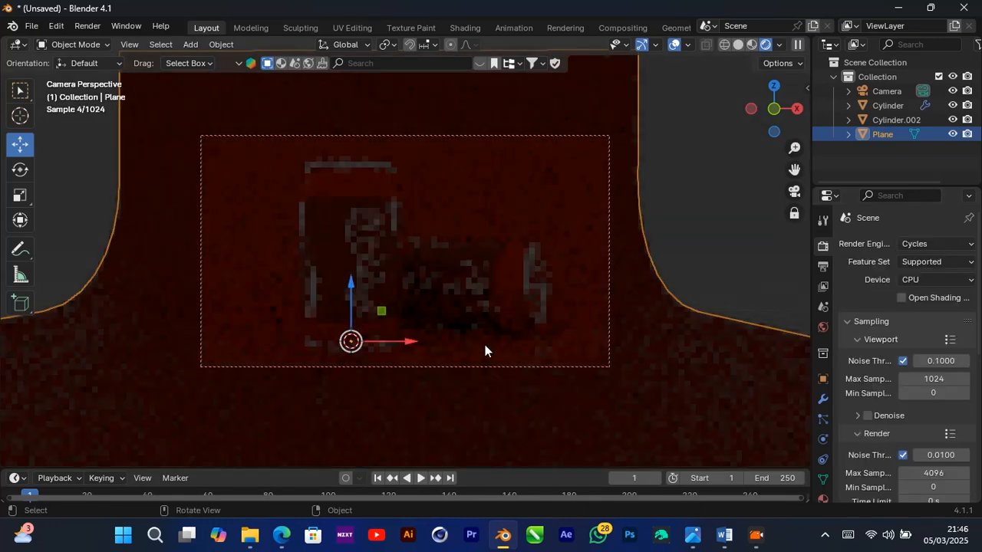
Set the Cycles render device to GPU Compute
{"action": "left_click", "coordinate": [945, 281]}
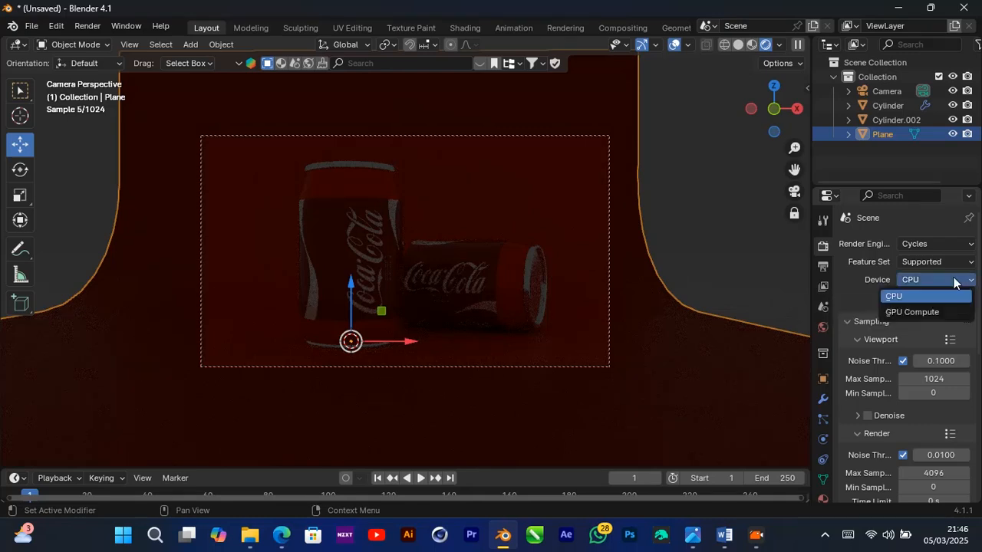
{"action": "left_click", "coordinate": [915, 313]}
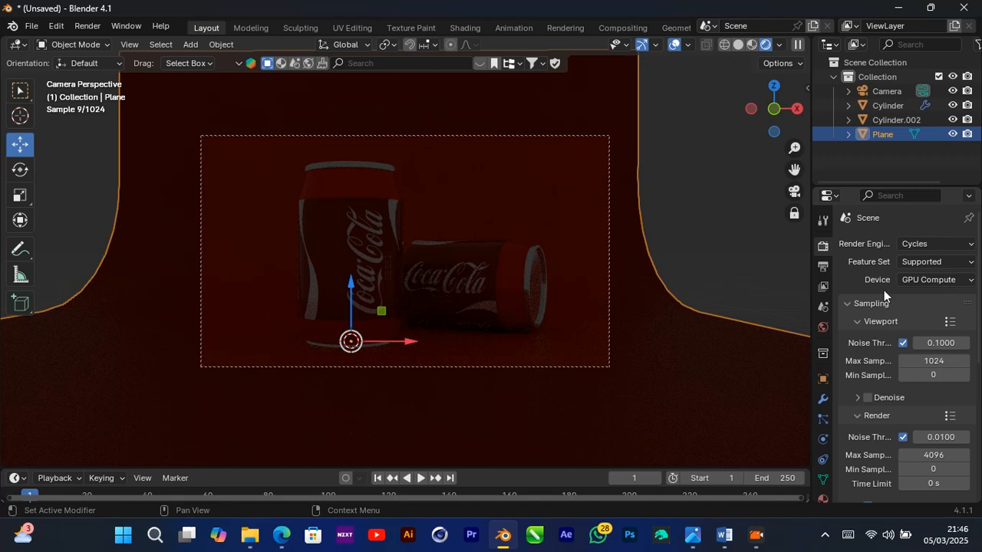
{"action": "scroll", "coordinate": [909, 369], "scroll_direction": "down", "scroll_amount": 1}
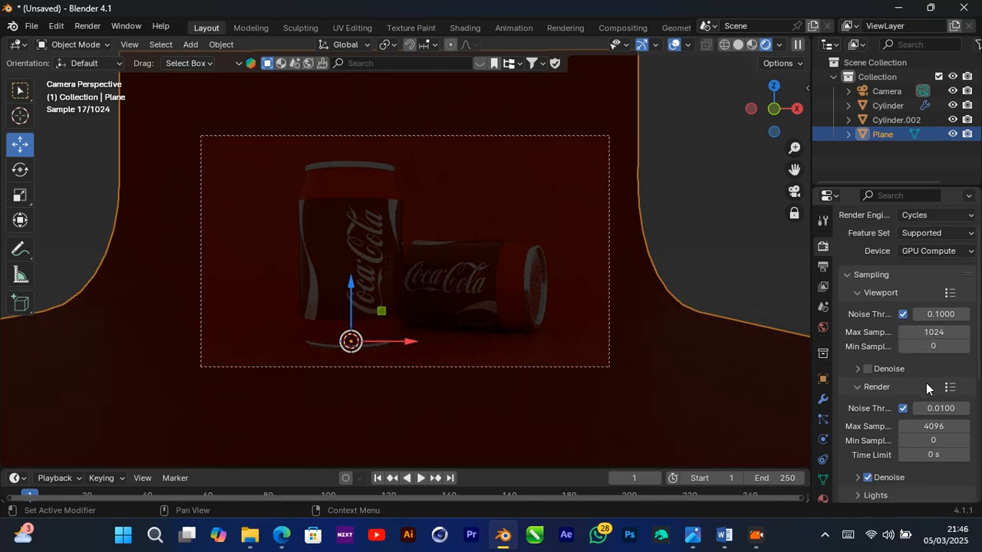
{"action": "scroll", "coordinate": [925, 383], "scroll_direction": "up", "scroll_amount": 1}
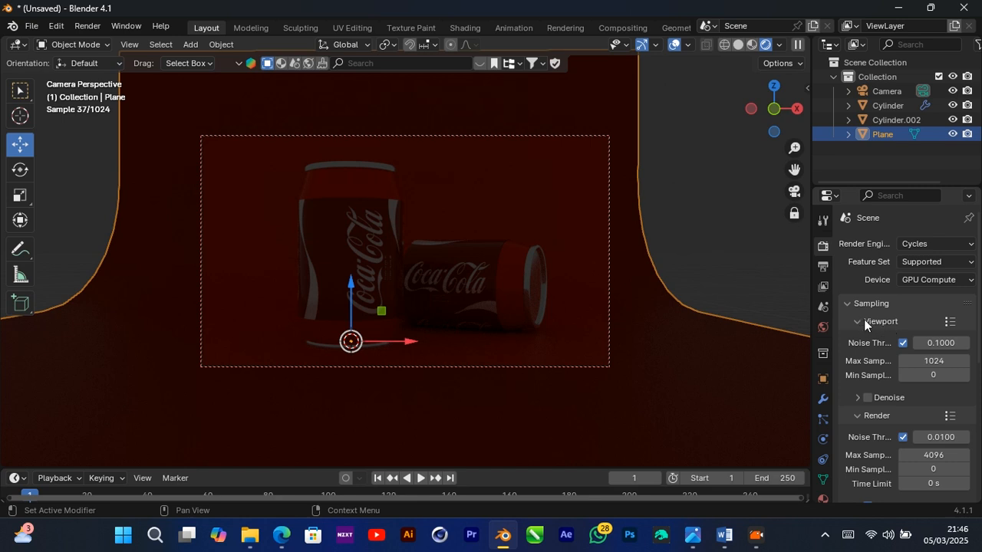
Set the Cycles maximum samples to 10 for the viewport and 200 for the final render
{"action": "left_click", "coordinate": [945, 363]}
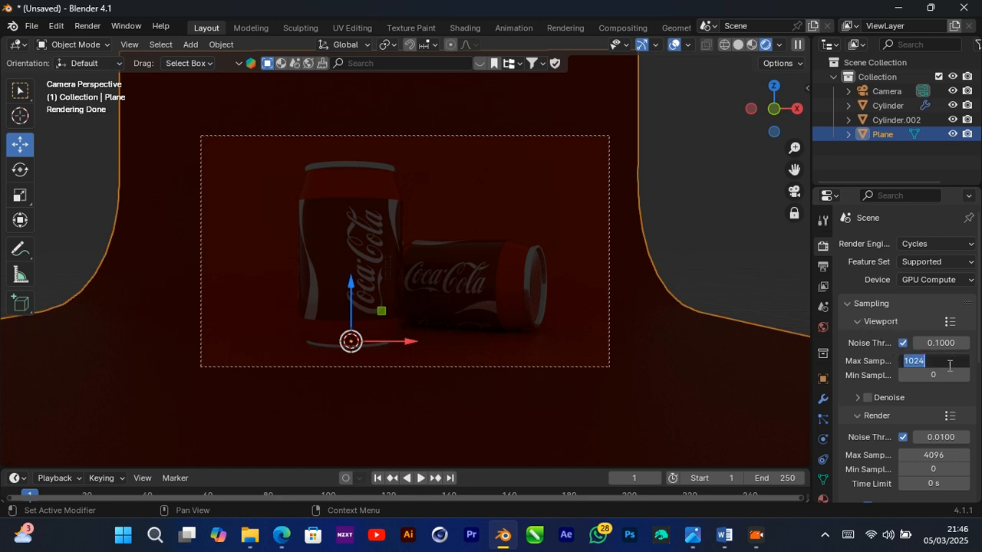
{"action": "type", "text": "2"}
{"action": "key", "text": "BackSpace"}
{"action": "type", "text": "10"}
{"action": "key", "text": "Return"}
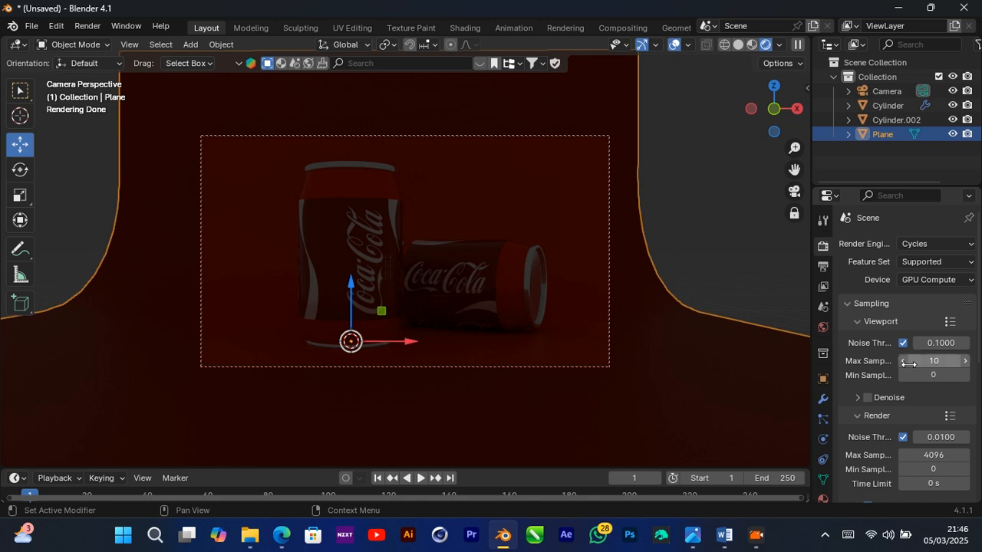
{"action": "scroll", "coordinate": [907, 364], "scroll_direction": "down", "scroll_amount": 2}
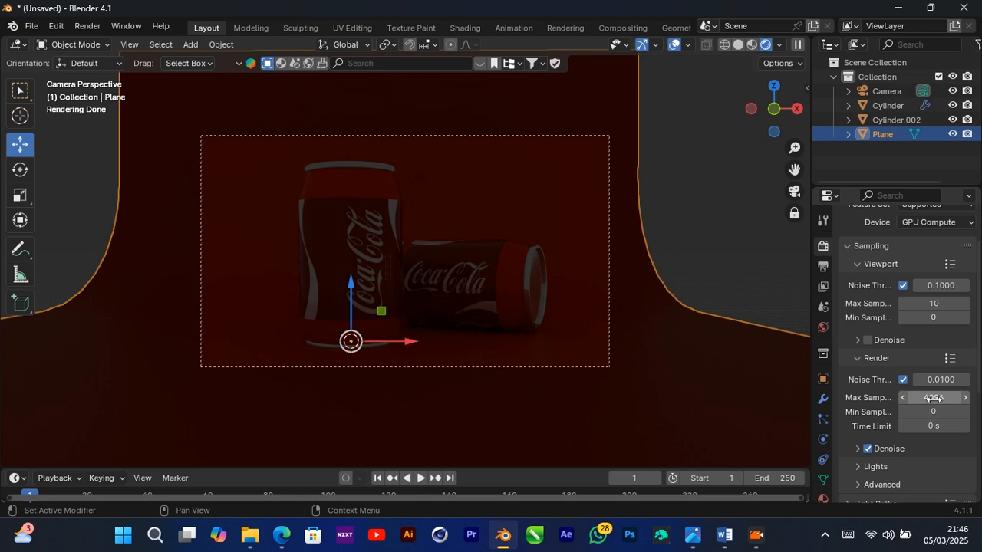
{"action": "left_click", "coordinate": [920, 395]}
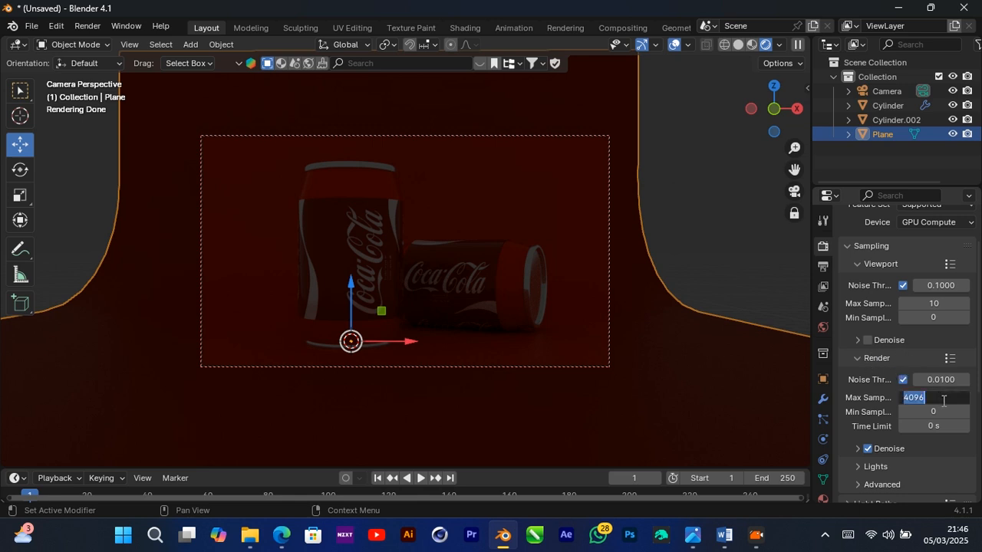
{"action": "type", "text": "200"}
{"action": "key", "text": "Return"}
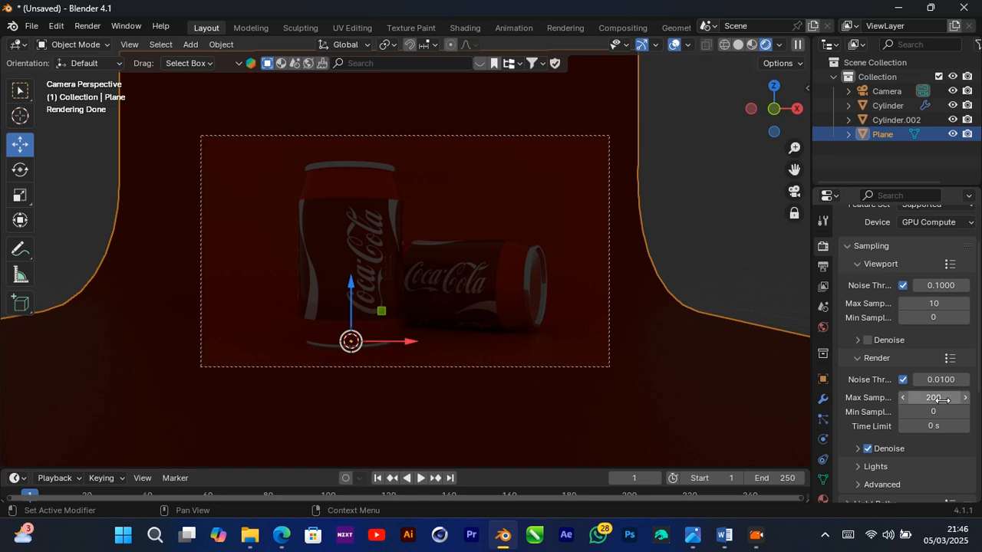
Set the color management look to Medium High Contrast
{"action": "scroll", "coordinate": [941, 399], "scroll_direction": "down", "scroll_amount": 3}
{"action": "scroll", "coordinate": [943, 406], "scroll_direction": "down", "scroll_amount": 4}
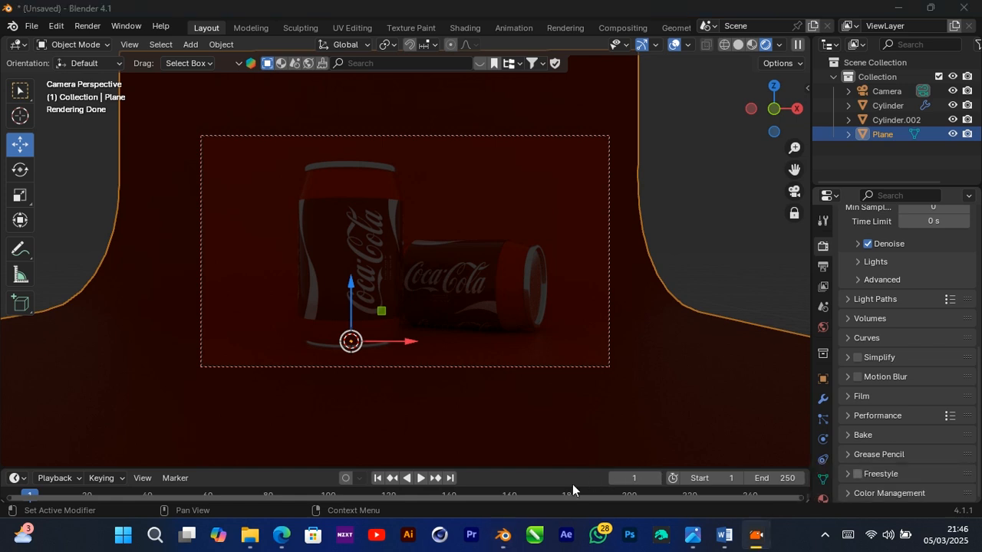
{"action": "left_click", "coordinate": [844, 495]}
{"action": "scroll", "coordinate": [861, 477], "scroll_direction": "down", "scroll_amount": 4}
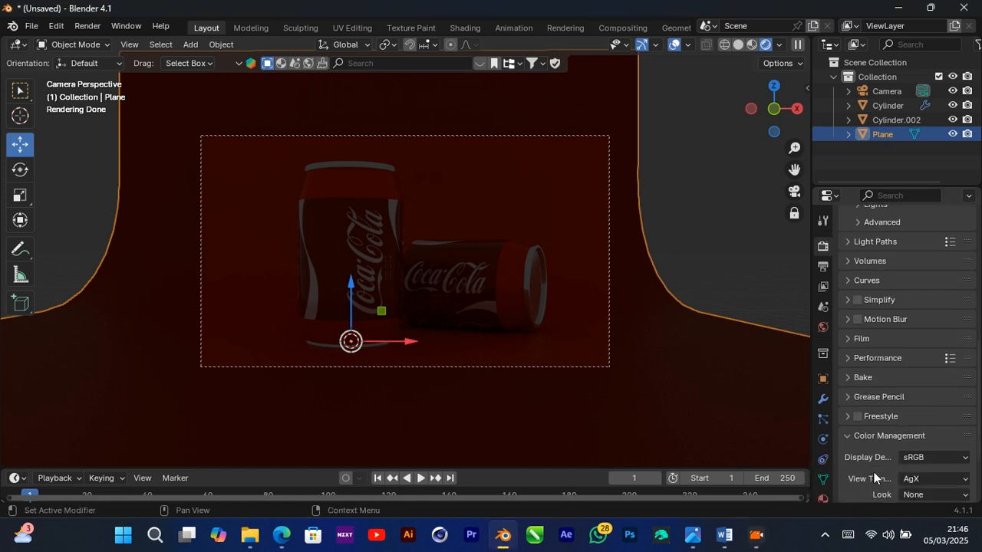
{"action": "left_click", "coordinate": [938, 436]}
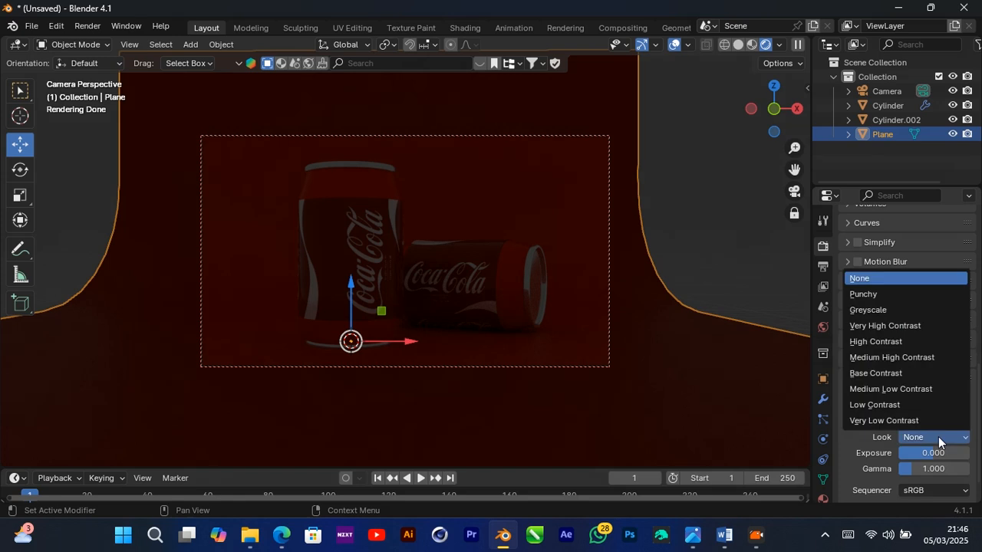
{"action": "left_click", "coordinate": [911, 356]}
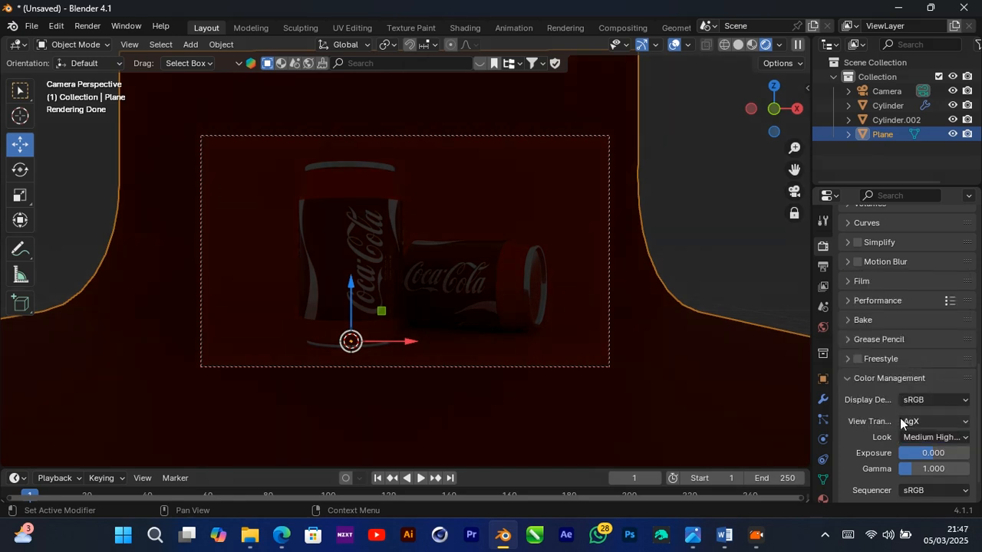
{"action": "scroll", "coordinate": [900, 418], "scroll_direction": "down", "scroll_amount": 1}
{"action": "scroll", "coordinate": [899, 414], "scroll_direction": "up", "scroll_amount": 10}
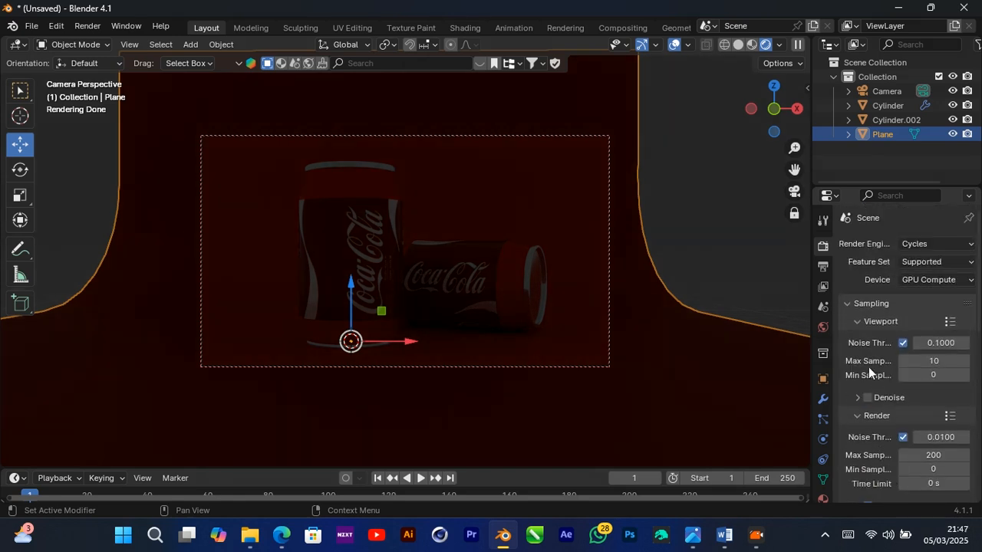
Set the output resolution percentage to 300%
{"action": "left_click", "coordinate": [823, 267]}
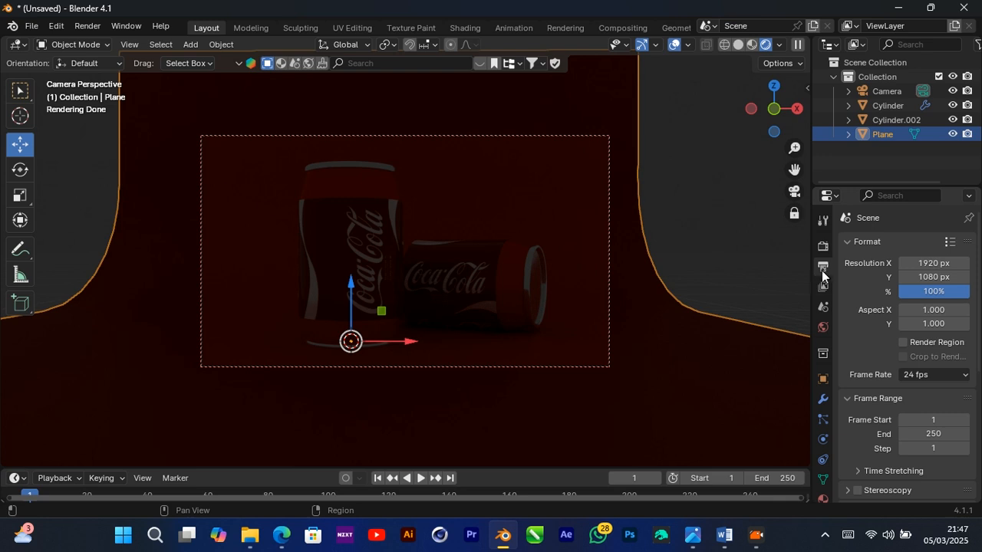
{"action": "left_click", "coordinate": [936, 292]}
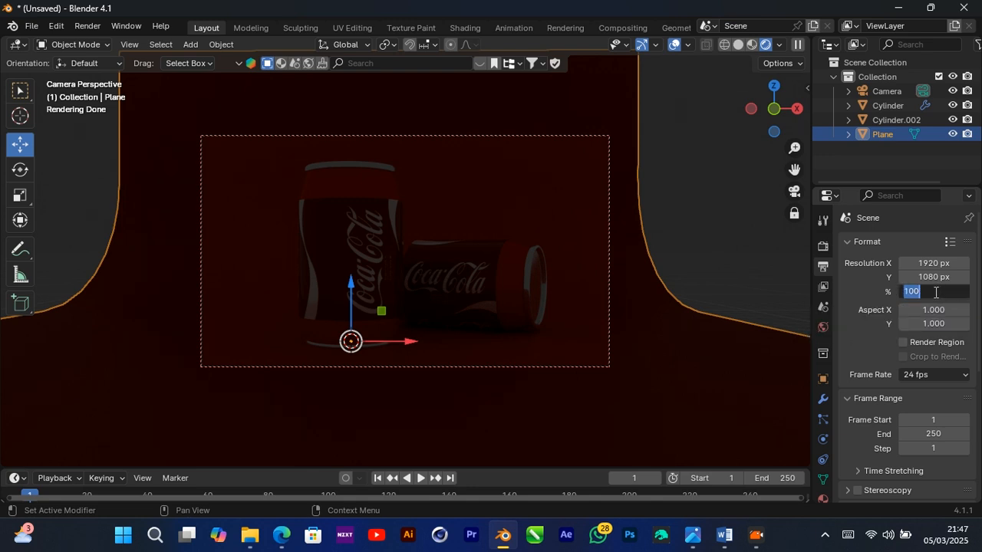
{"action": "type", "text": "300"}
{"action": "key", "text": "Return"}
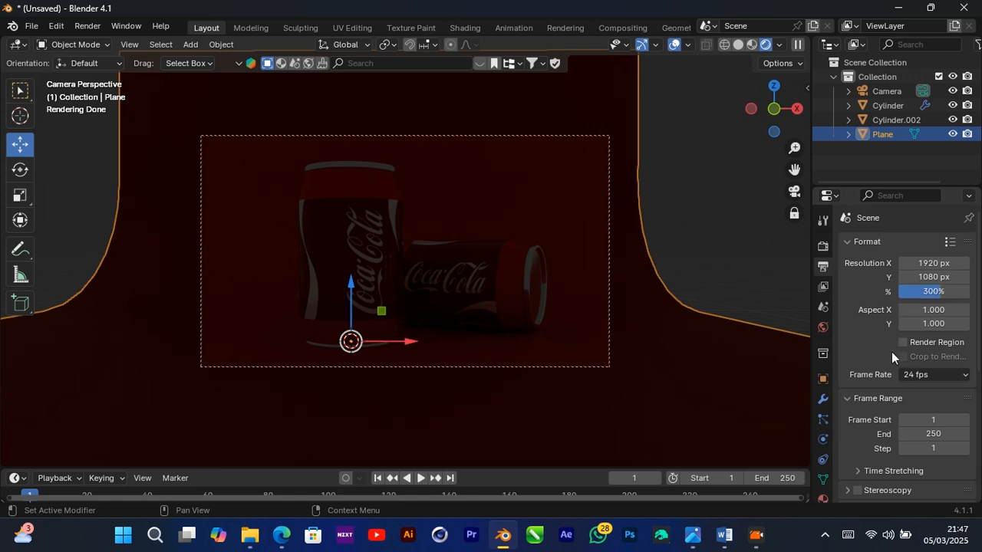
Set the render output path to the Desktop folder with the file name "coke can tutorial"
{"action": "scroll", "coordinate": [886, 360], "scroll_direction": "down", "scroll_amount": 1}
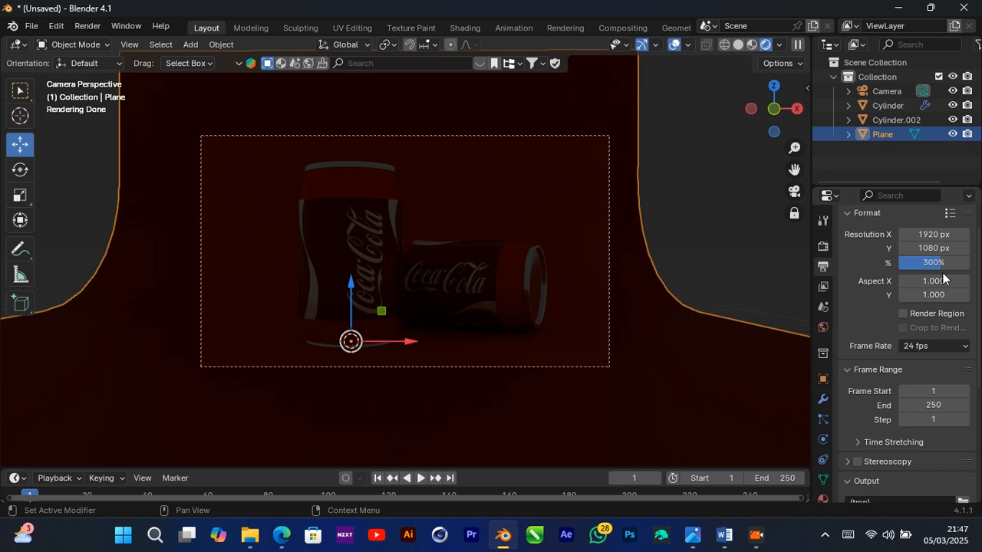
{"action": "scroll", "coordinate": [943, 278], "scroll_direction": "down", "scroll_amount": 5}
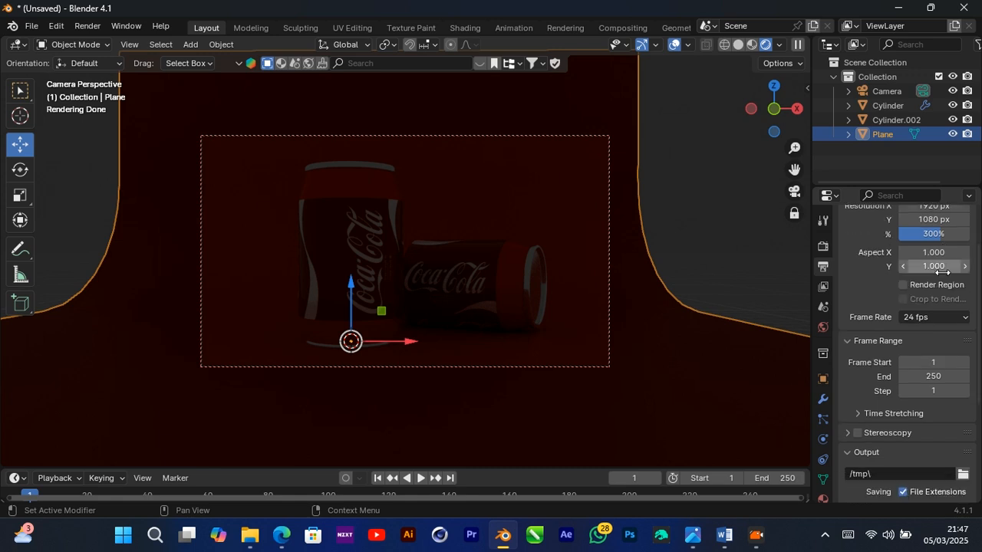
{"action": "scroll", "coordinate": [867, 345], "scroll_direction": "down", "scroll_amount": 2}
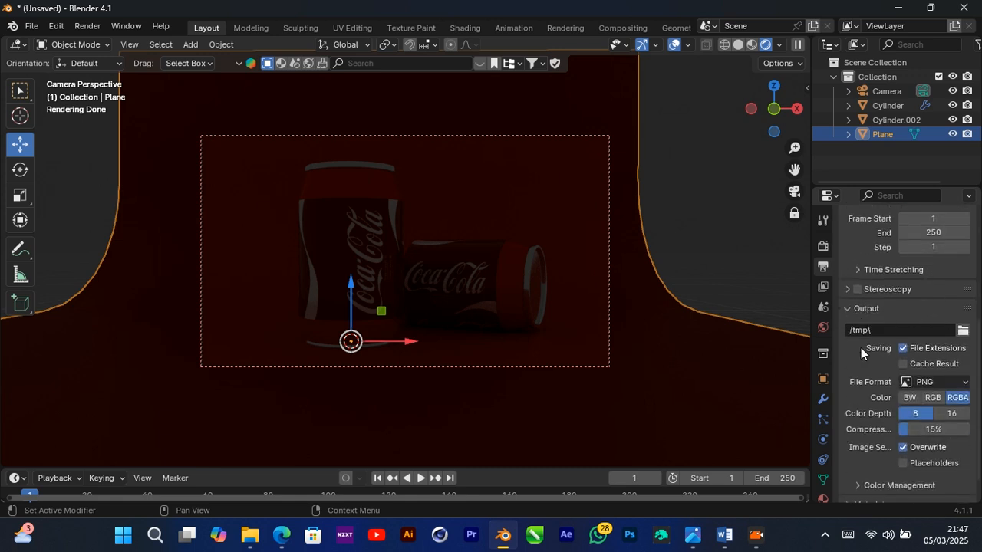
{"action": "left_click", "coordinate": [962, 302]}
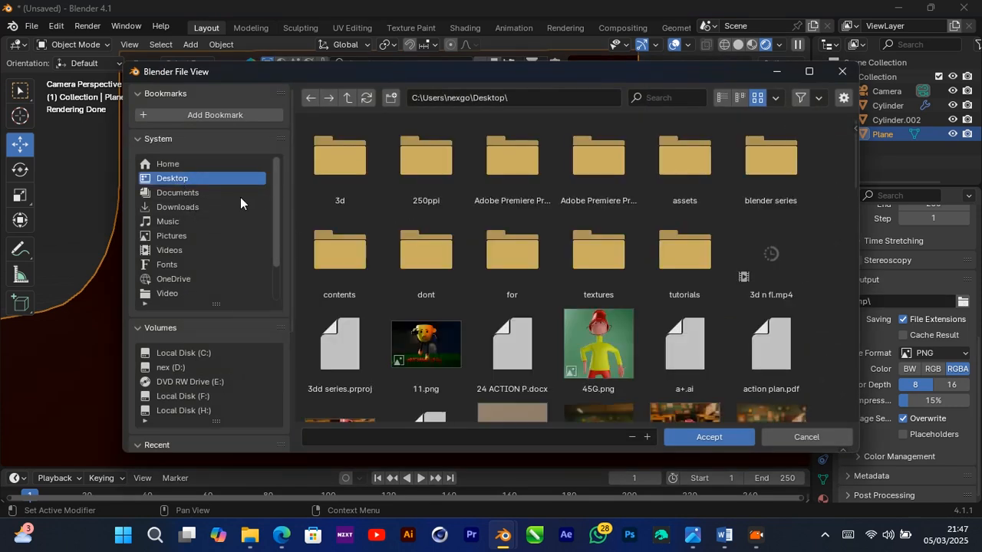
{"action": "left_click", "coordinate": [740, 441]}
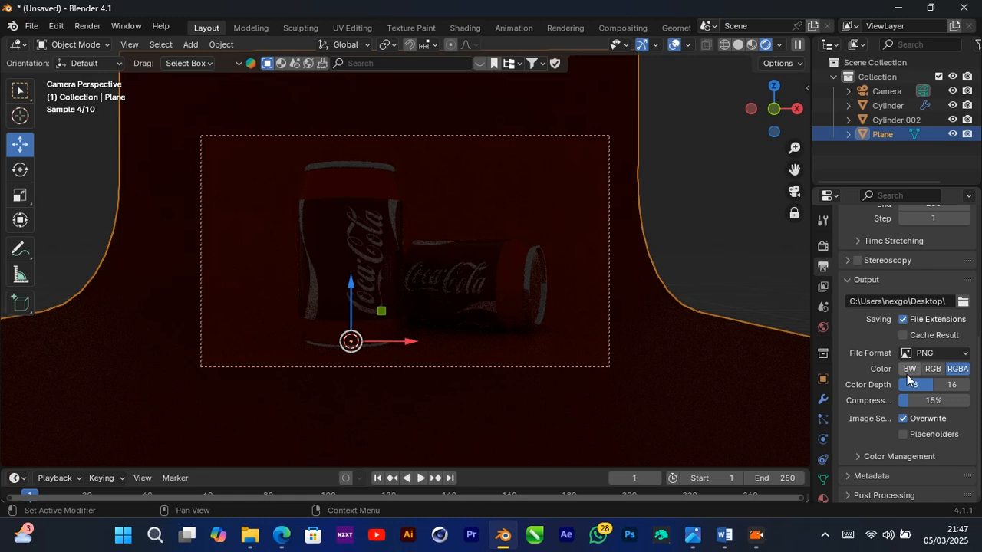
{"action": "left_click", "coordinate": [948, 302]}
{"action": "type", "text": "cocke"}
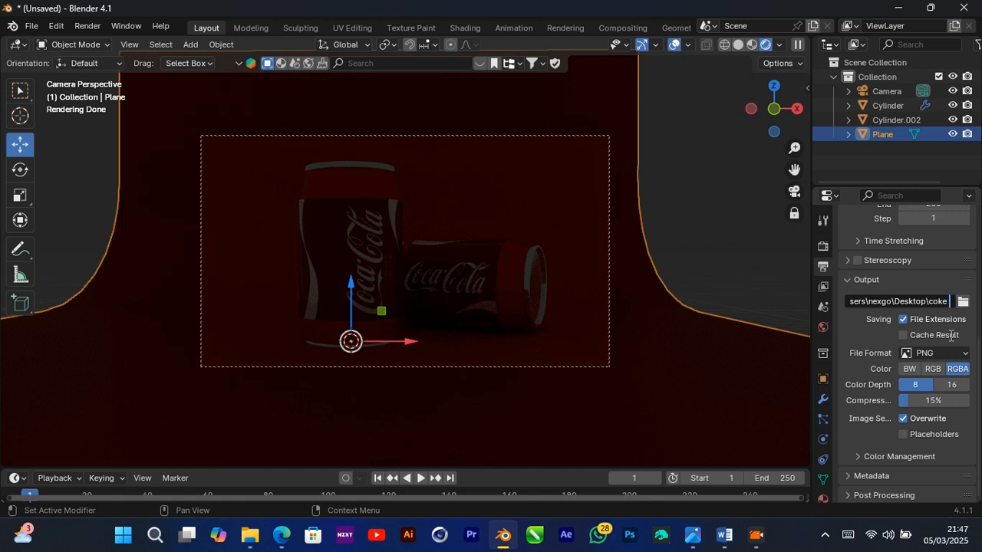
{"action": "type", "text": " can sutorial"}
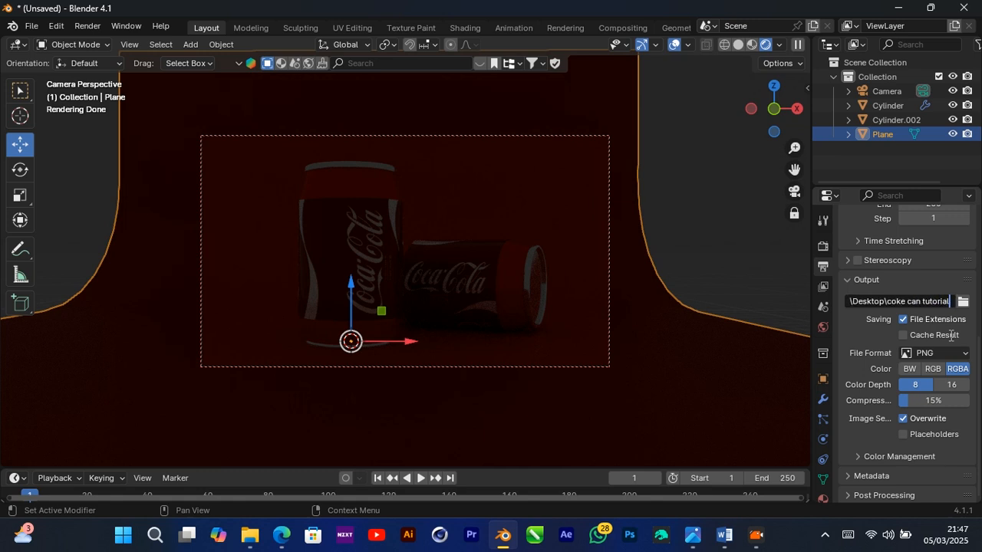
{"action": "key", "text": "Return"}
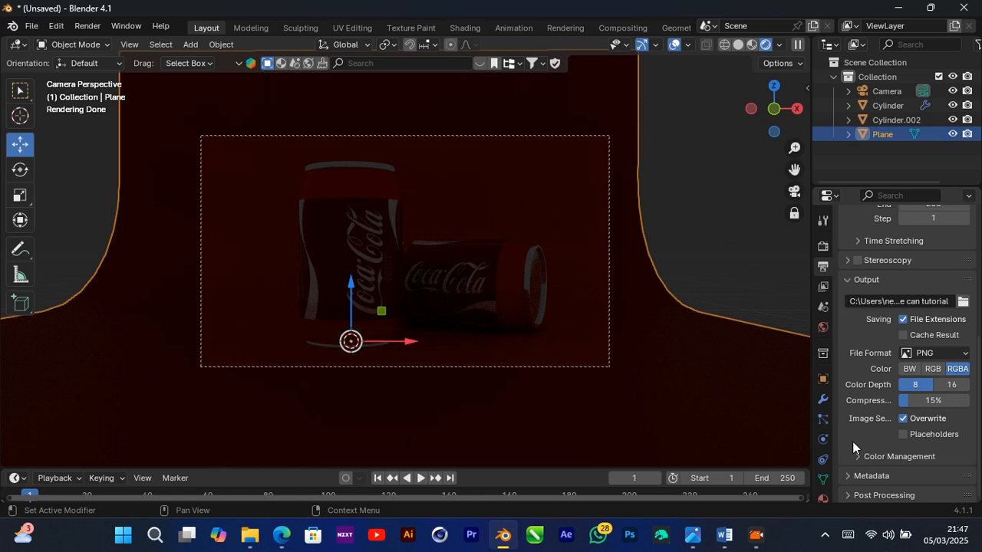
Review the output file formats, keep PNG, and deselect the backdrop plane
{"action": "left_click", "coordinate": [944, 353]}
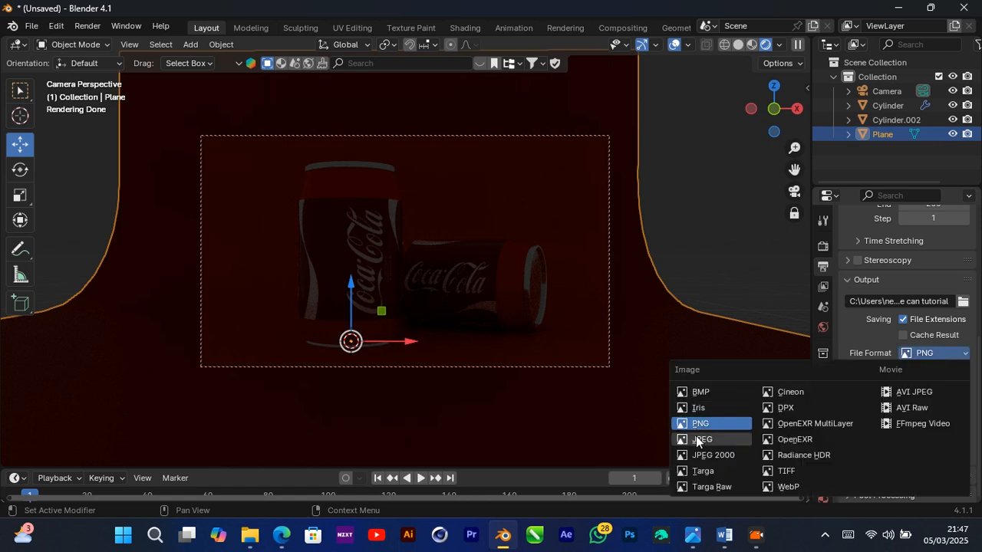
{"action": "left_click", "coordinate": [727, 269]}
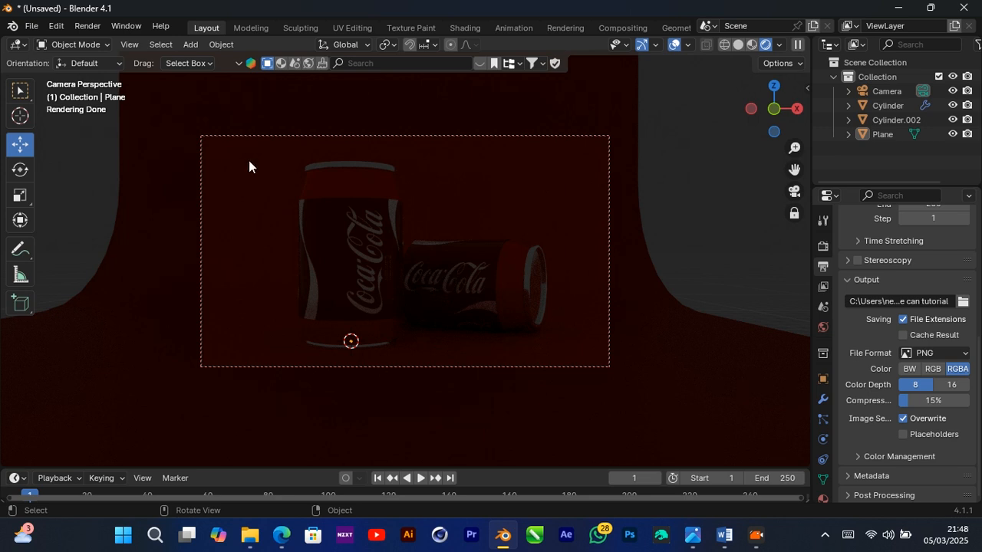
Add an area light and raise it about 6.8 m to just above the standing can
{"action": "left_click", "coordinate": [195, 44]}
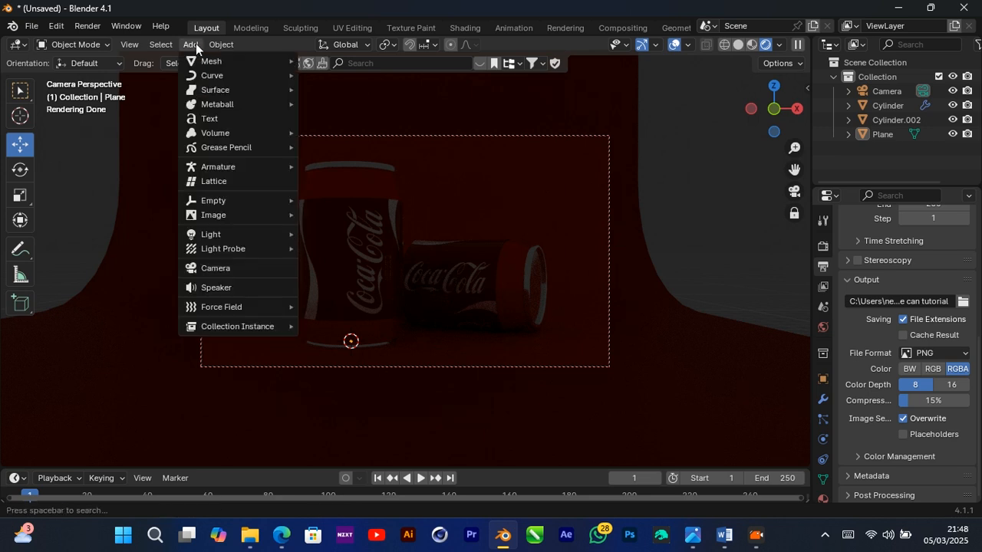
{"action": "mouse_move", "coordinate": [274, 235]}
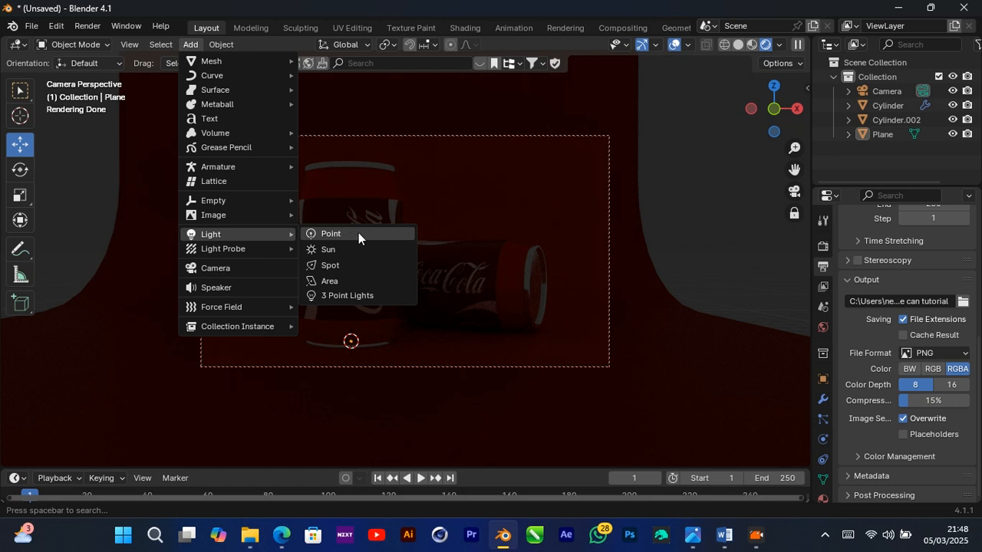
{"action": "left_click", "coordinate": [382, 281]}
{"action": "left_click_drag", "start_coordinate": [353, 294], "coordinate": [346, 117]}
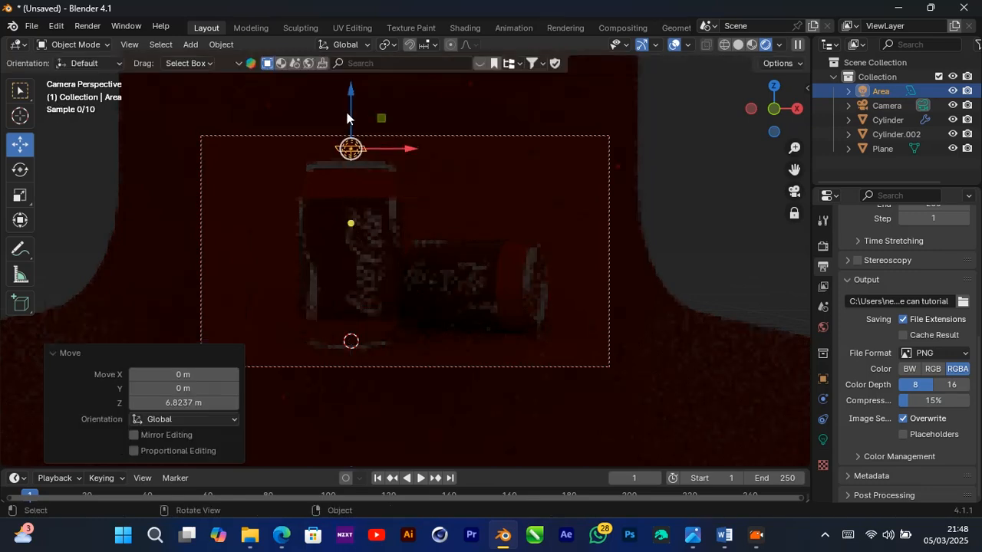
Scale the area light up about 14.6 times and shift it about 1.3 m along X, over the two cans
{"action": "left_click", "coordinate": [20, 195]}
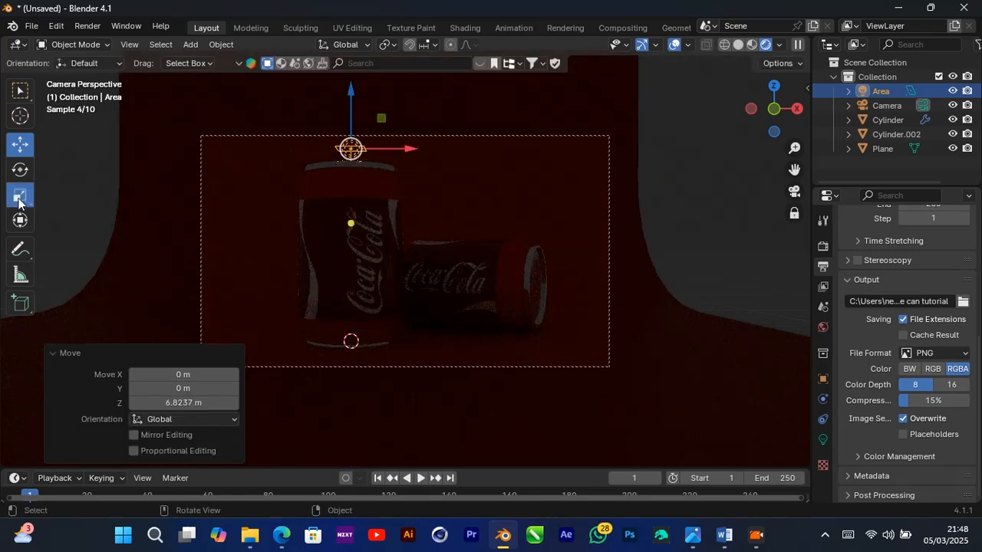
{"action": "left_click_drag", "start_coordinate": [420, 147], "coordinate": [775, 154]}
{"action": "left_click_drag", "start_coordinate": [596, 60], "coordinate": [598, 58]}
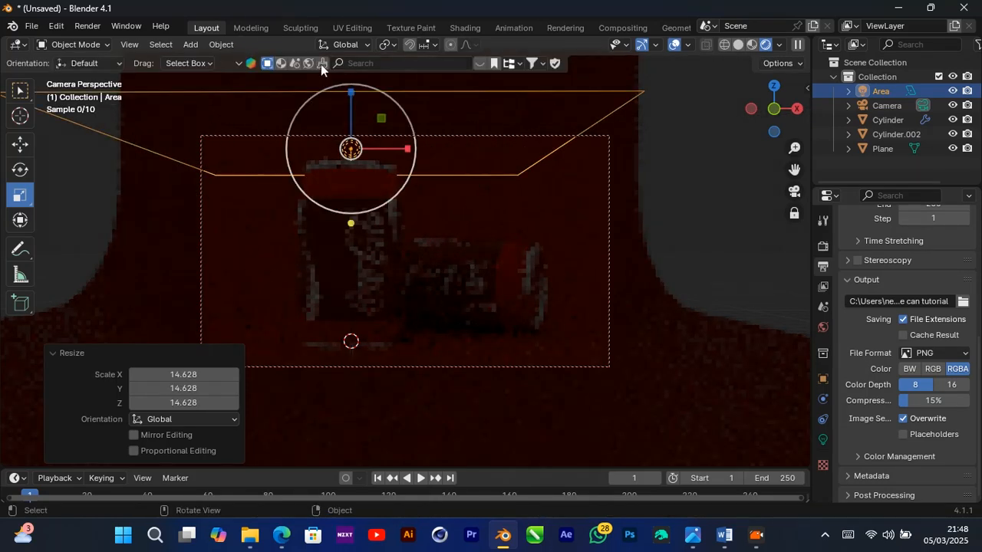
{"action": "left_click", "coordinate": [13, 151]}
{"action": "left_click_drag", "start_coordinate": [391, 158], "coordinate": [428, 158]}
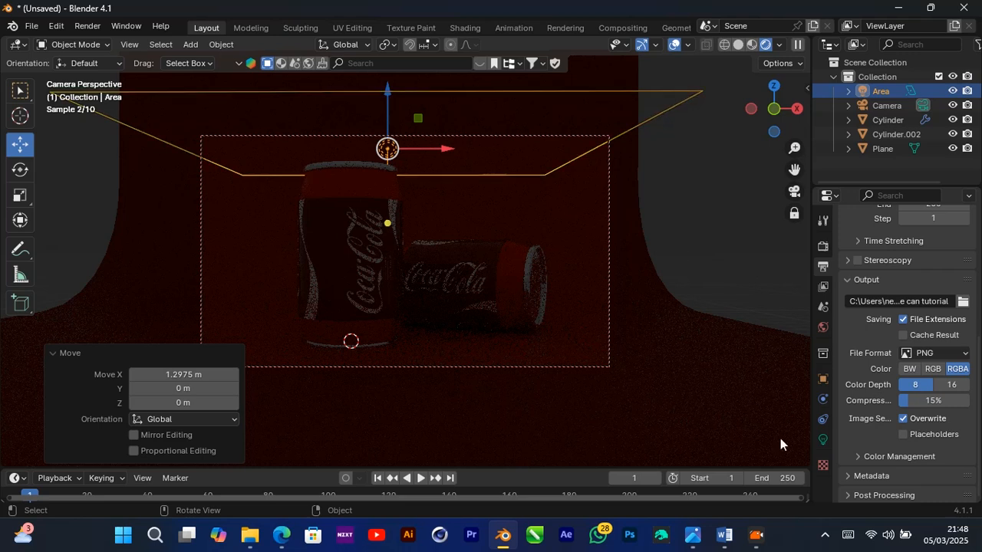
Set the area light's power to 500 W
{"action": "left_click", "coordinate": [822, 441]}
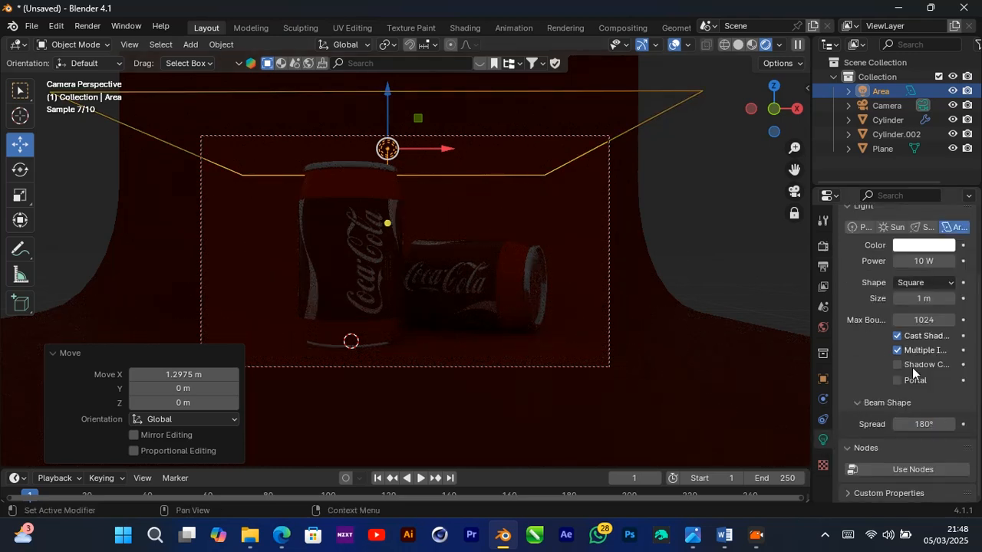
{"action": "left_click", "coordinate": [924, 261]}
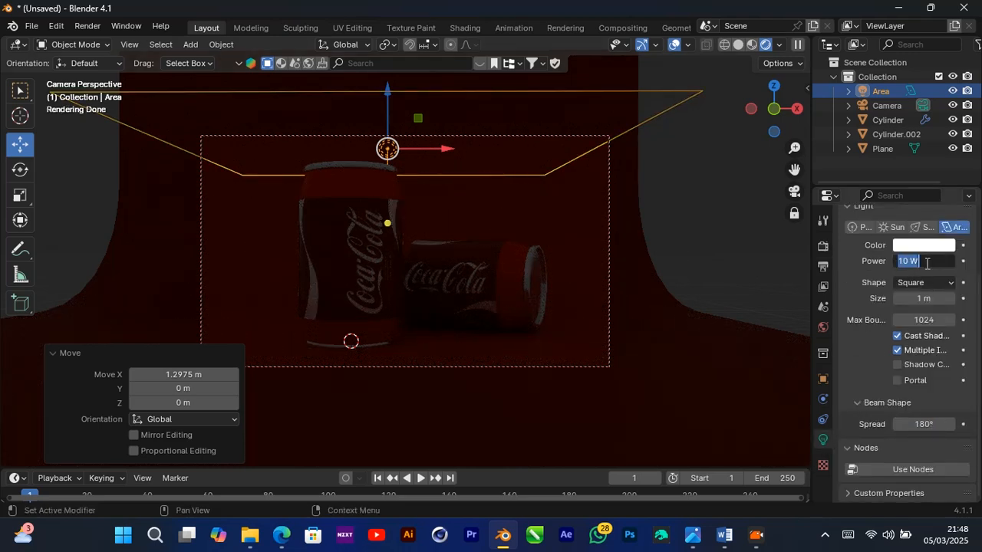
{"action": "type", "text": "500"}
{"action": "key", "text": "Return"}
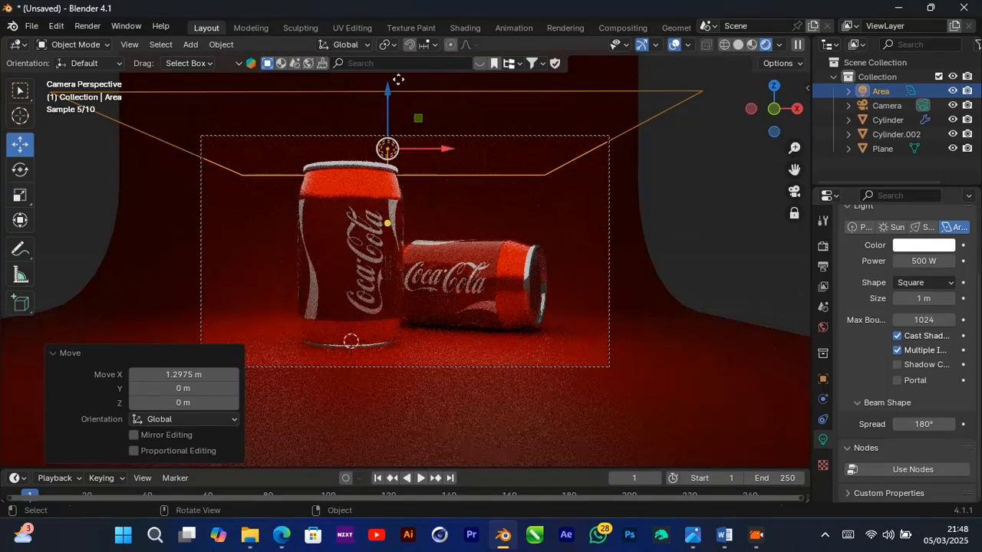
Raise the area light about 2 m and unlock the camera from the view
{"action": "left_click_drag", "start_coordinate": [397, 80], "coordinate": [398, 23]}
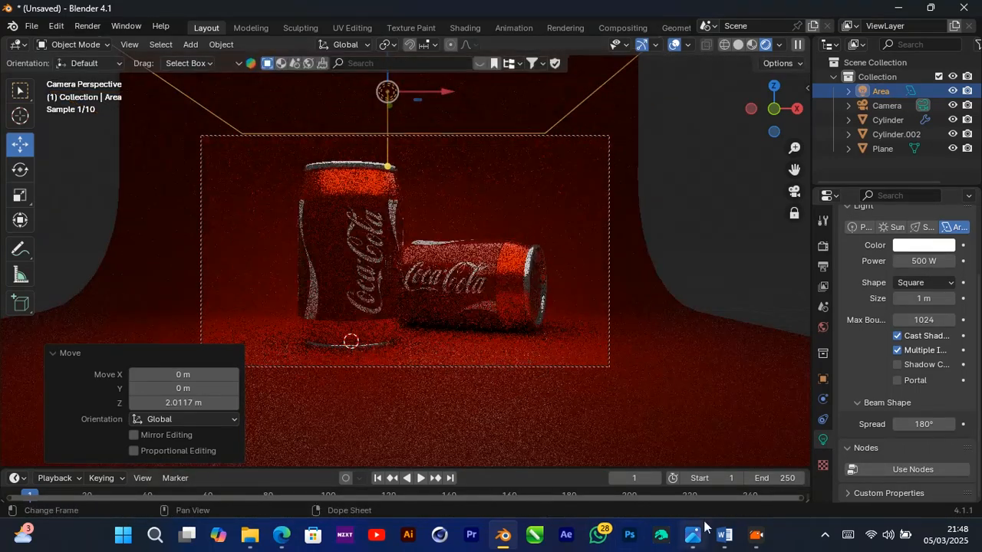
{"action": "left_click", "coordinate": [797, 214]}
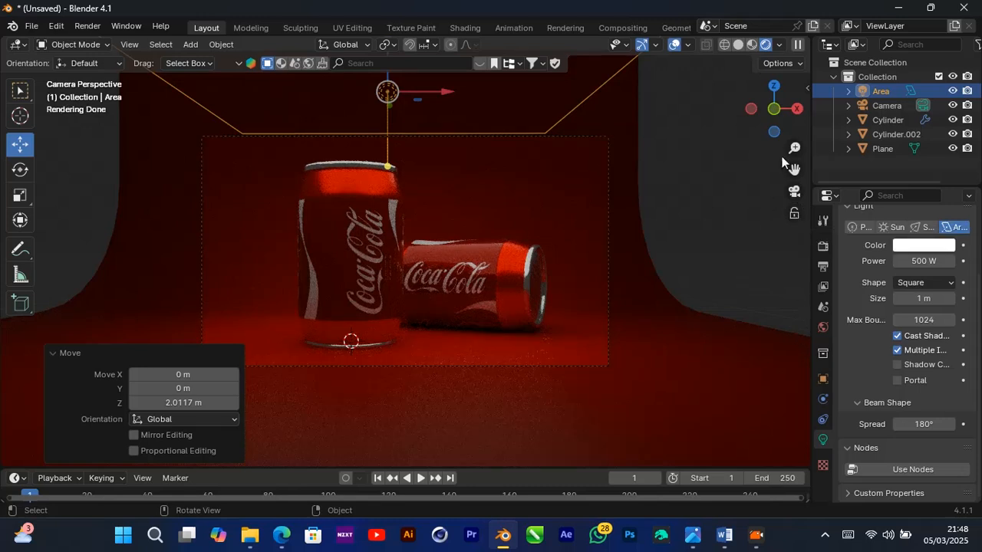
Raise the area light another 2.6 m or so above the cans and enlarge its size to 1.31 m
{"action": "left_click_drag", "start_coordinate": [775, 108], "coordinate": [740, 138]}
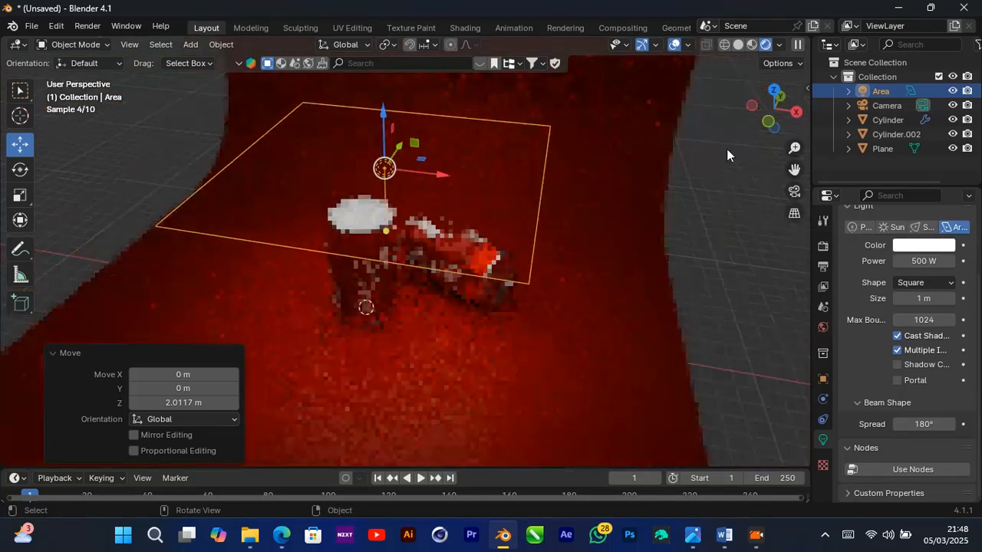
{"action": "left_click", "coordinate": [388, 126]}
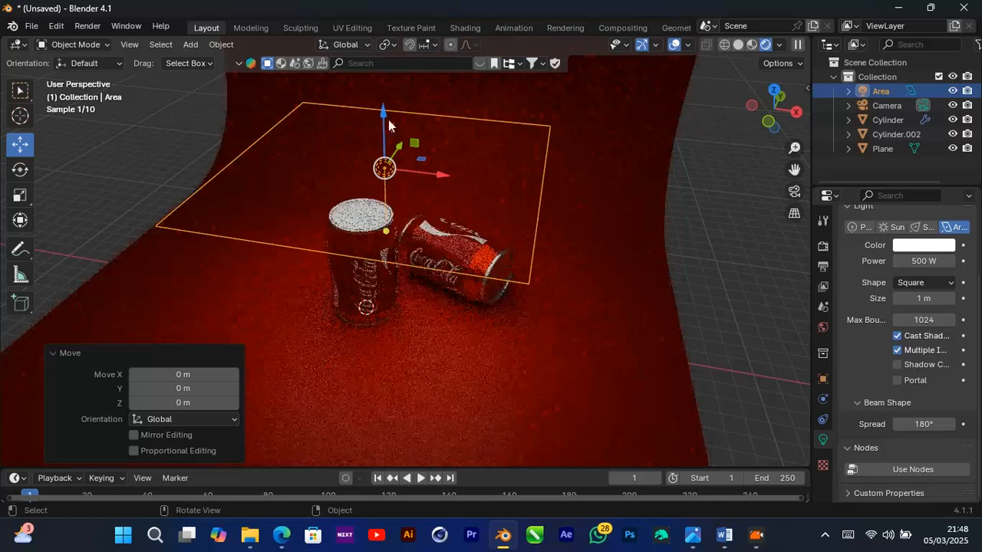
{"action": "left_click_drag", "start_coordinate": [389, 125], "coordinate": [387, 58]}
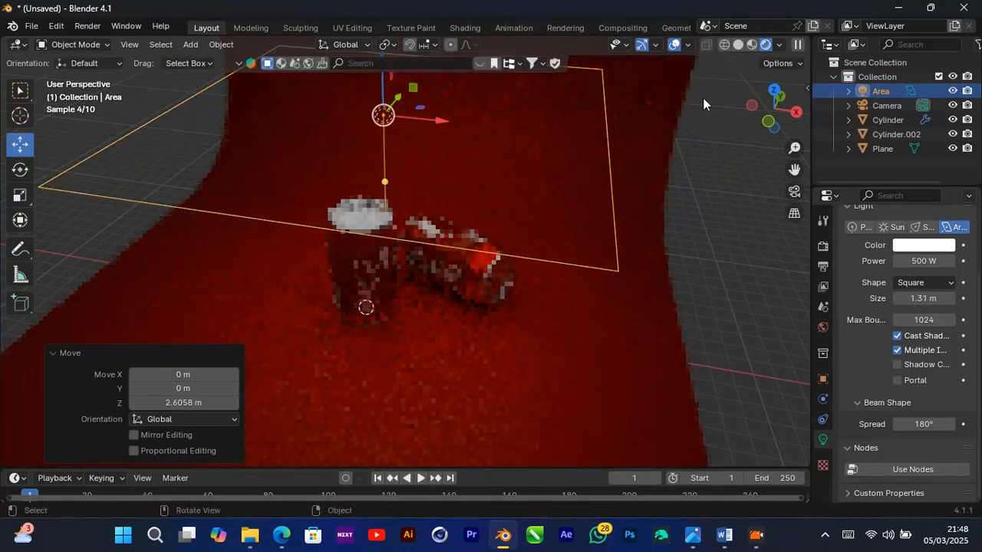
{"action": "left_click_drag", "start_coordinate": [773, 108], "coordinate": [776, 76]}
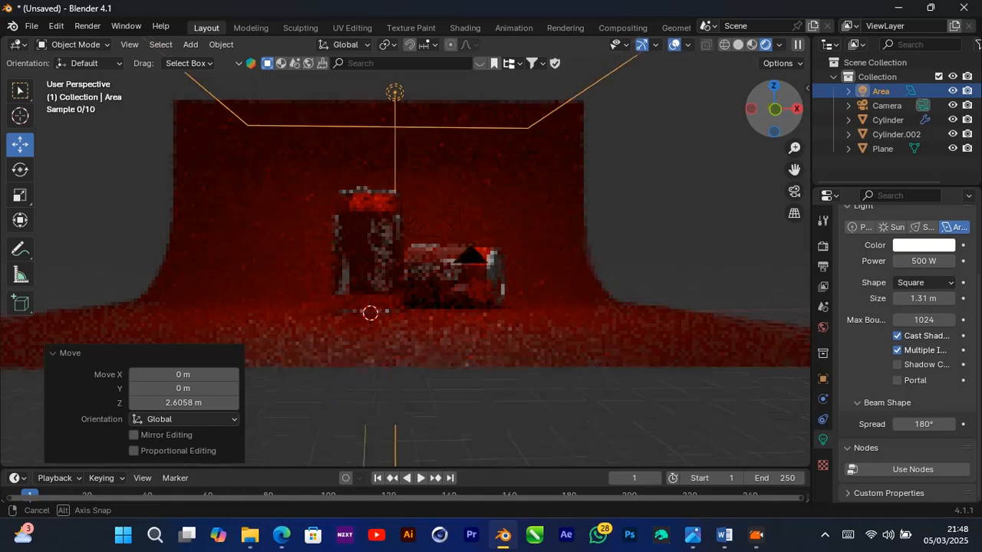
{"action": "scroll", "coordinate": [511, 213], "scroll_direction": "down", "scroll_amount": 3}
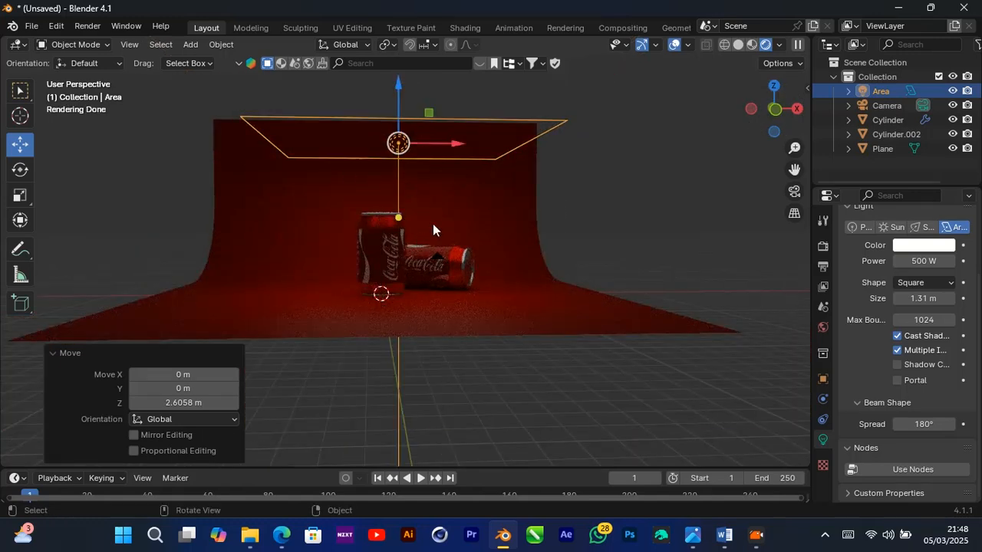
Duplicate the overhead area light and lower the copy about 6.7 m to the height of the cans
{"action": "key", "text": "shift"}
{"action": "key", "text": "shift+d"}
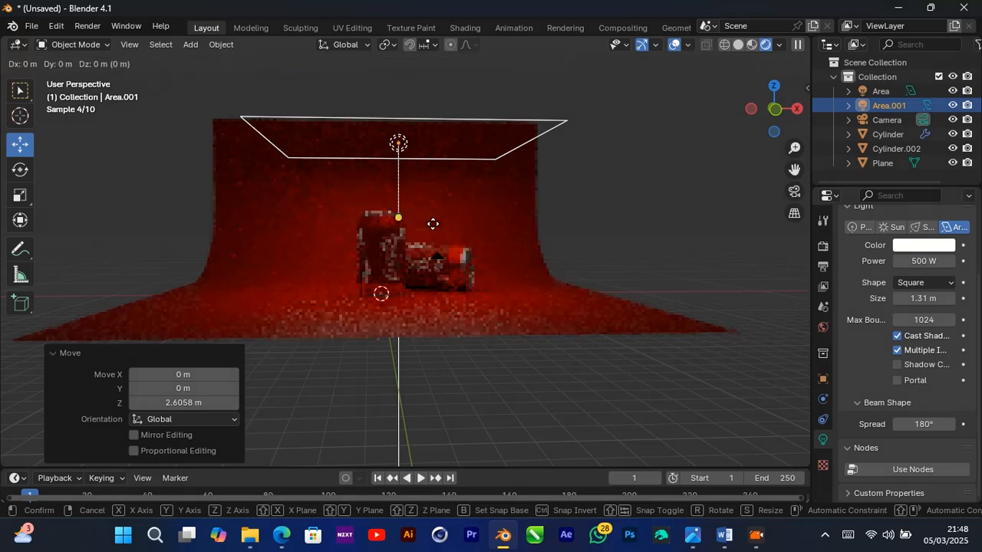
{"action": "left_click", "coordinate": [435, 224]}
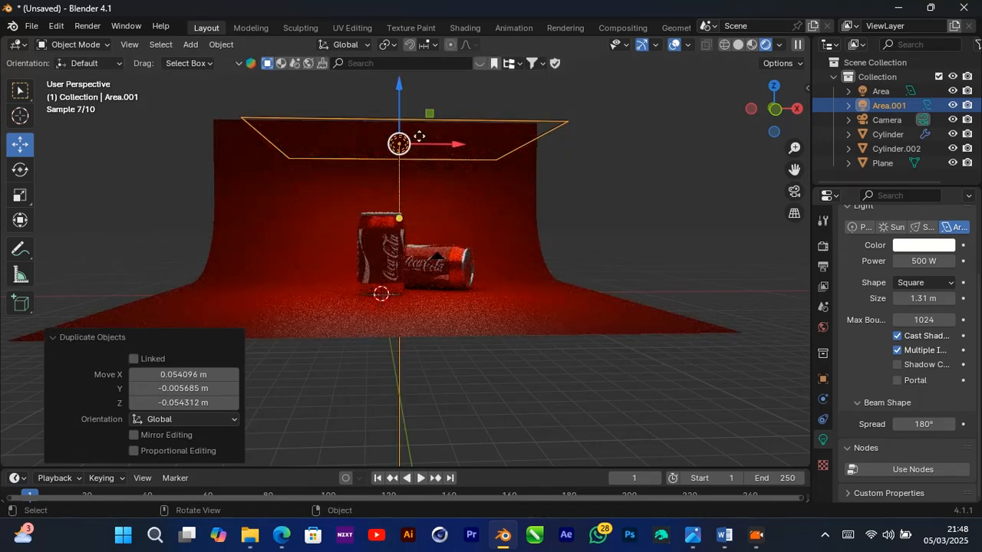
{"action": "left_click_drag", "start_coordinate": [402, 94], "coordinate": [414, 192]}
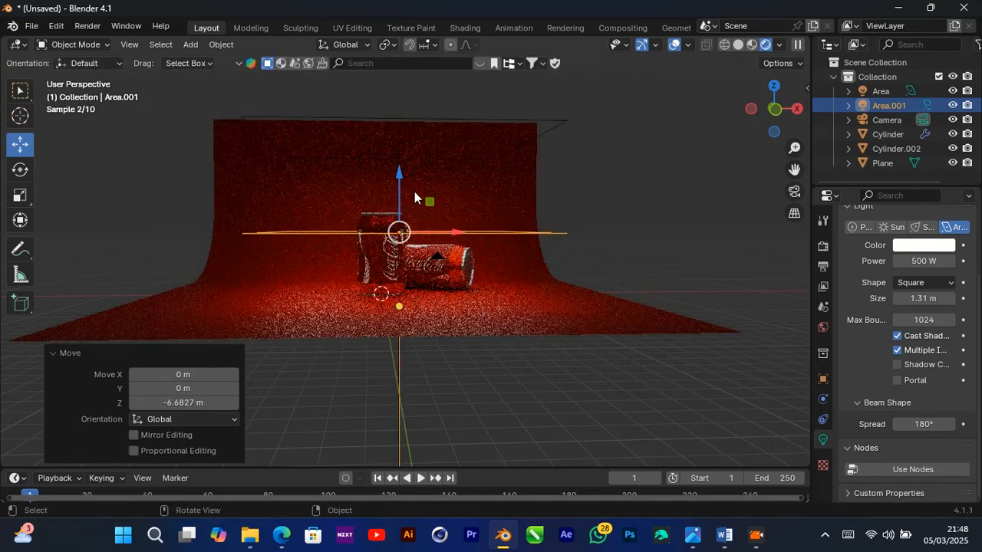
Rotate the duplicate light about 86.5° around X and move it about -10.8 m along Y and 6 m up, facing the cans
{"action": "left_click", "coordinate": [19, 172]}
{"action": "left_click_drag", "start_coordinate": [403, 198], "coordinate": [401, 233]}
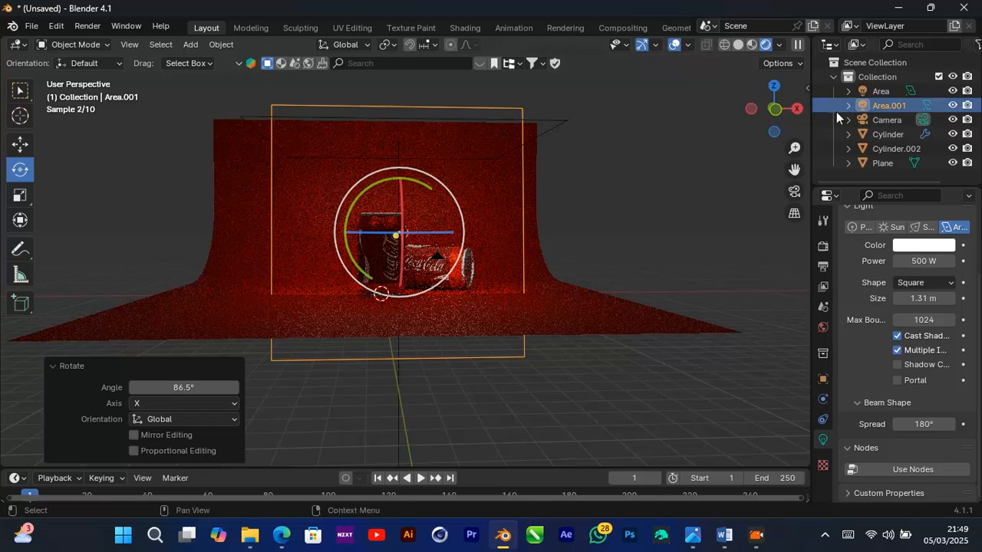
{"action": "left_click_drag", "start_coordinate": [774, 108], "coordinate": [744, 119]}
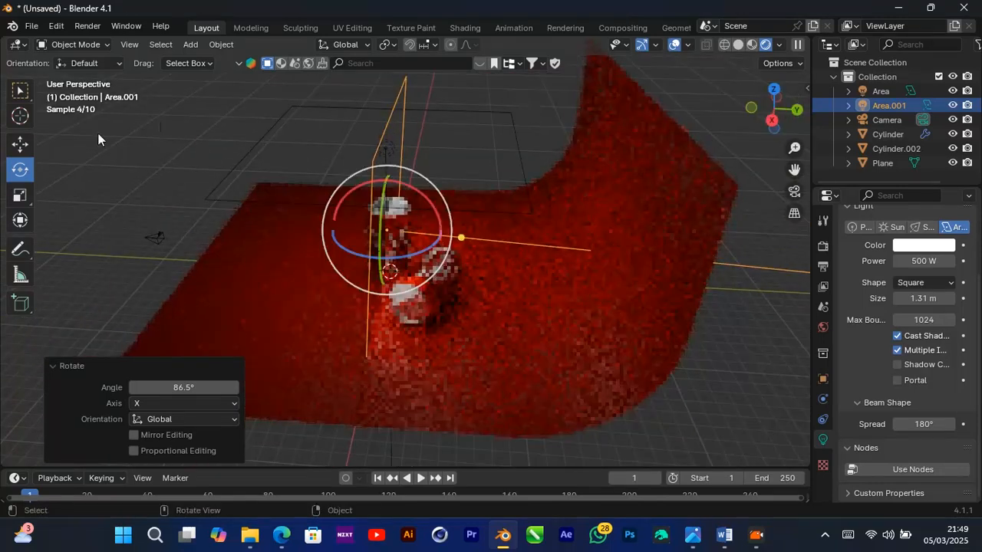
{"action": "left_click", "coordinate": [20, 143]}
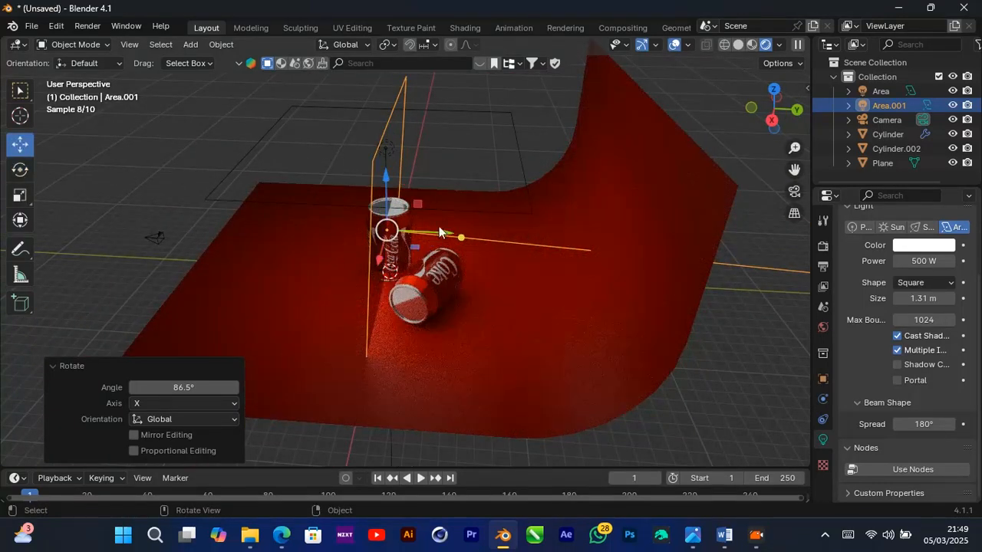
{"action": "left_click_drag", "start_coordinate": [442, 227], "coordinate": [252, 221]}
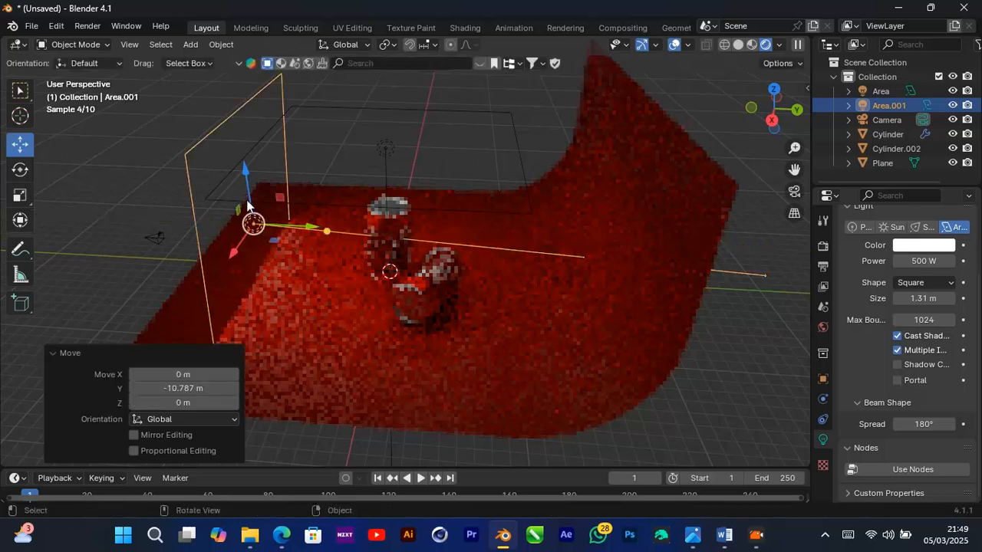
{"action": "left_click_drag", "start_coordinate": [247, 175], "coordinate": [253, 103]}
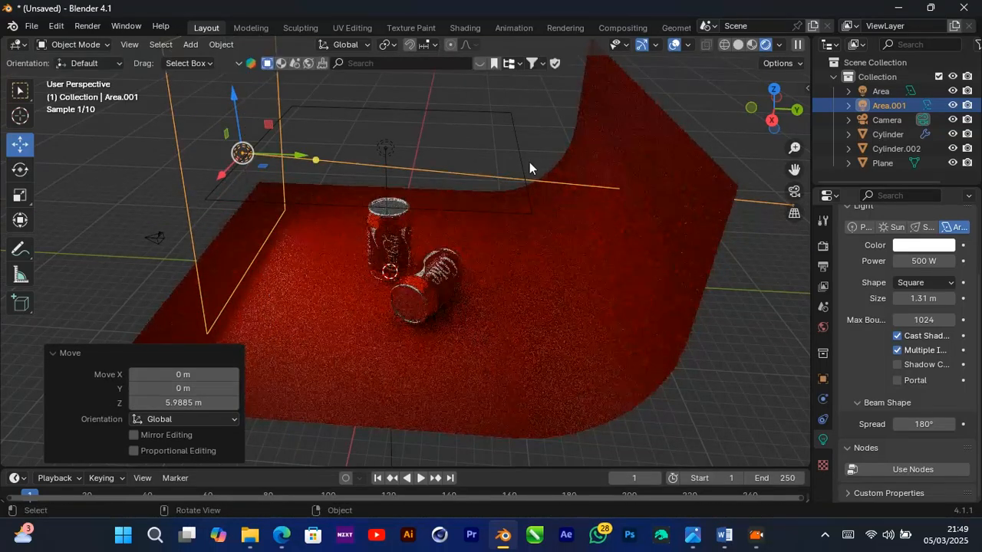
Return to the camera view and set the duplicate light's power to 484.4 W
{"action": "left_click", "coordinate": [795, 191]}
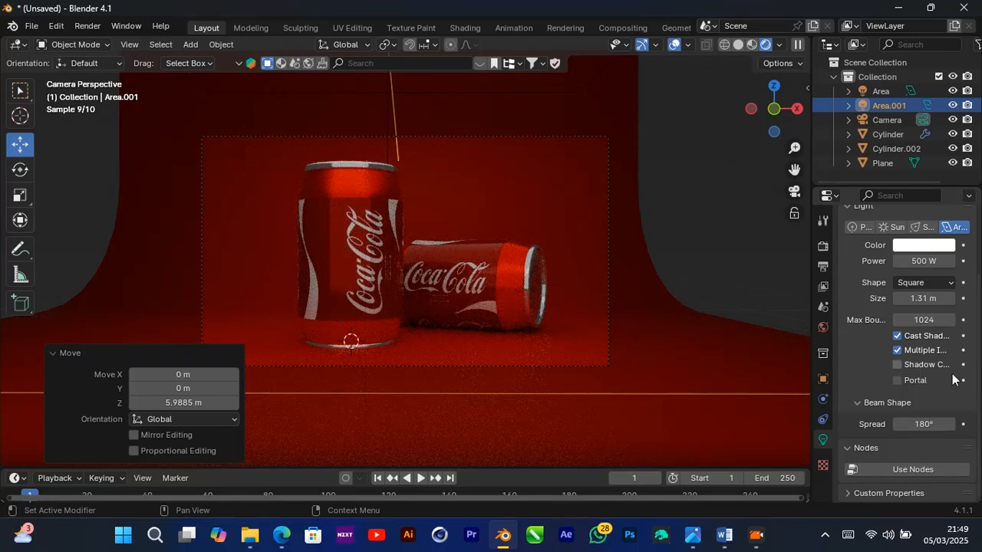
{"action": "left_click_drag", "start_coordinate": [927, 260], "coordinate": [932, 261]}
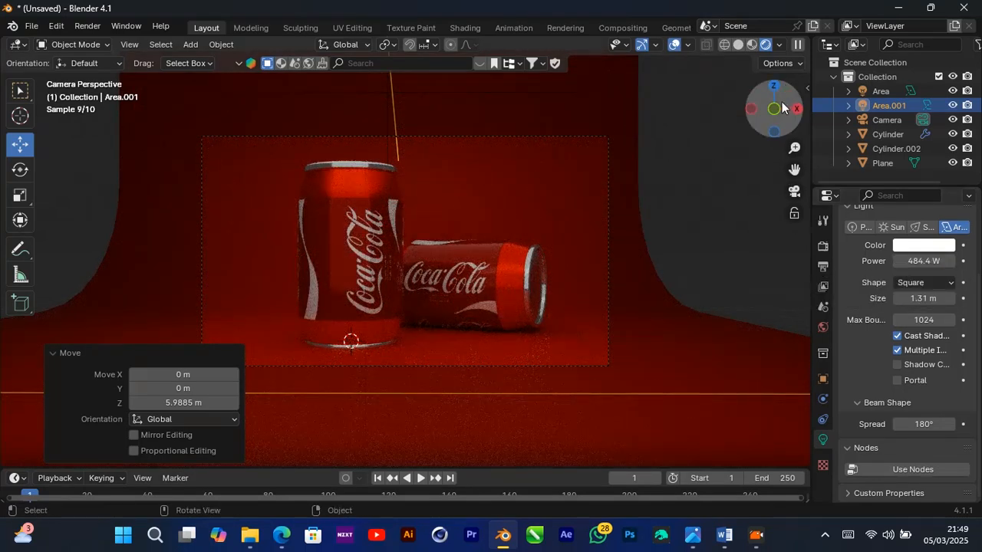
Select both area lights and delete them
{"action": "left_click_drag", "start_coordinate": [782, 112], "coordinate": [611, 224]}
{"action": "scroll", "coordinate": [608, 225], "scroll_direction": "down", "scroll_amount": 2}
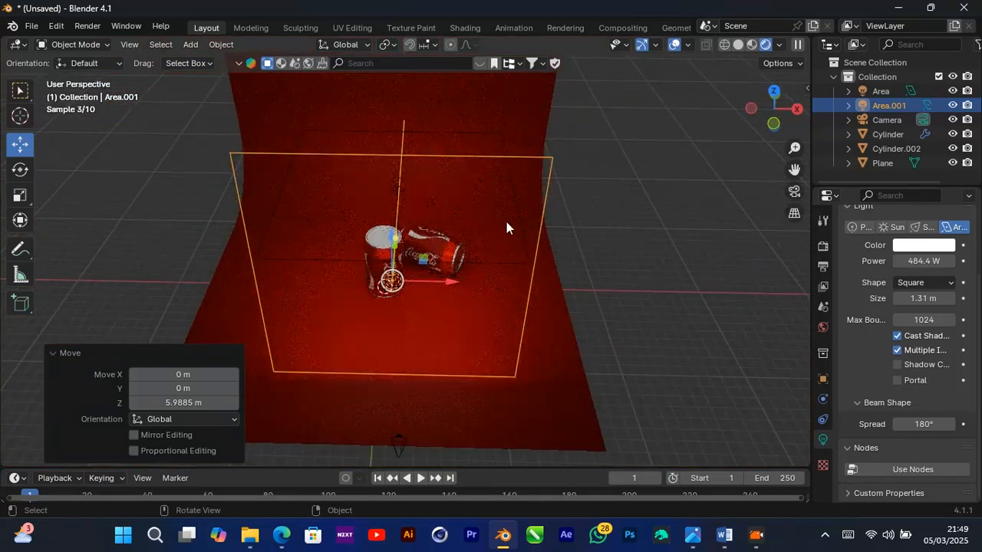
{"action": "left_click", "coordinate": [546, 203]}
{"action": "left_click", "coordinate": [509, 260], "text": "shift"}
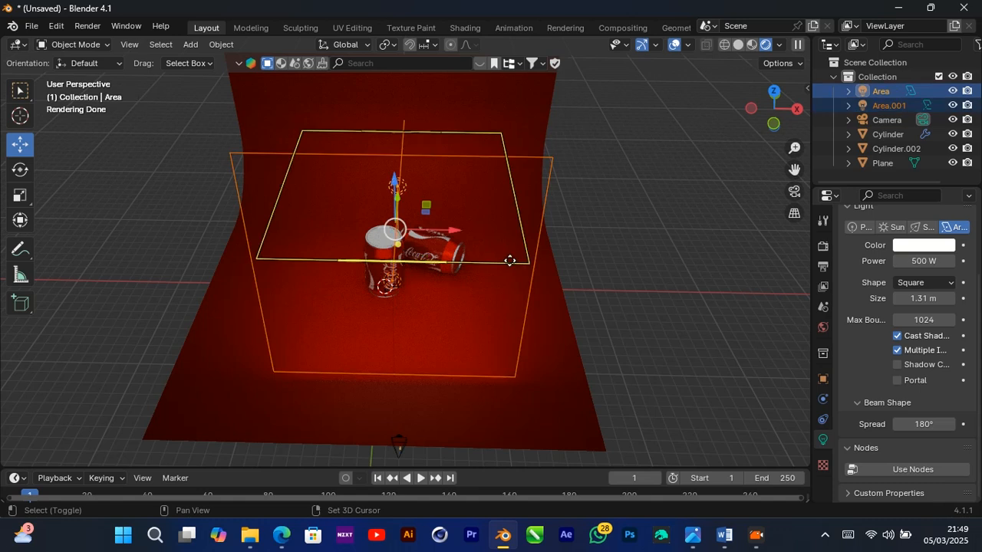
{"action": "key", "text": "Delete"}
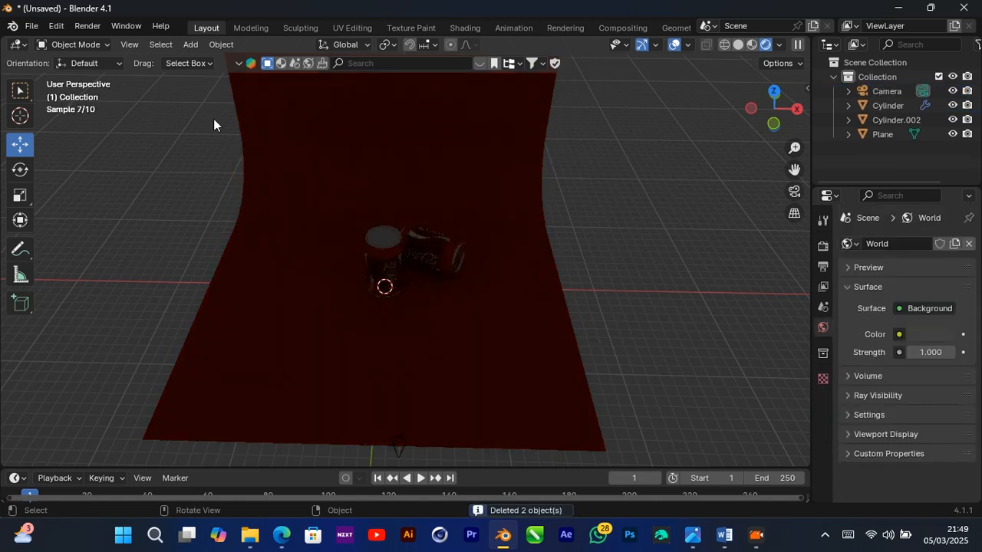
Open the add-on preferences and search the add-ons for "tri"
{"action": "left_click", "coordinate": [61, 29]}
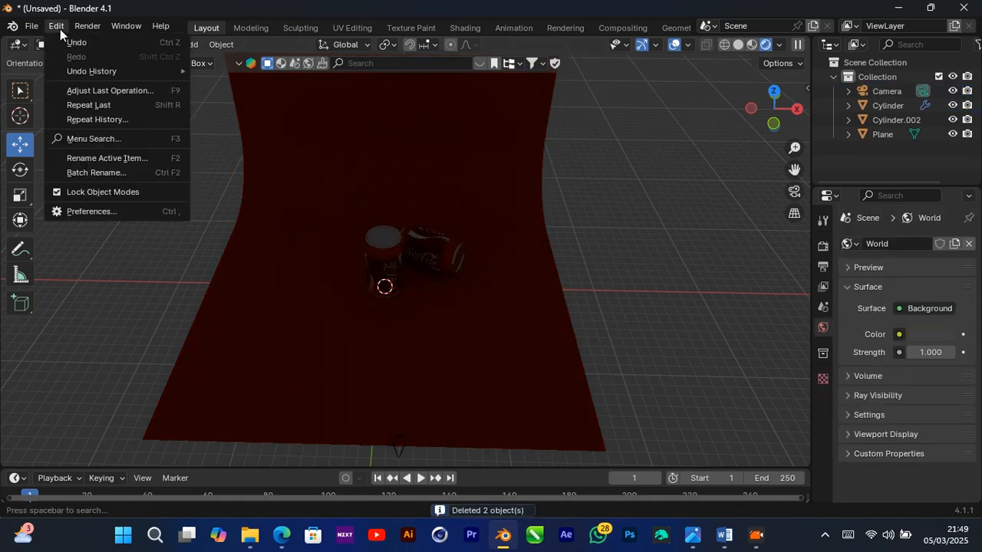
{"action": "left_click", "coordinate": [60, 29]}
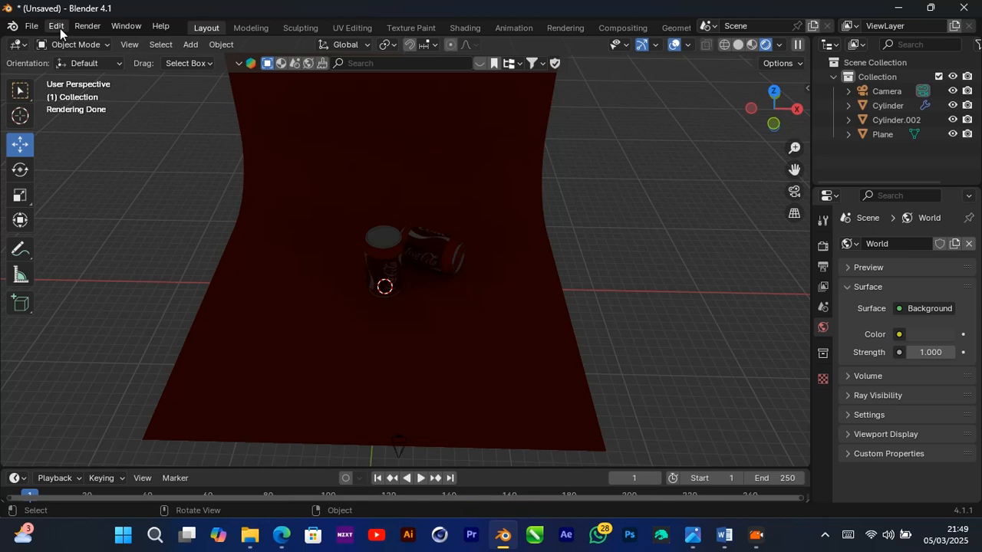
{"action": "left_click", "coordinate": [60, 28]}
{"action": "left_click", "coordinate": [115, 211]}
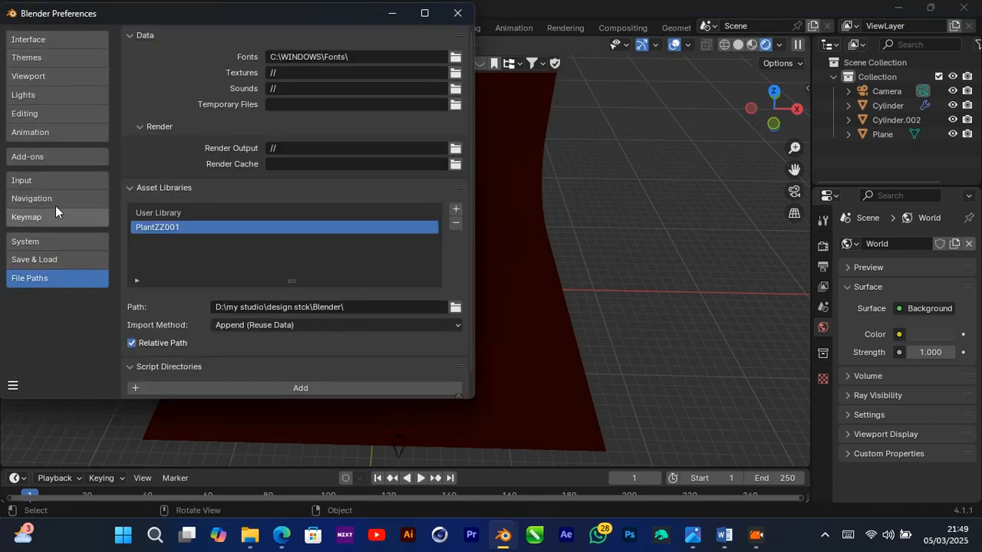
{"action": "left_click", "coordinate": [51, 157]}
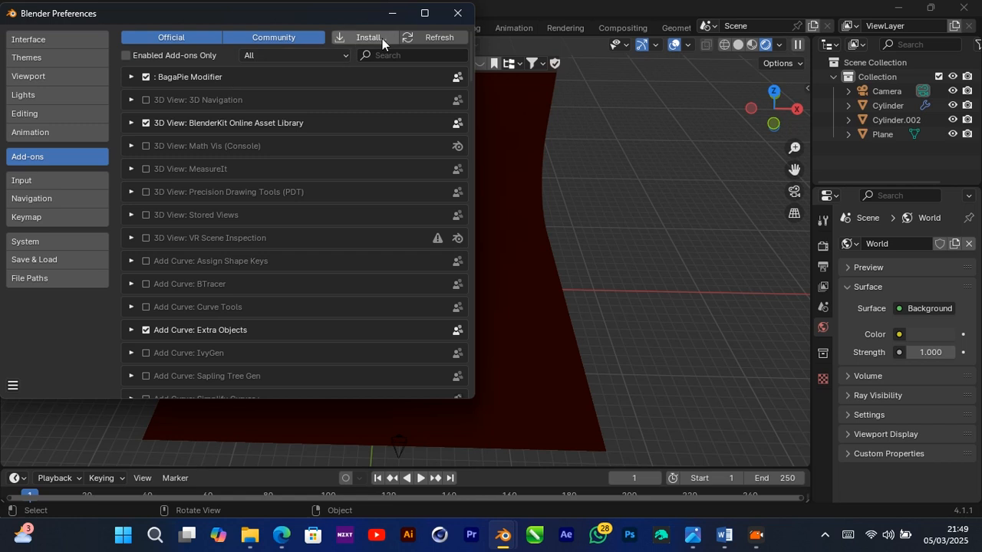
{"action": "left_click", "coordinate": [401, 56]}
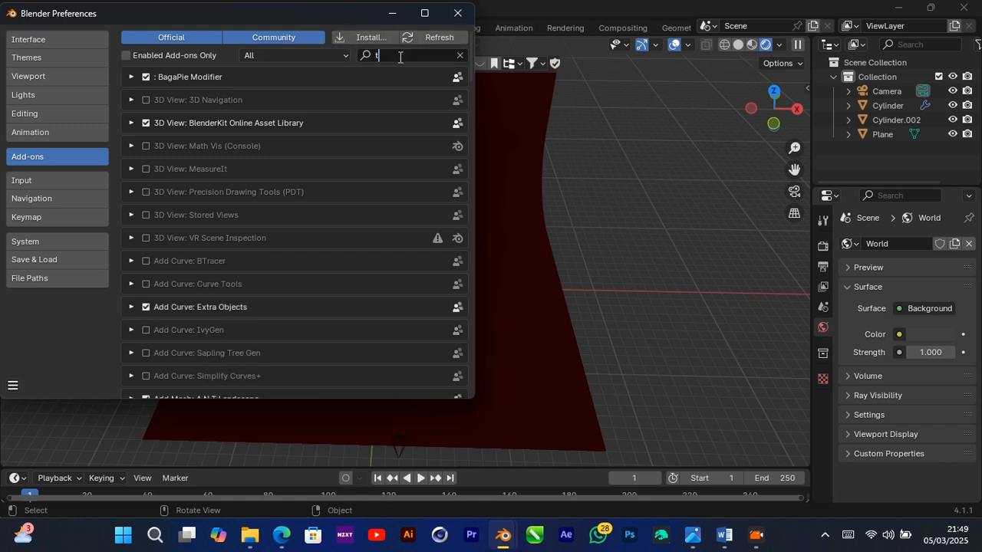
{"action": "type", "text": "tri"}
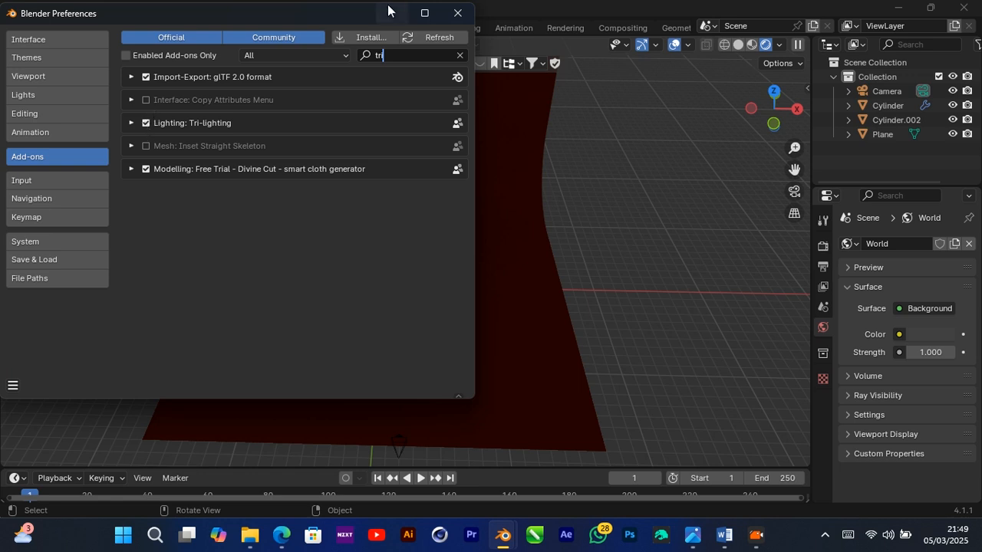
Close the preferences, select both cans and add a 3 Point Lights setup around them
{"action": "left_click", "coordinate": [457, 13]}
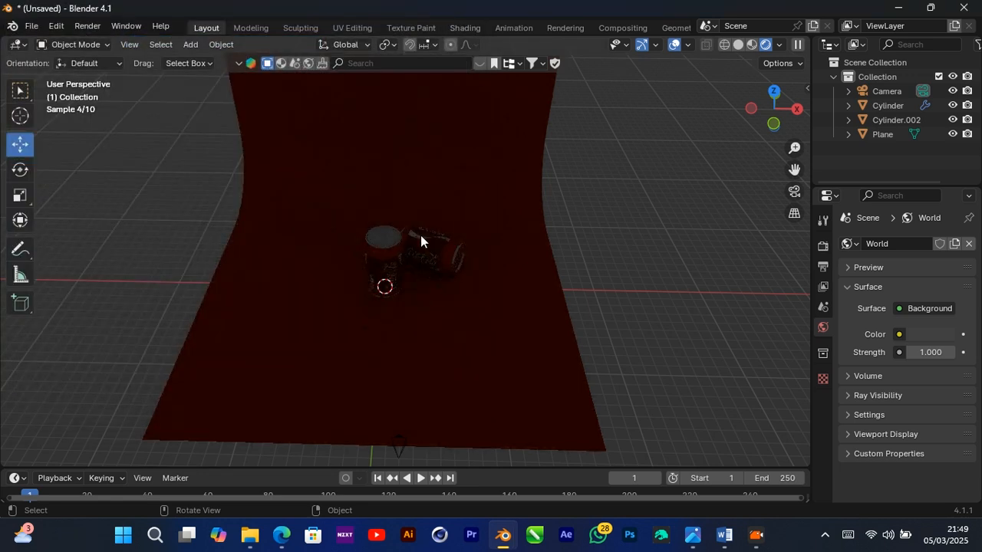
{"action": "left_click", "coordinate": [380, 259]}
{"action": "left_click", "coordinate": [448, 253], "text": "shift"}
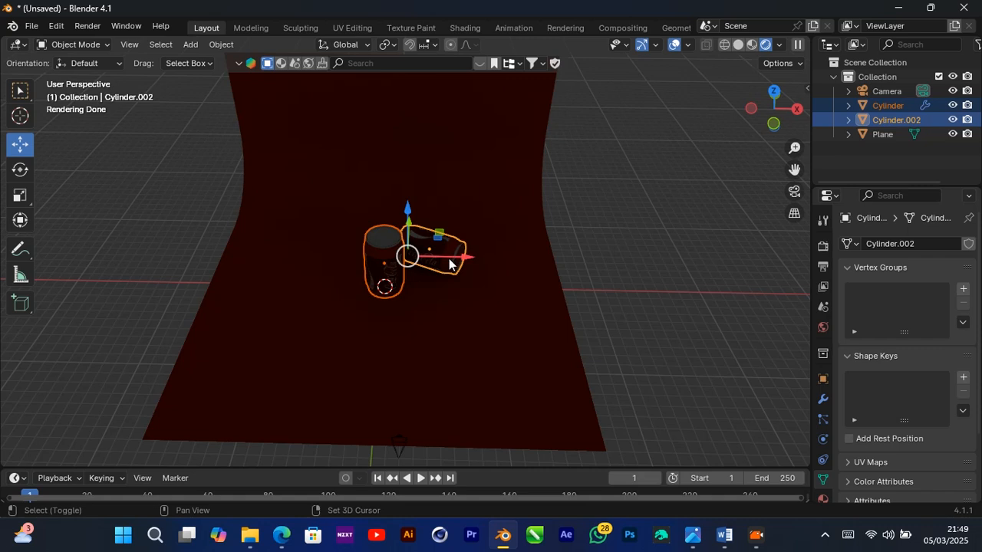
{"action": "key", "text": "shift+a"}
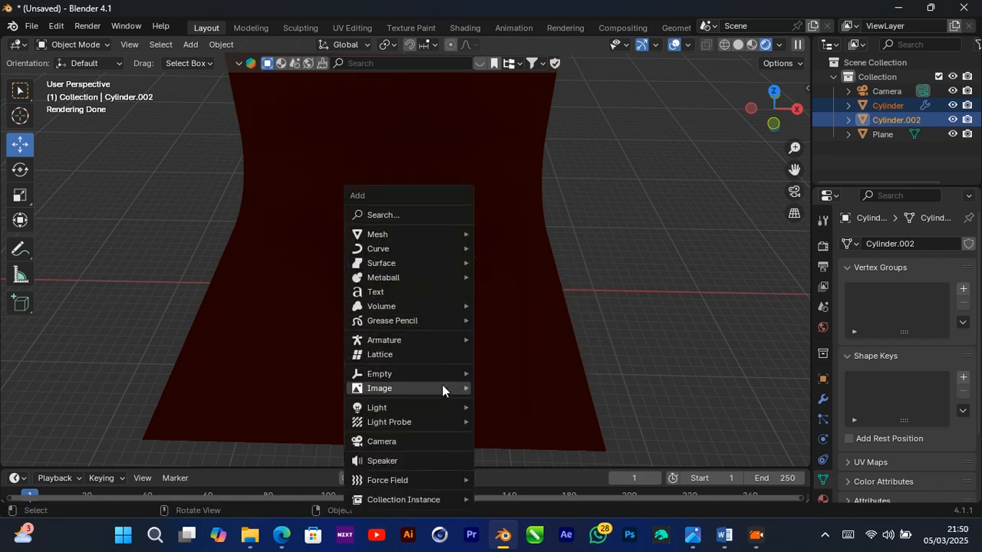
{"action": "mouse_move", "coordinate": [444, 407]}
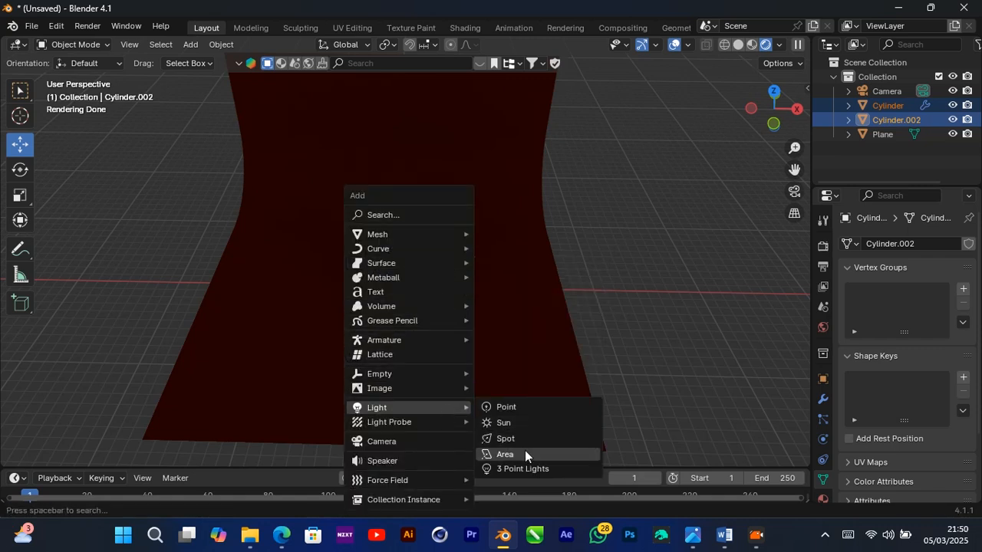
{"action": "left_click", "coordinate": [553, 467]}
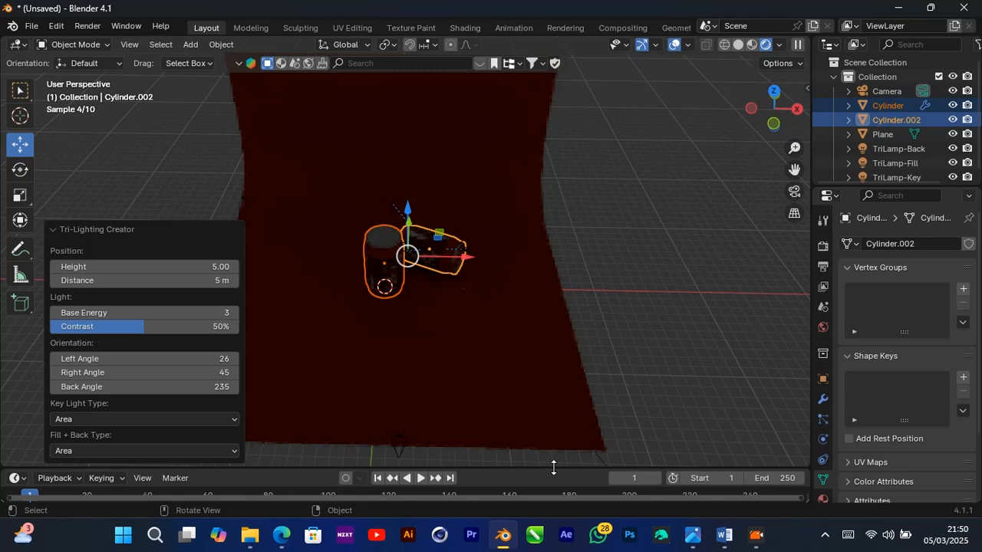
From the camera view, set the tri-lighting base energy to 434 and inspect the lit cans from another angle
{"action": "key", "text": "KP_0"}
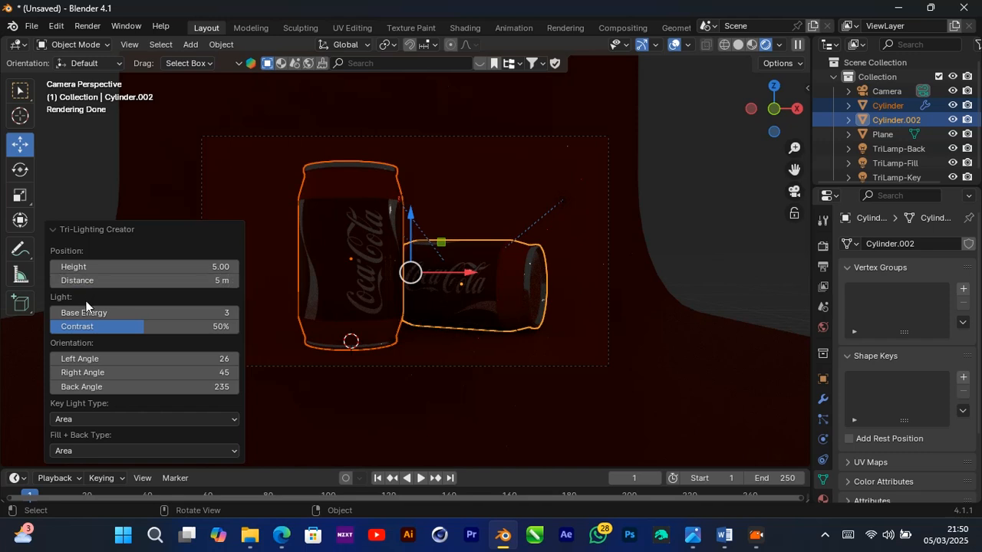
{"action": "left_click_drag", "start_coordinate": [138, 312], "coordinate": [209, 312]}
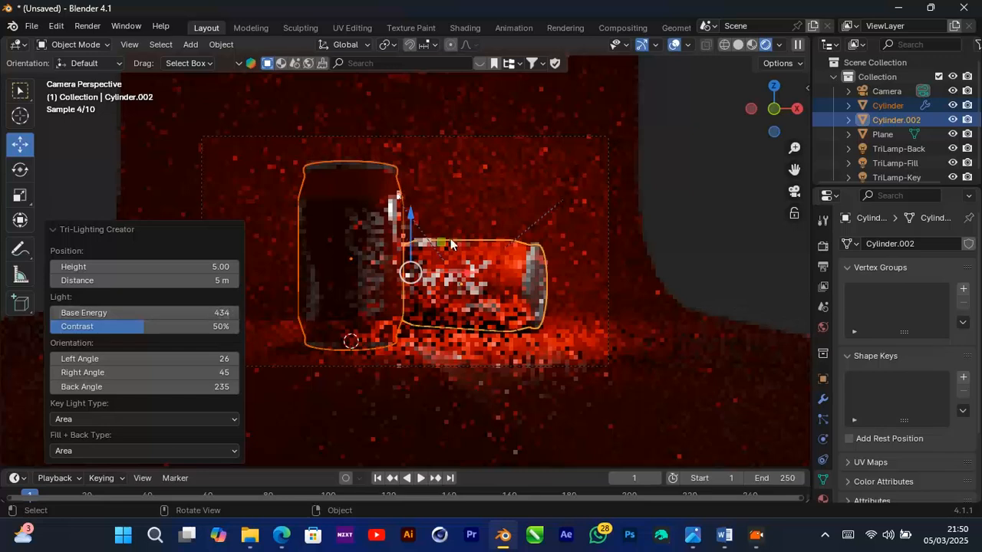
{"action": "middle_click_drag", "start_coordinate": [766, 146], "coordinate": [414, 274]}
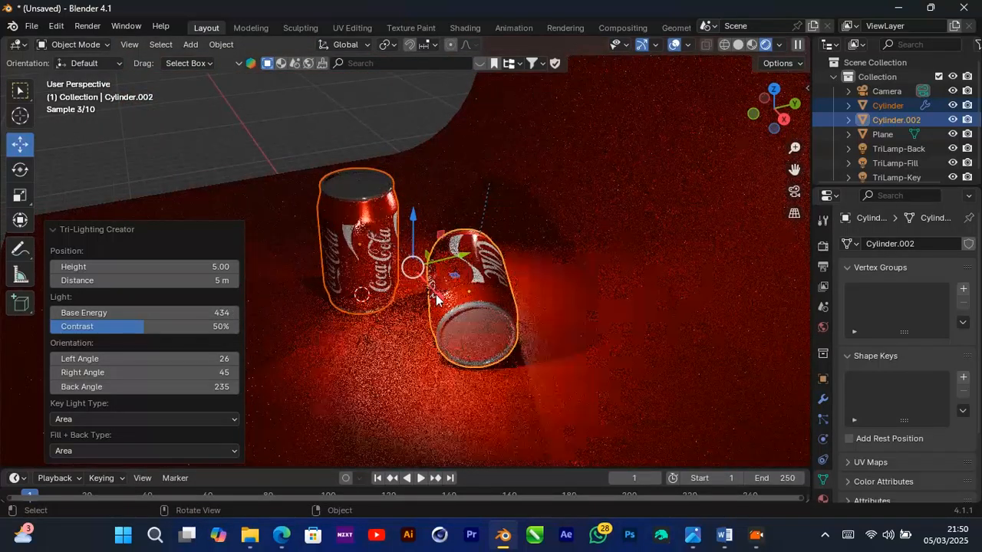
In material preview, enlarge the back light about 34.6 times and raise it about 6.24 m along Z
{"action": "left_click", "coordinate": [752, 45]}
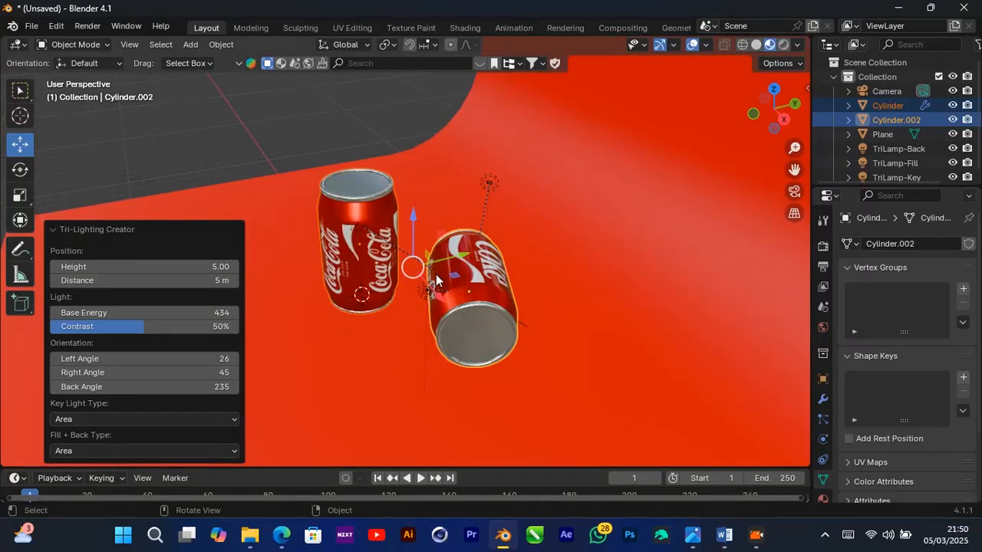
{"action": "middle_click_drag", "start_coordinate": [435, 280], "coordinate": [420, 203]}
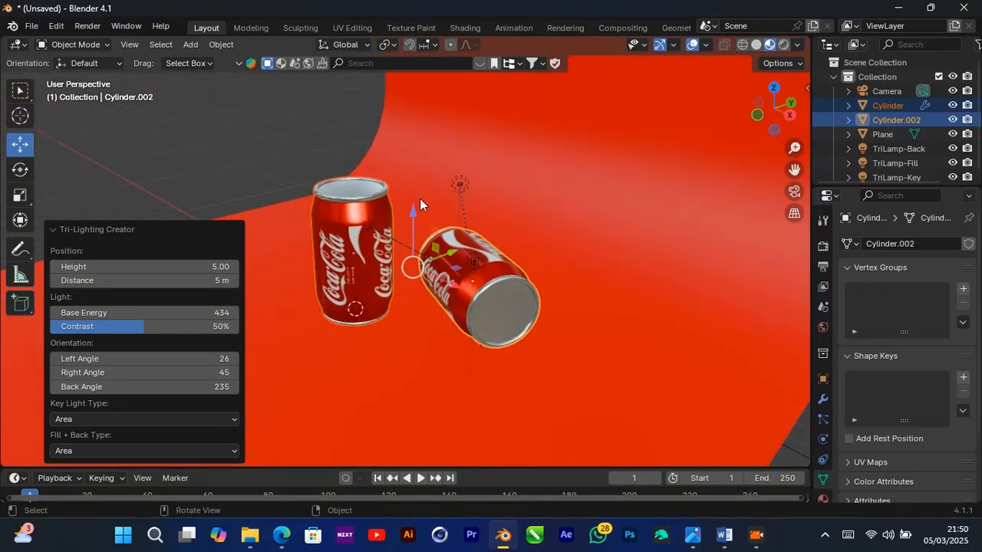
{"action": "left_click", "coordinate": [460, 185]}
{"action": "key", "text": "s"}
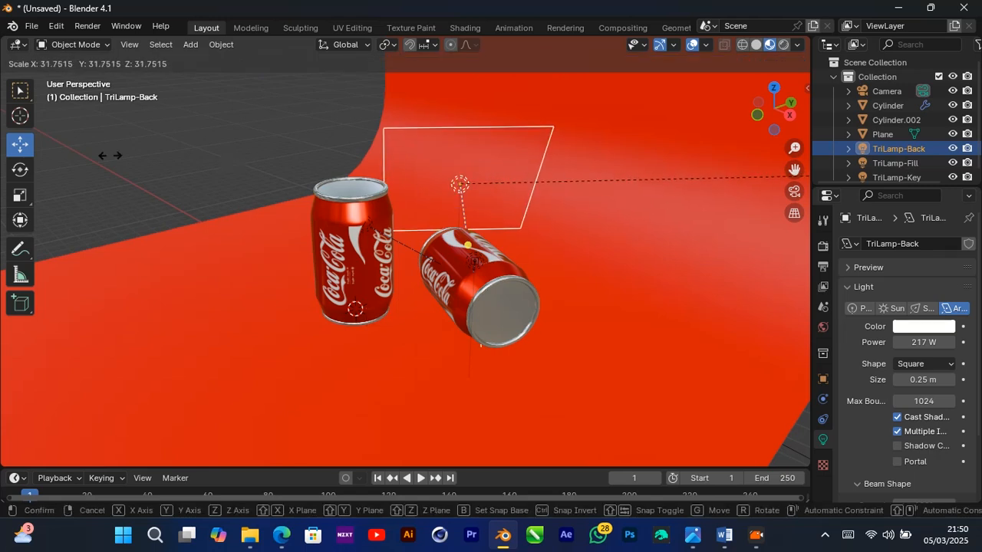
{"action": "left_click", "coordinate": [222, 161]}
{"action": "key", "text": "g"}
{"action": "key", "text": "z"}
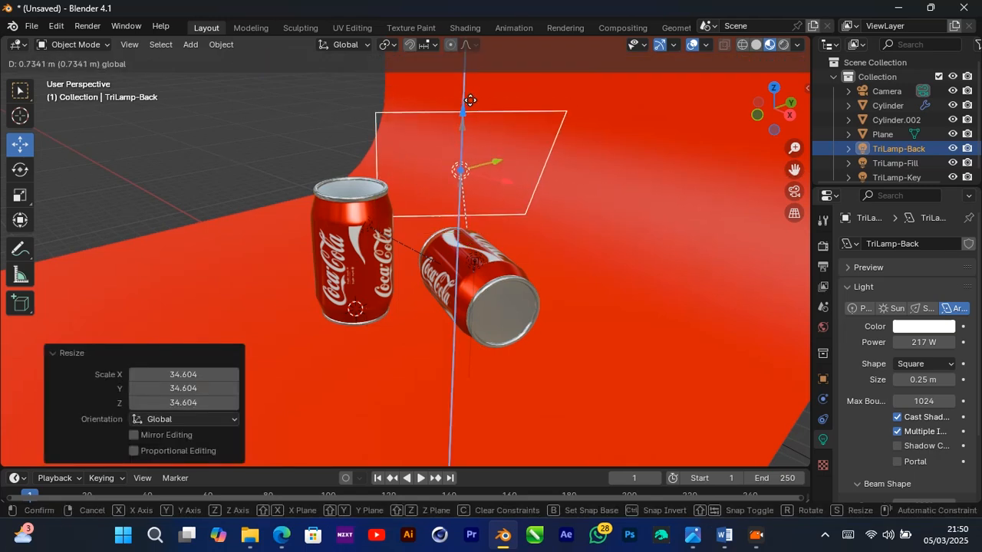
{"action": "left_click", "coordinate": [596, 442]}
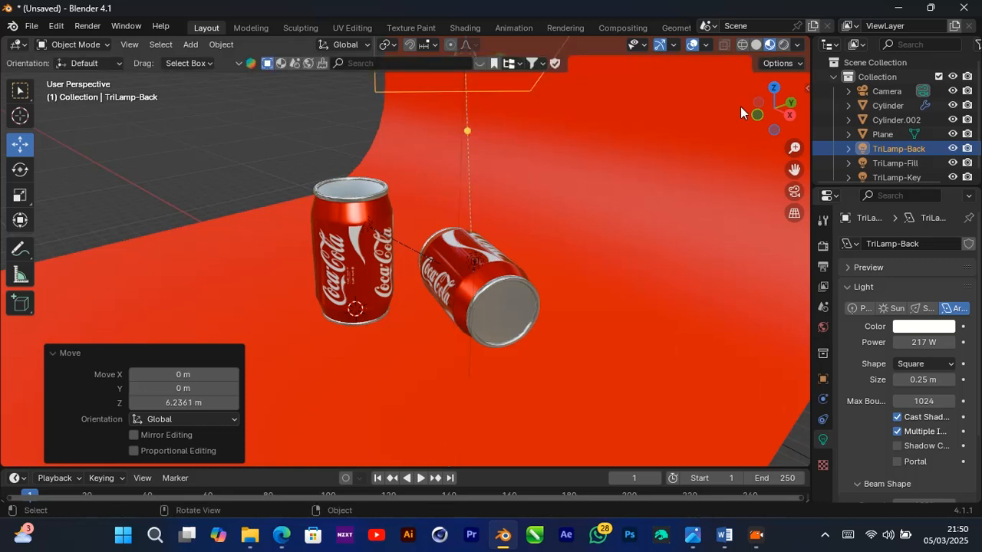
{"action": "left_click", "coordinate": [784, 126]}
{"action": "middle_click_drag", "start_coordinate": [784, 127], "coordinate": [411, 232]}
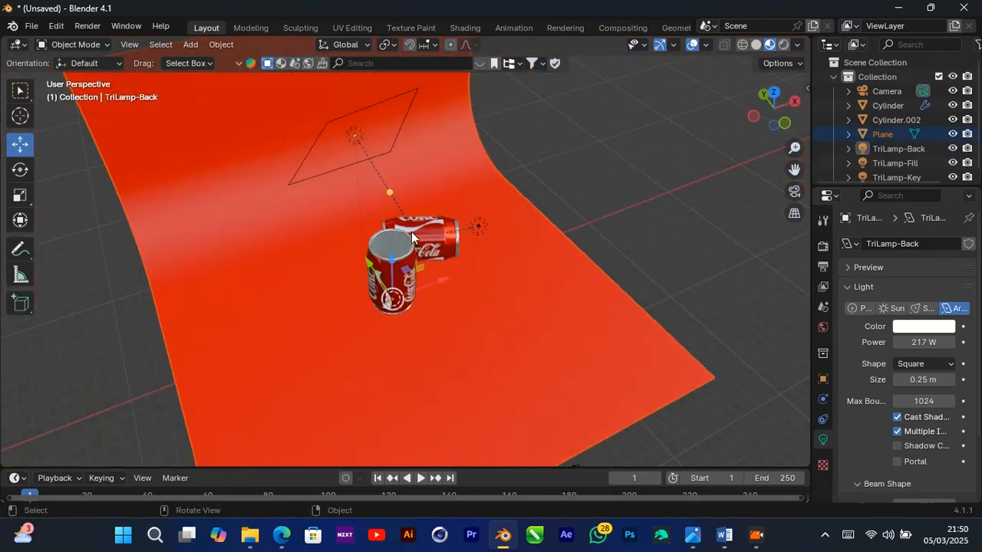
{"action": "key", "text": "g"}
{"action": "right_click", "coordinate": [338, 193]}
{"action": "left_click", "coordinate": [314, 176]}
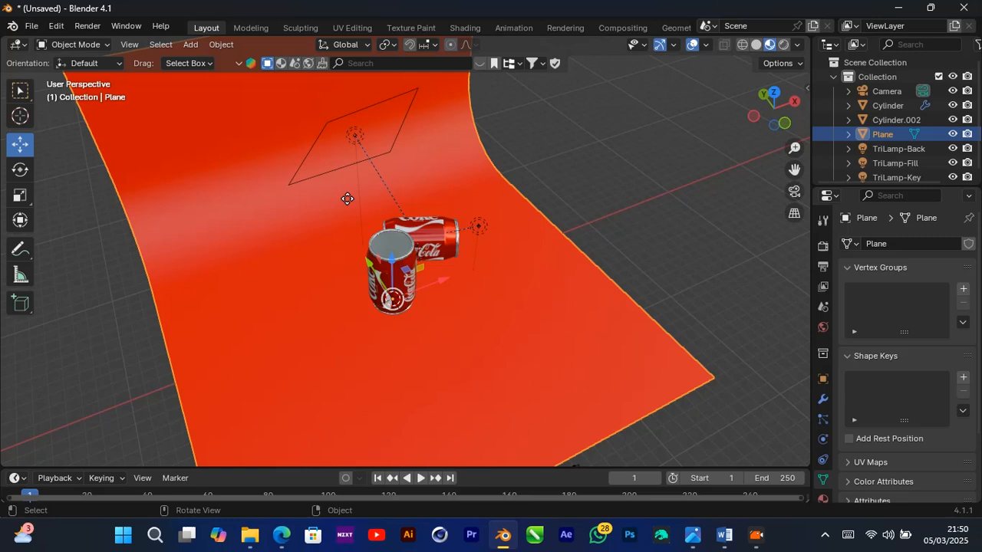
Move the back light about -12.1 m along X, 3.25 m along Y and -2.7 m along Z
{"action": "left_click", "coordinate": [319, 131]}
{"action": "key", "text": "g"}
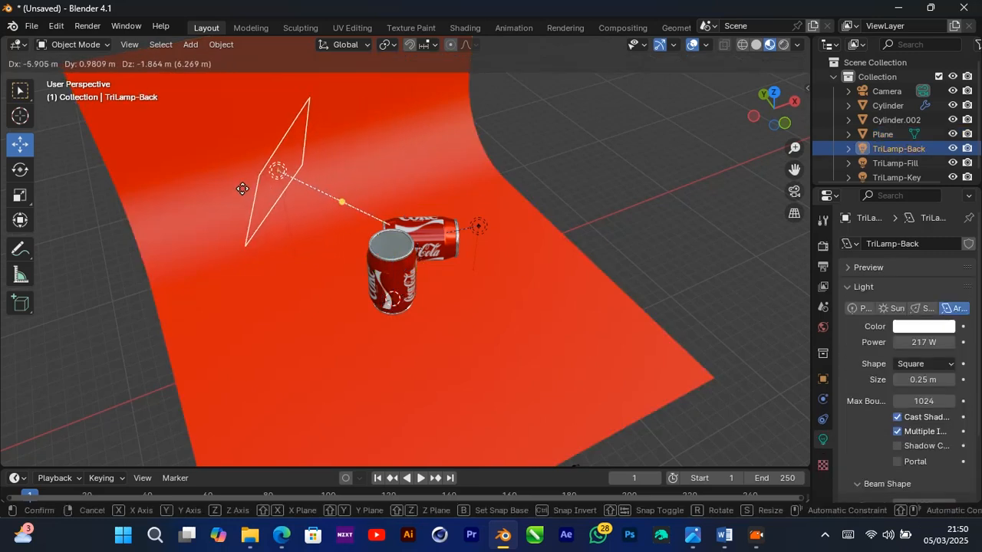
{"action": "left_click", "coordinate": [184, 205]}
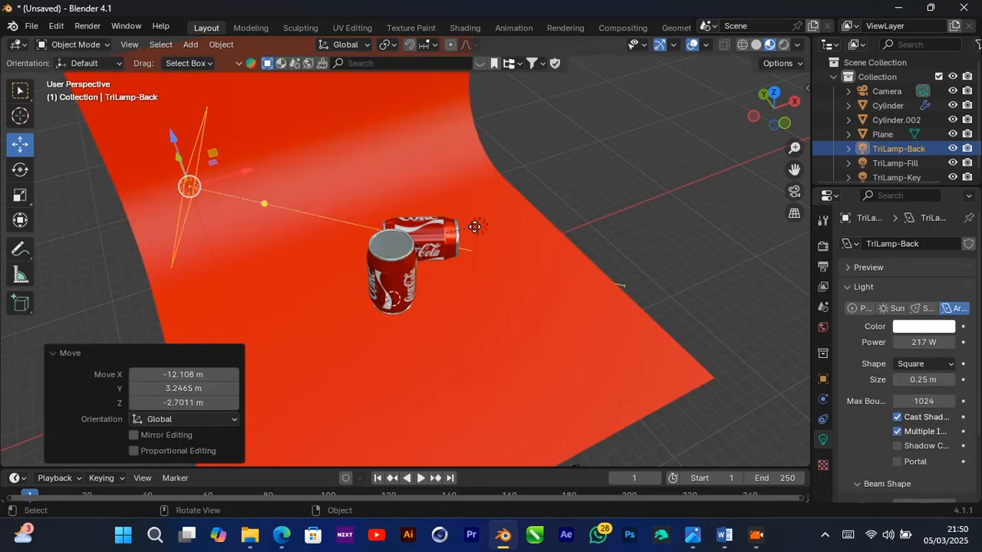
Enlarge the fill light about 38.6 times and move it about 1.19 m in X, 0.36 m in Y and 0.88 m in Z
{"action": "left_click", "coordinate": [477, 226]}
{"action": "key", "text": "s"}
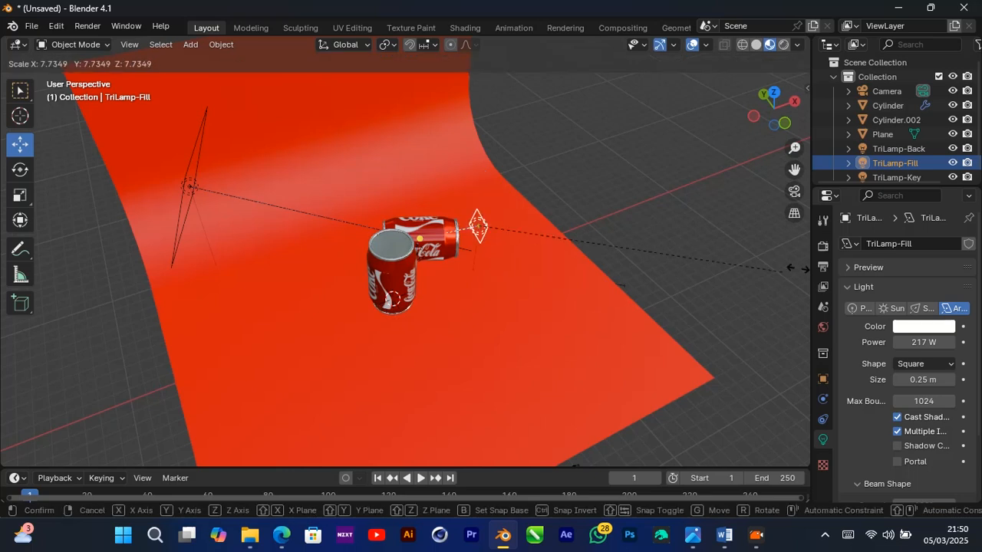
{"action": "left_click", "coordinate": [399, 281]}
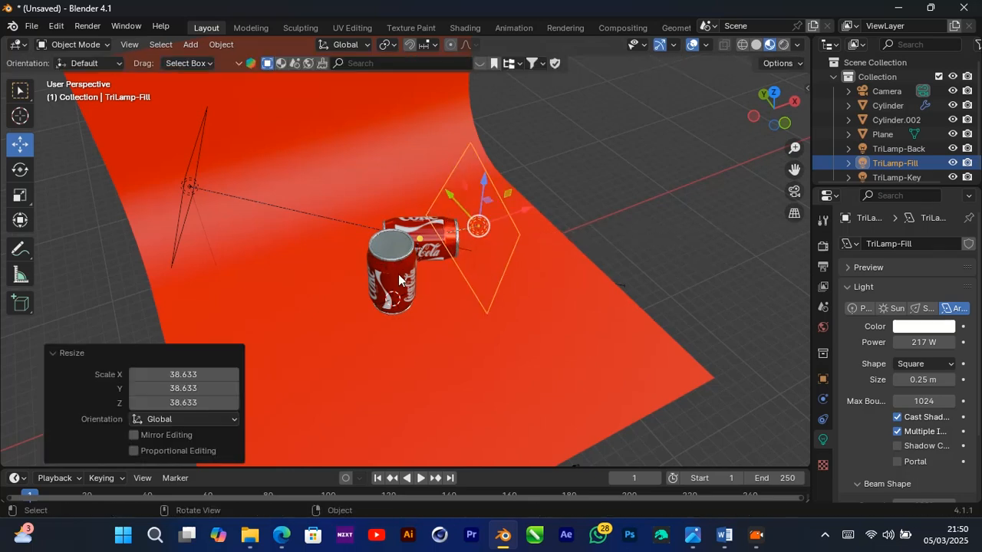
{"action": "key", "text": "g"}
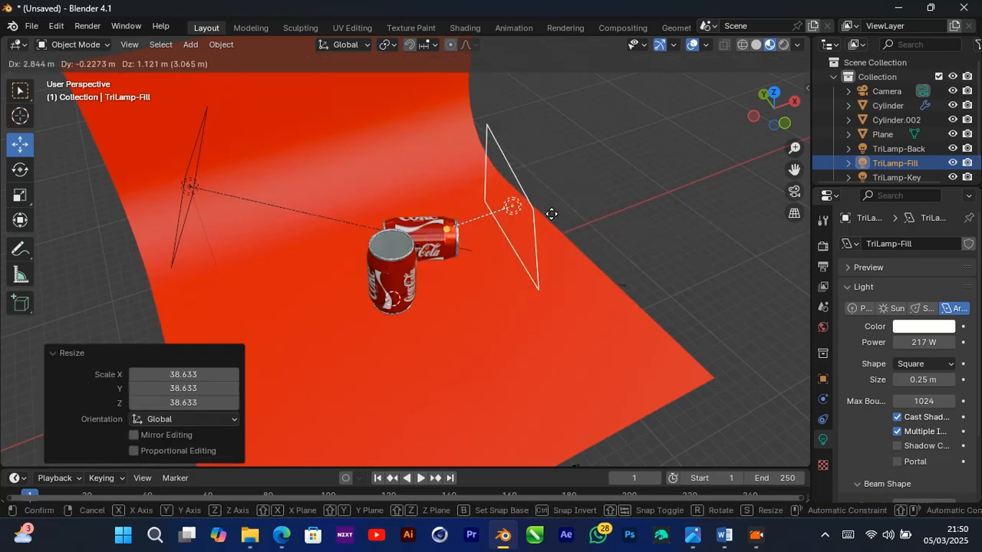
{"action": "left_click", "coordinate": [533, 215]}
Move the fill light about -6.8 m in X, -9.1 m in Y and 3.9 m in Z, then enlarge it about 1.6 times
{"action": "left_click_drag", "start_coordinate": [797, 105], "coordinate": [576, 122]}
{"action": "key", "text": "g"}
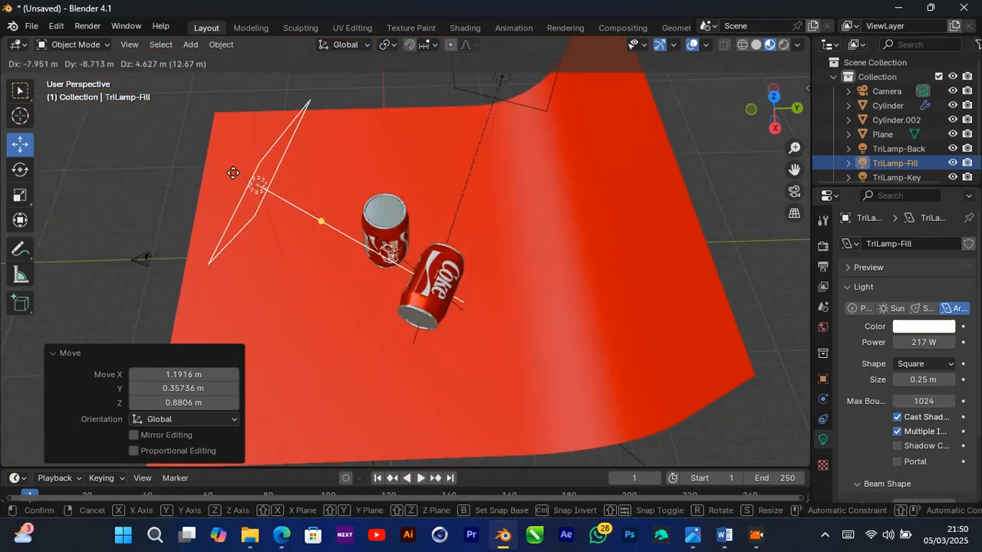
{"action": "left_click", "coordinate": [276, 190]}
{"action": "key", "text": "s"}
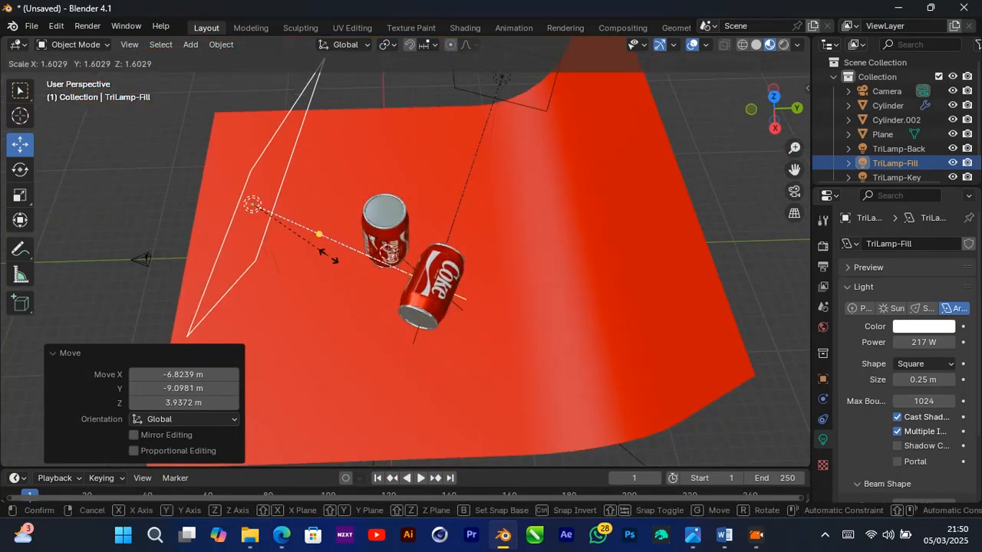
{"action": "left_click", "coordinate": [325, 249]}
Select the key light near the standing can and enlarge it about 47.4 times
{"action": "left_click", "coordinate": [462, 312]}
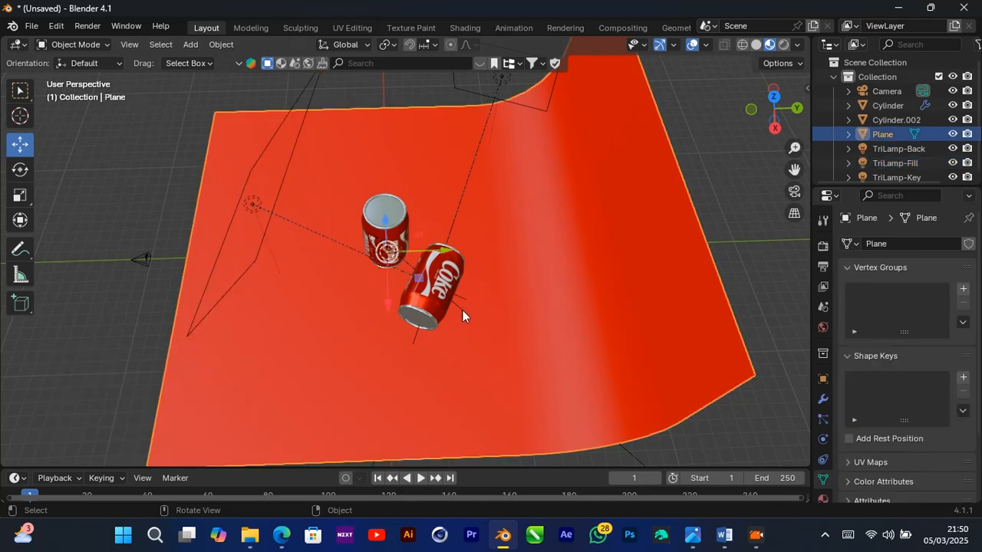
{"action": "left_click", "coordinate": [393, 254]}
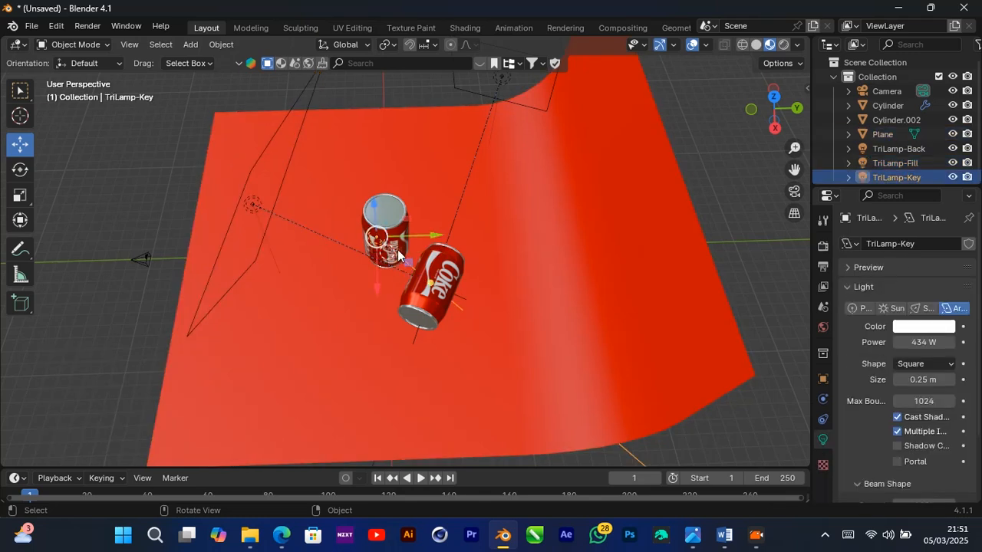
{"action": "key", "text": "s"}
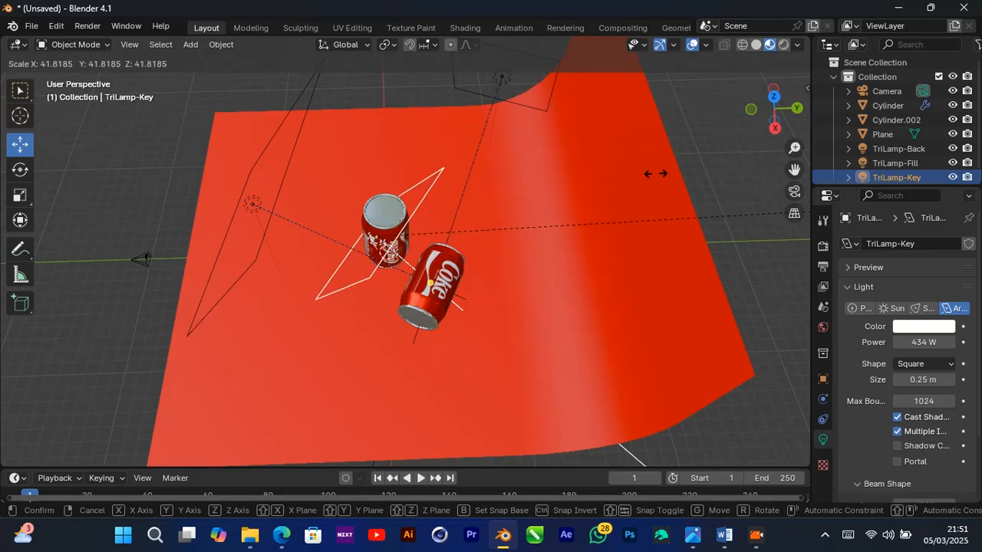
{"action": "left_click", "coordinate": [798, 201]}
Raise the key light above the cans by about 8.35 m, then shift it about -2.66 m X, -1.35 m Y and 2.25 m Z
{"action": "left_click_drag", "start_coordinate": [775, 107], "coordinate": [0, 184]}
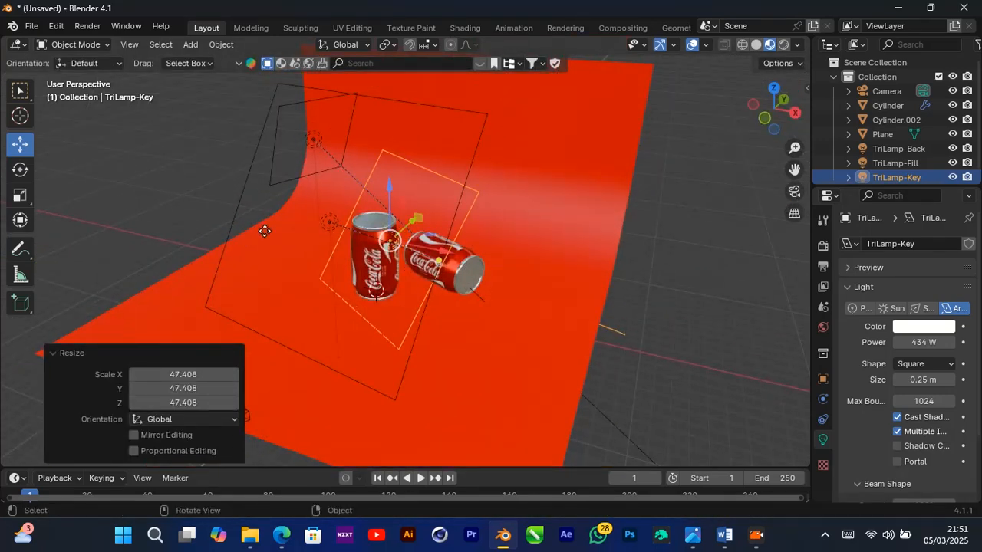
{"action": "key", "text": "g"}
{"action": "left_click", "coordinate": [742, 129]}
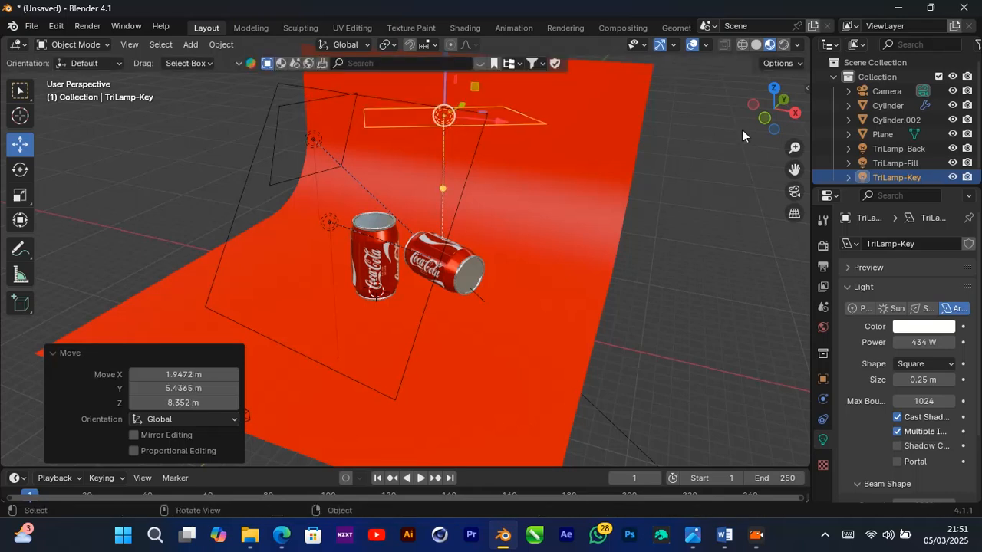
{"action": "left_click_drag", "start_coordinate": [770, 96], "coordinate": [675, 115]}
{"action": "key", "text": "g"}
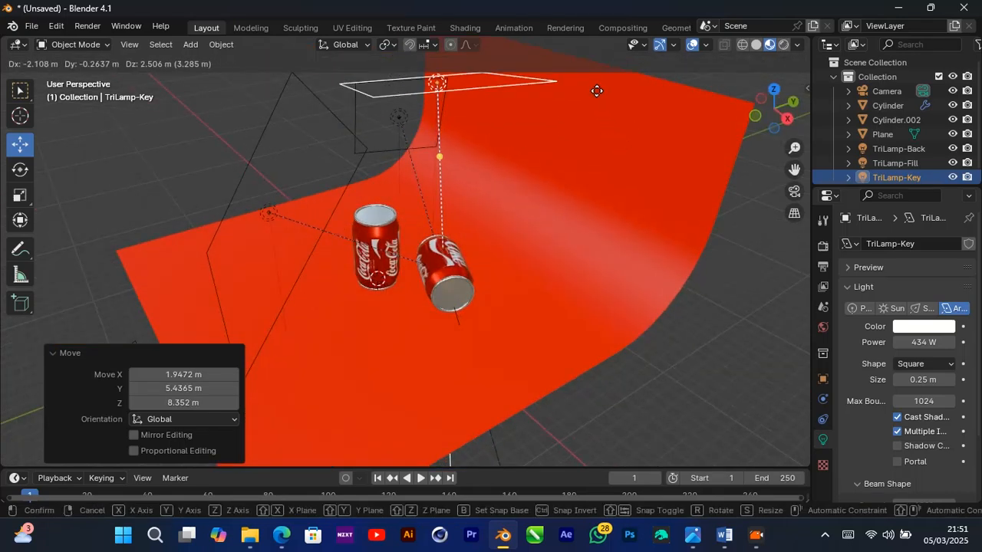
{"action": "left_click", "coordinate": [586, 106]}
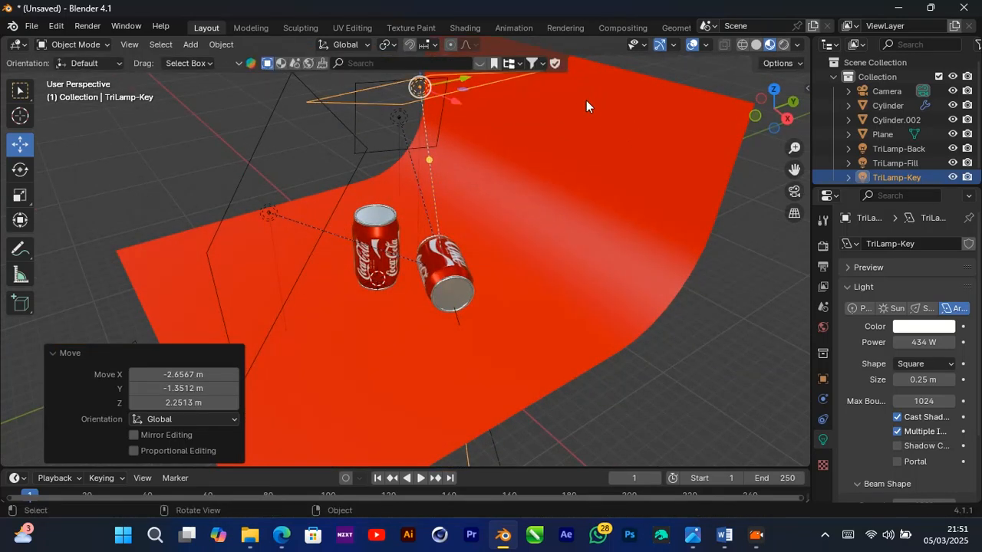
Switch to the rendered camera view and set the key light's power to 600 W
{"action": "left_click", "coordinate": [782, 45]}
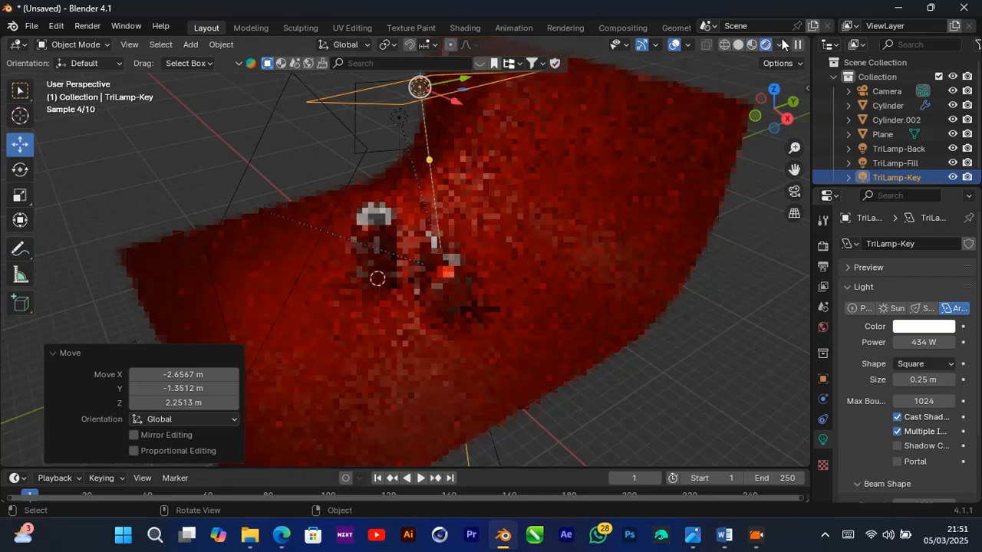
{"action": "left_click", "coordinate": [792, 190]}
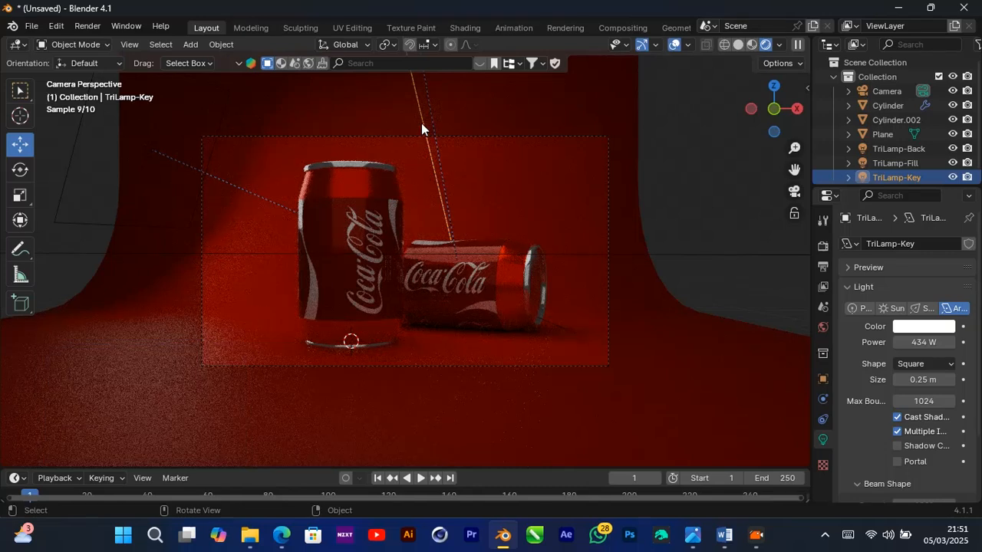
{"action": "left_click", "coordinate": [924, 341]}
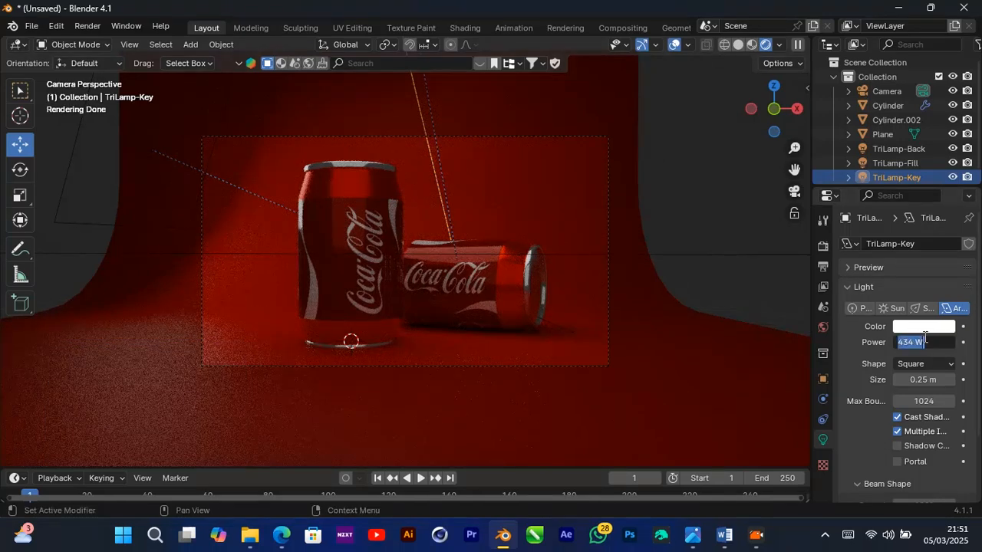
{"action": "key", "text": "Return"}
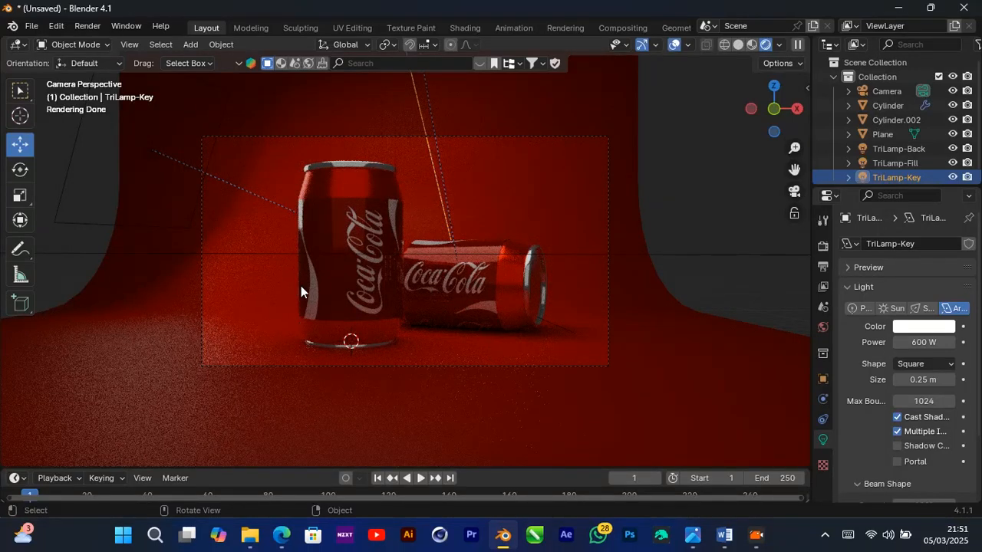
Select the back light beside the standing can and set its power to 1000 W
{"action": "left_click", "coordinate": [171, 220]}
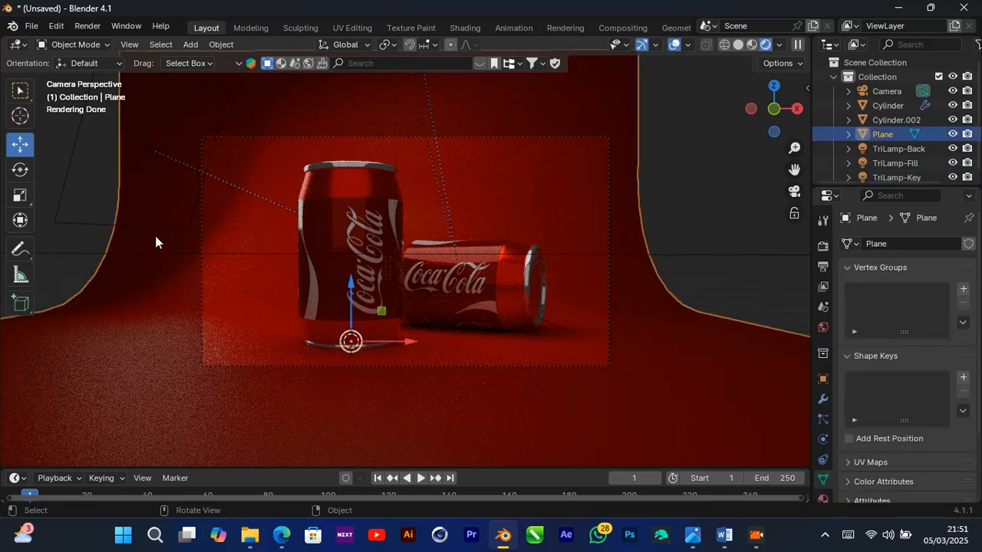
{"action": "left_click", "coordinate": [168, 227]}
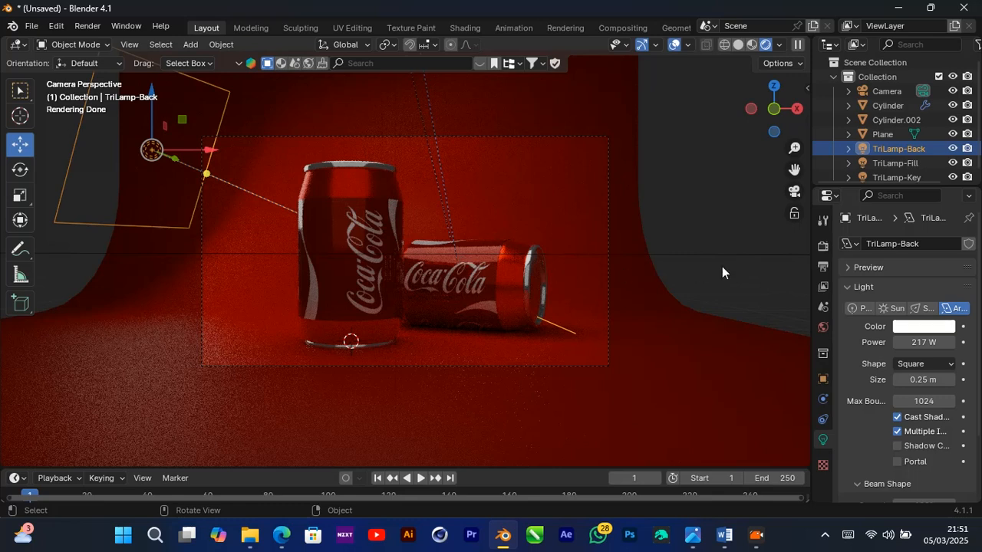
{"action": "left_click", "coordinate": [913, 342]}
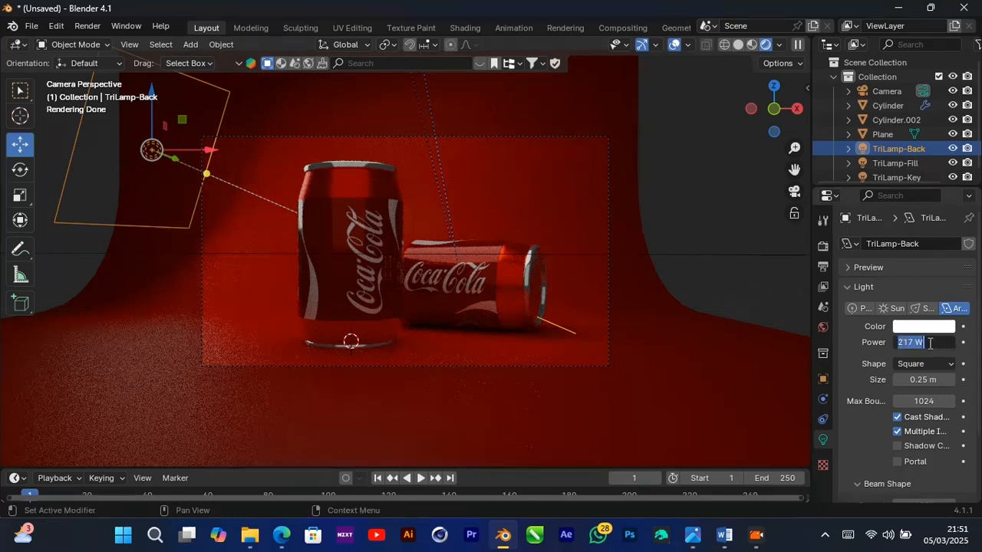
{"action": "type", "text": "1000"}
{"action": "key", "text": "Return"}
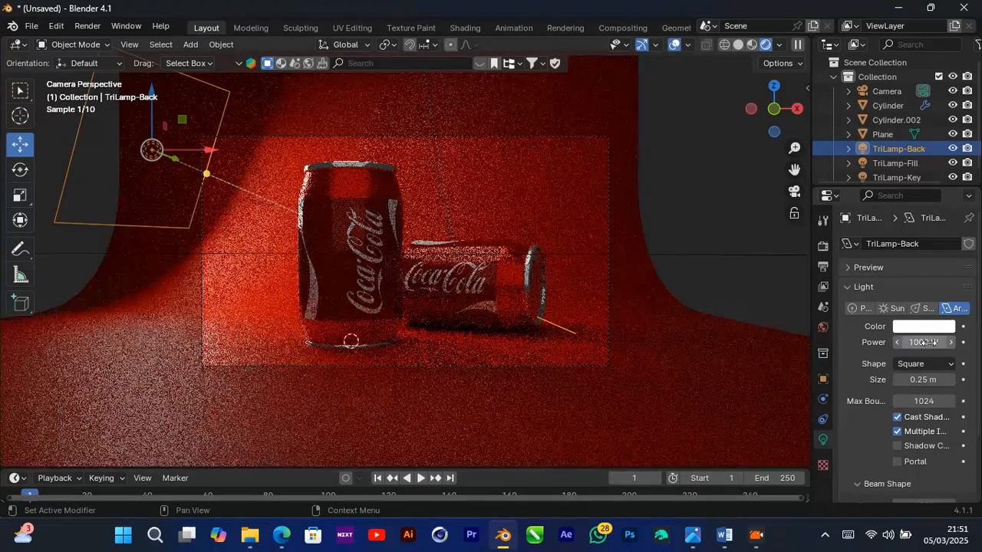
Enlarge the back light about 1.73 times and move it about -4.22 m X, -0.04 m Y and -2.19 m Z
{"action": "key", "text": "s"}
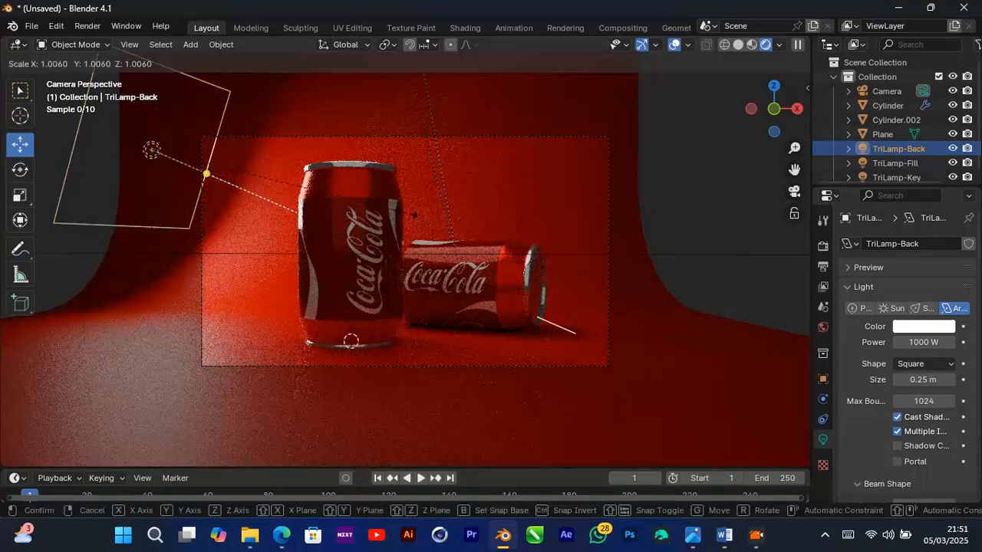
{"action": "left_click", "coordinate": [598, 223]}
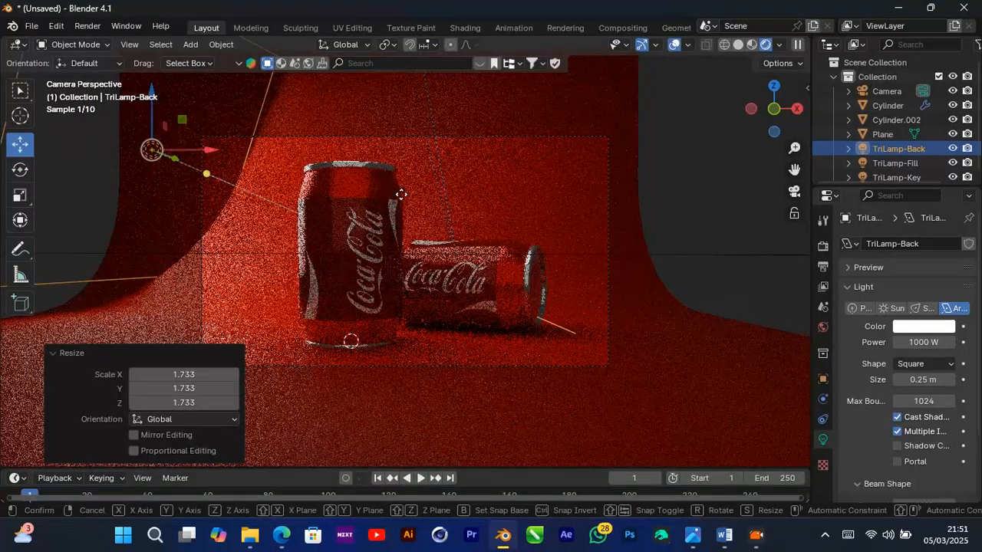
{"action": "key", "text": "g"}
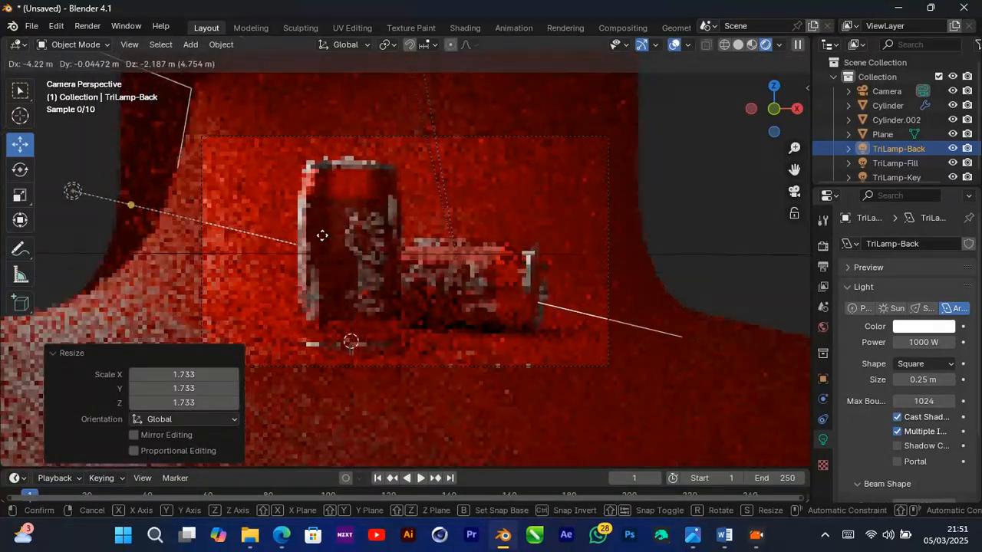
{"action": "left_click", "coordinate": [323, 227]}
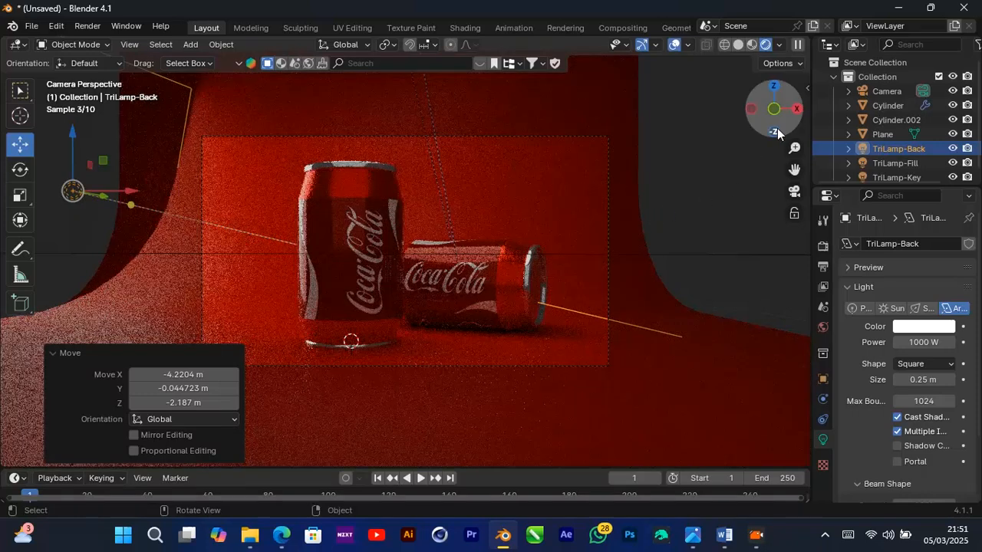
Set the fill light's power to 500 W and move it about -2.1 m X, -0.03 m Y and -1.52 m Z
{"action": "left_click", "coordinate": [697, 255]}
{"action": "left_click", "coordinate": [947, 345]}
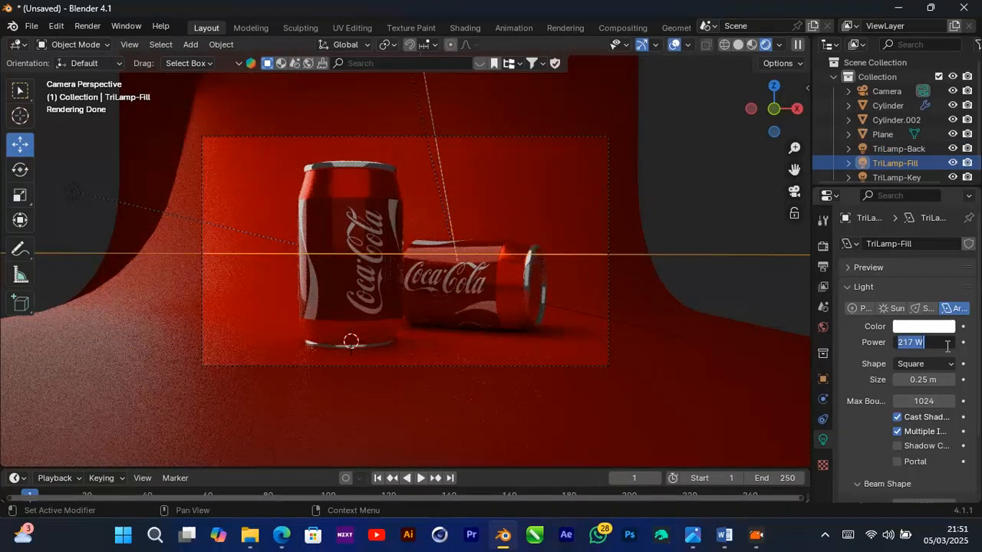
{"action": "type", "text": "500"}
{"action": "key", "text": "Return"}
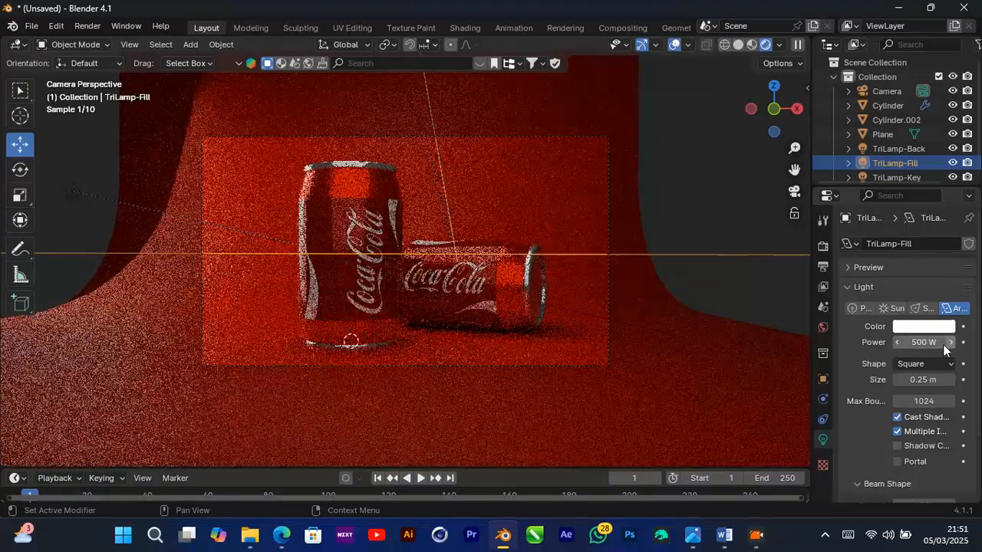
{"action": "key", "text": "g"}
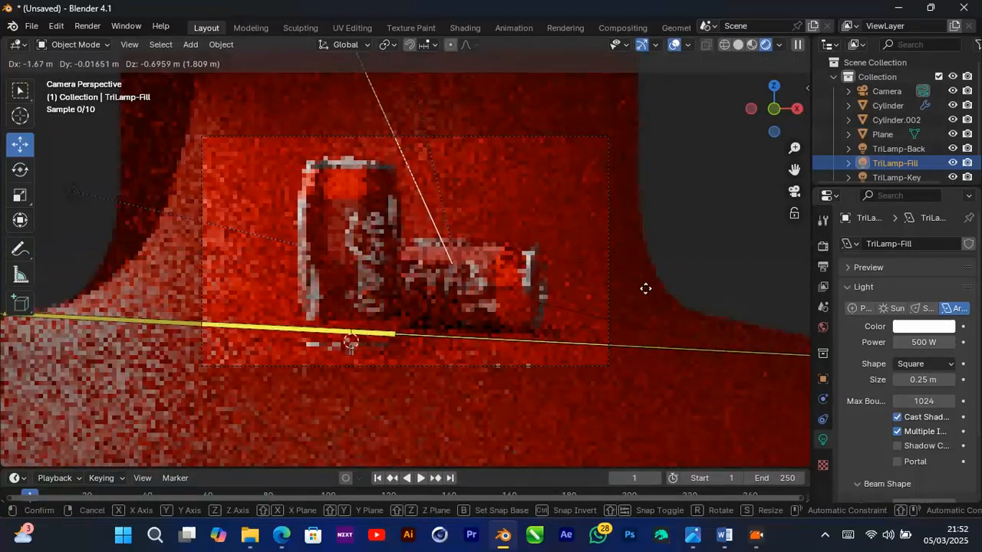
{"action": "left_click", "coordinate": [623, 326]}
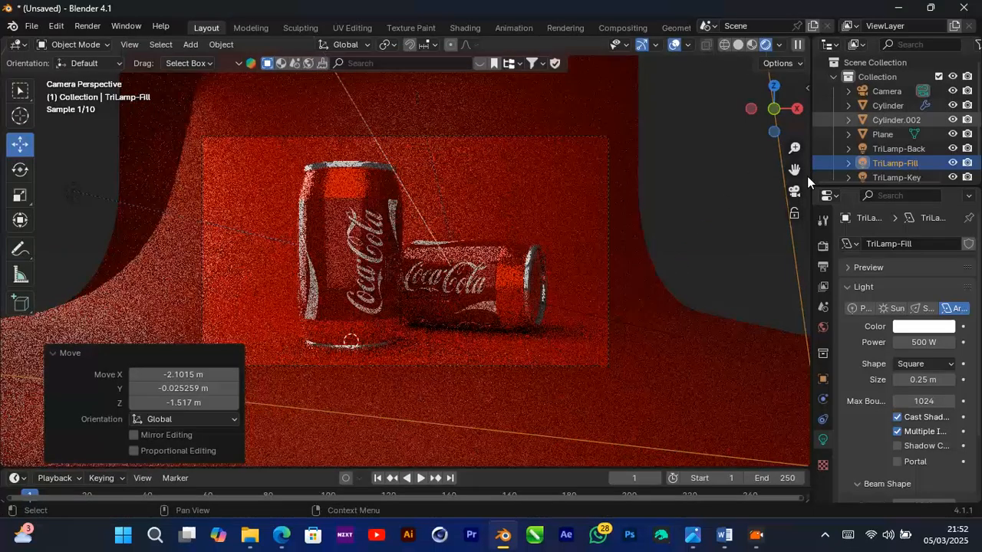
Shift the fill light about -0.68 m X, -0.99 m Y, 0.93 m Z, then 4.8 m X, -3.29 m Y, 0.93 m Z
{"action": "left_click_drag", "start_coordinate": [768, 95], "coordinate": [607, 199]}
{"action": "key", "text": "g"}
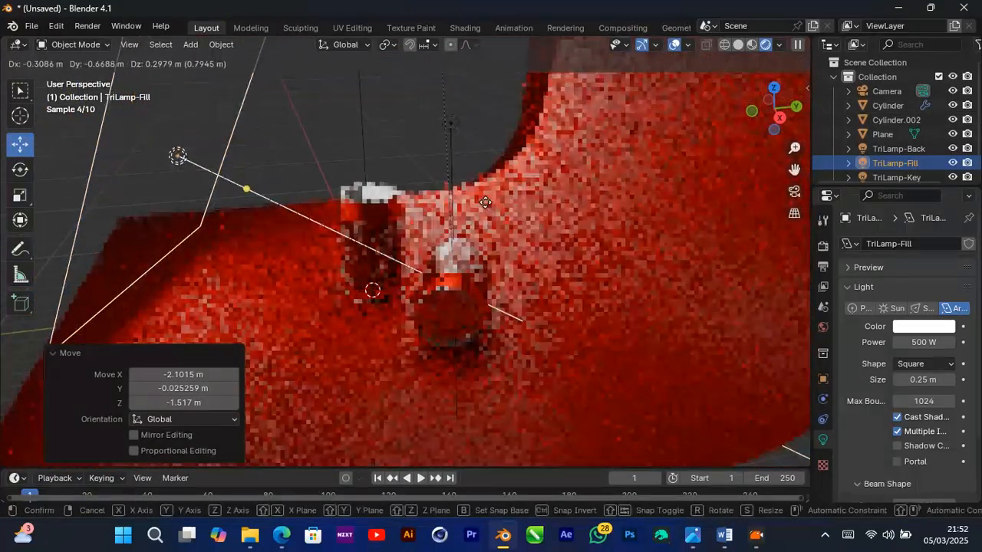
{"action": "left_click", "coordinate": [497, 192]}
{"action": "scroll", "coordinate": [503, 201], "scroll_direction": "down", "scroll_amount": 8}
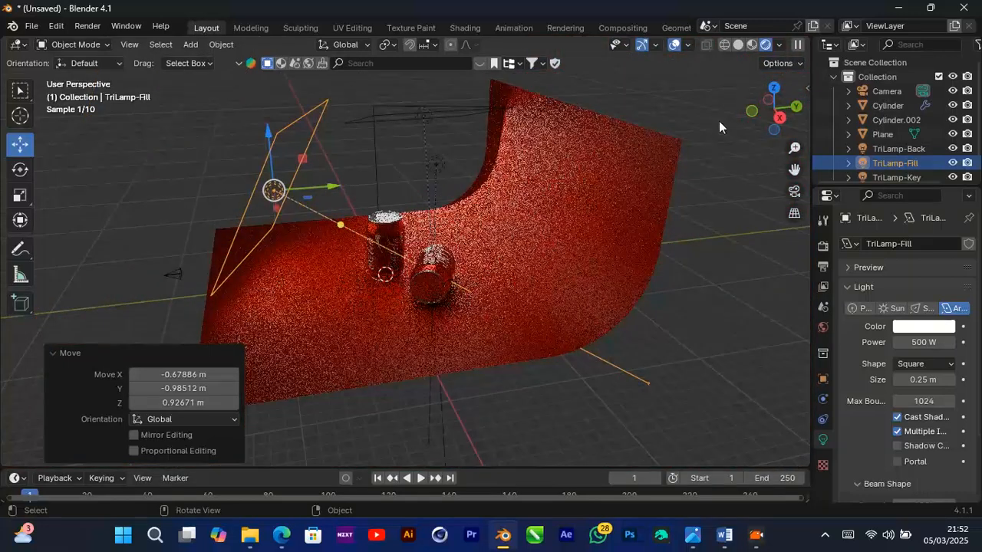
{"action": "left_click_drag", "start_coordinate": [790, 107], "coordinate": [569, 125]}
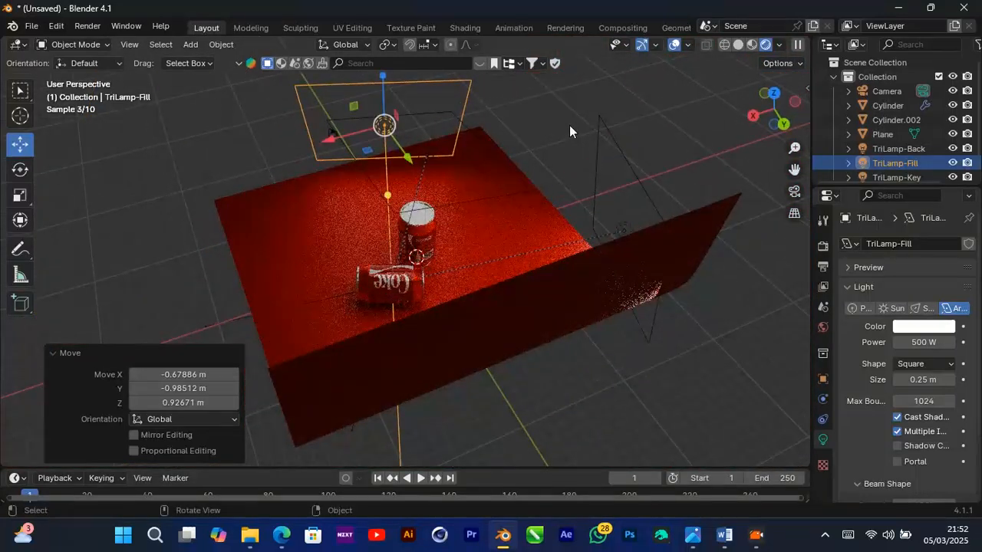
{"action": "key", "text": "g"}
{"action": "left_click", "coordinate": [506, 111]}
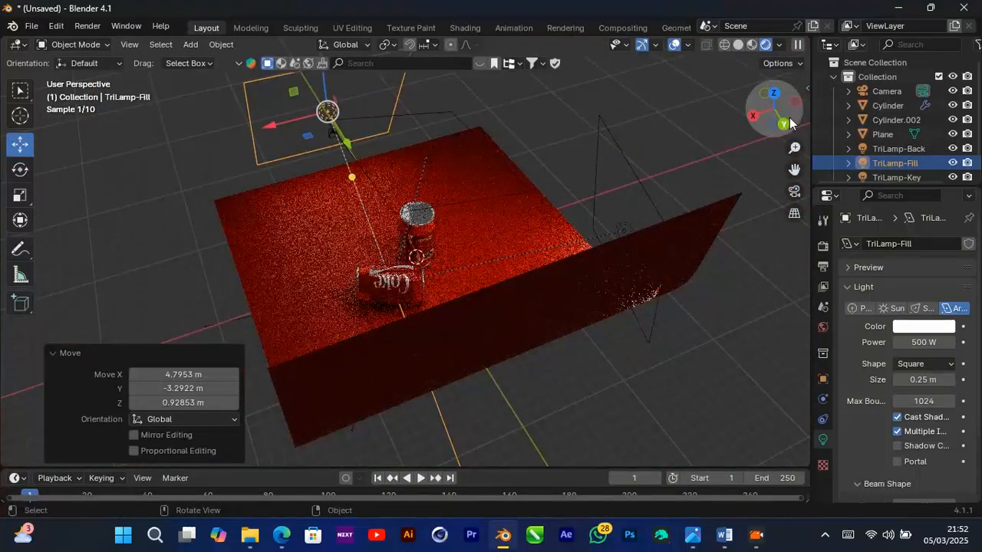
Select the back light and move it about 0.61 m X, 1.07 m Y and 0.14 m Z
{"action": "left_click_drag", "start_coordinate": [776, 108], "coordinate": [776, 135]}
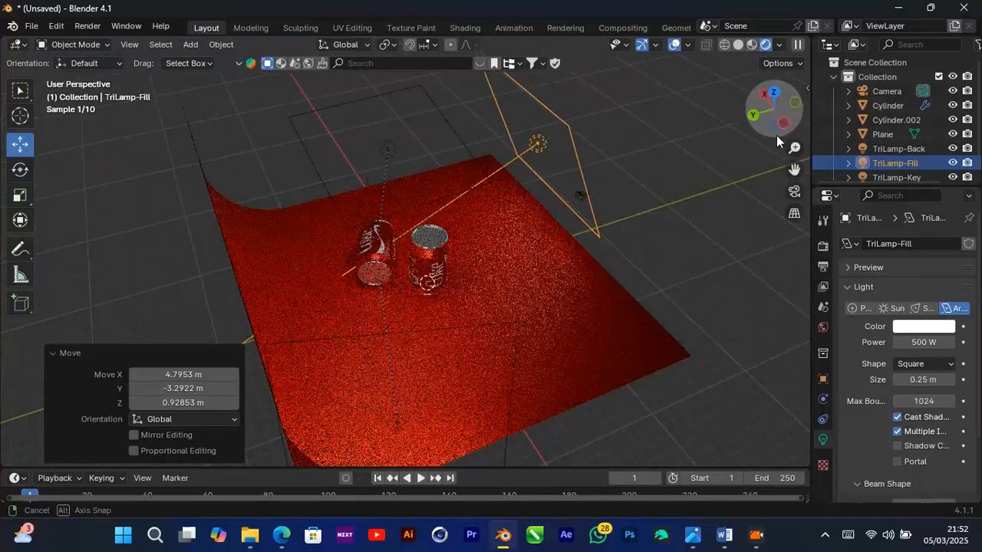
{"action": "left_click", "coordinate": [512, 385]}
{"action": "key", "text": "g"}
{"action": "left_click", "coordinate": [493, 383]}
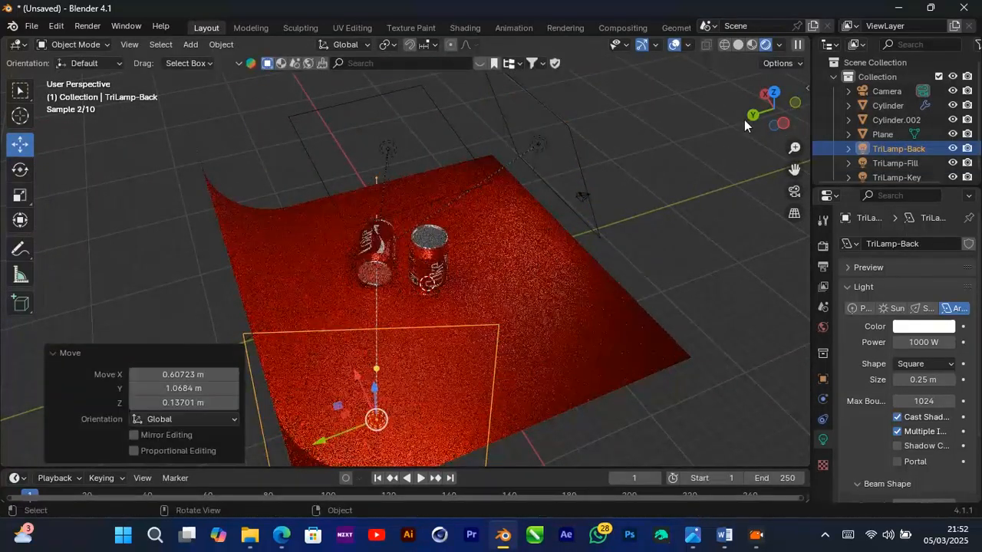
Select the key light above the cans and enlarge it about 1.95 times
{"action": "left_click_drag", "start_coordinate": [760, 115], "coordinate": [825, 123]}
{"action": "left_click", "coordinate": [418, 190]}
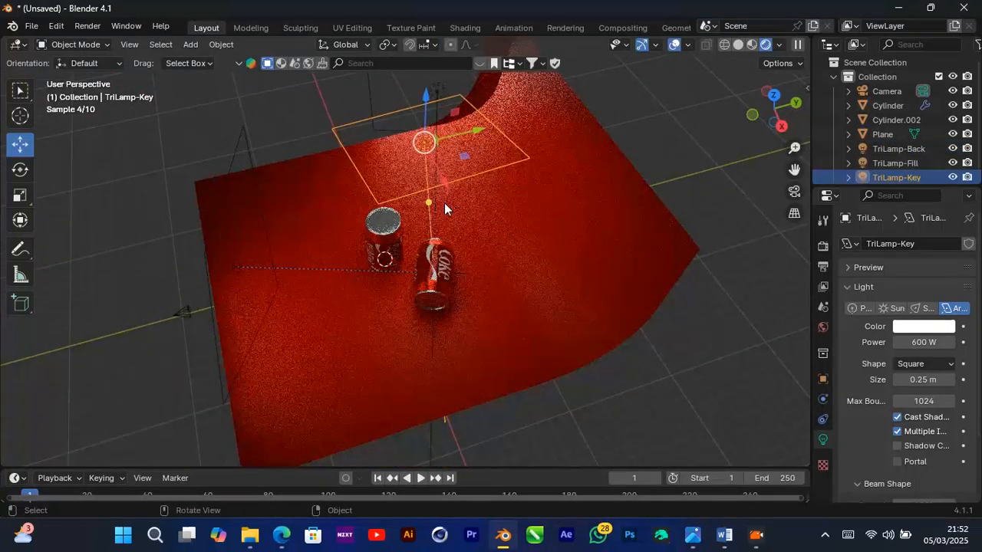
{"action": "key", "text": "s"}
{"action": "left_click", "coordinate": [523, 279]}
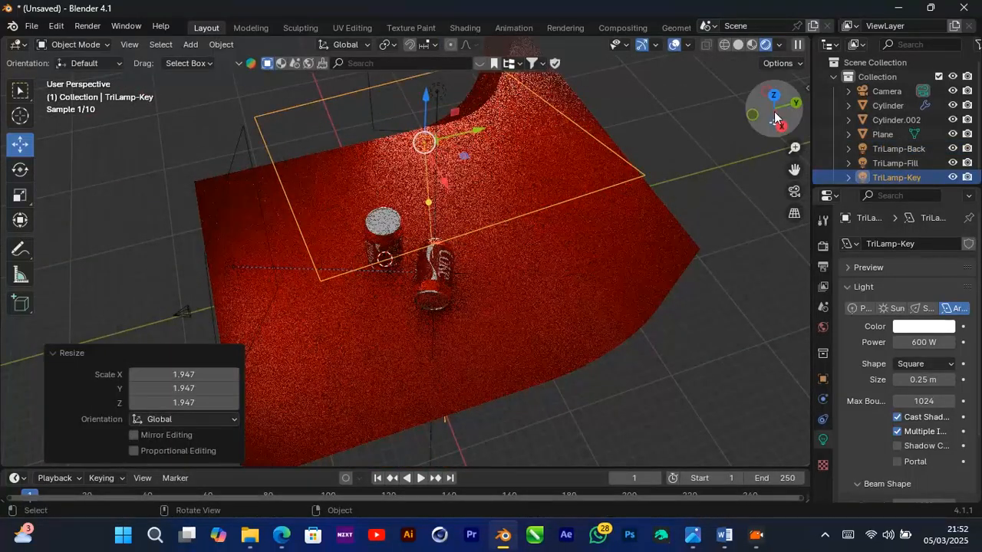
Move the key light about 2.55 m X, 0.37 m Y and -1.03 m Z, then return to the camera view
{"action": "left_click_drag", "start_coordinate": [775, 116], "coordinate": [751, 117]}
{"action": "key", "text": "g"}
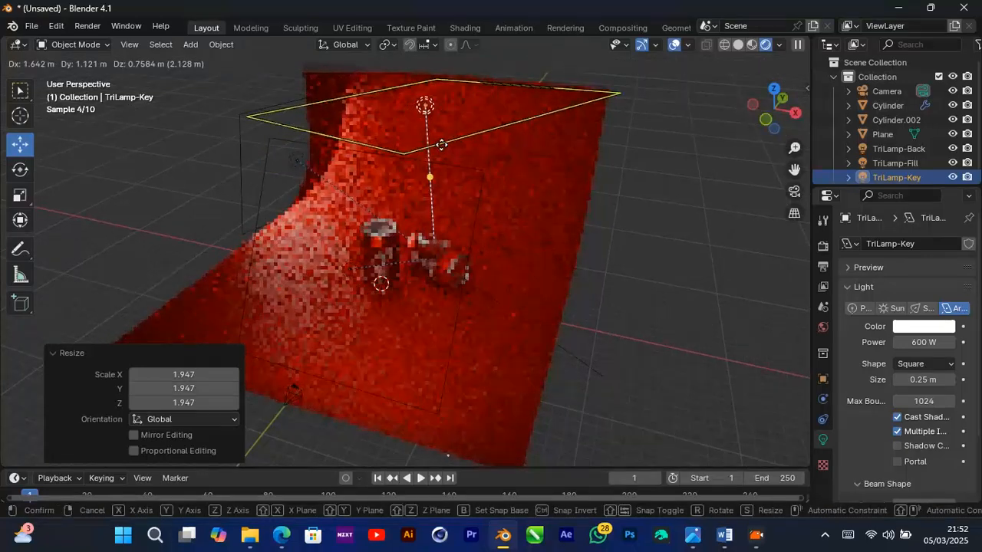
{"action": "left_click", "coordinate": [445, 166]}
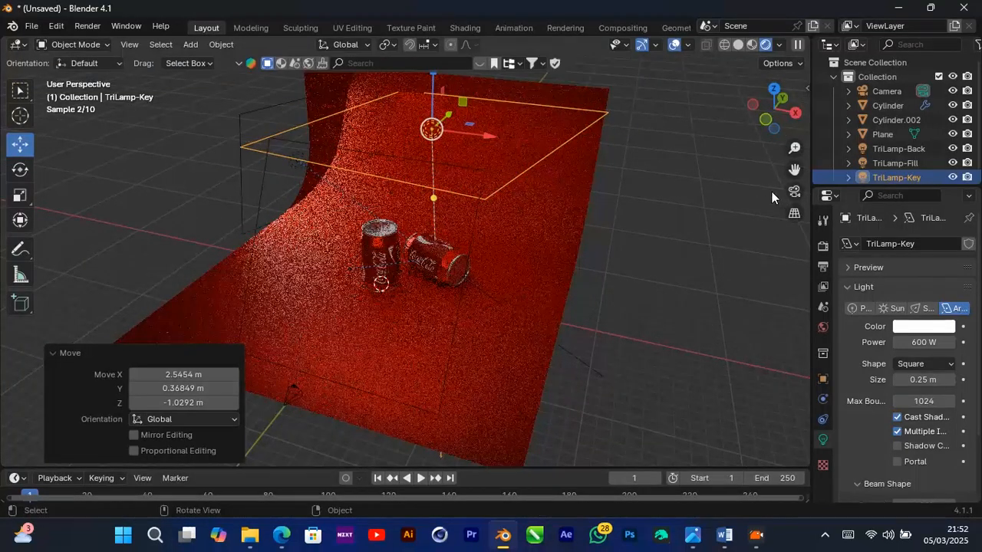
{"action": "left_click", "coordinate": [792, 191]}
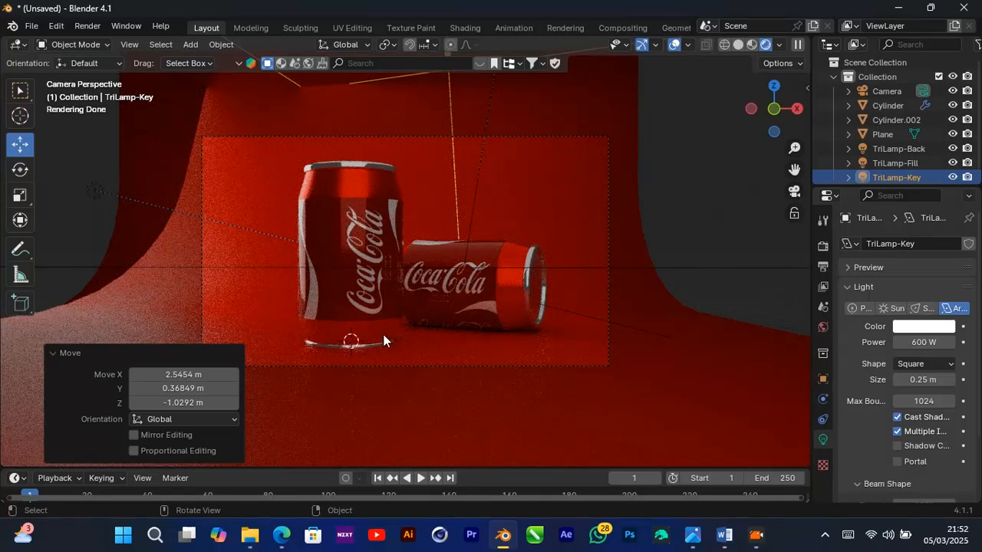
Lower the standing can about 0.026 m, then about another 0.051 m in solid shading so it rests on the backdrop
{"action": "left_click", "coordinate": [358, 274]}
{"action": "left_click_drag", "start_coordinate": [355, 212], "coordinate": [358, 208]}
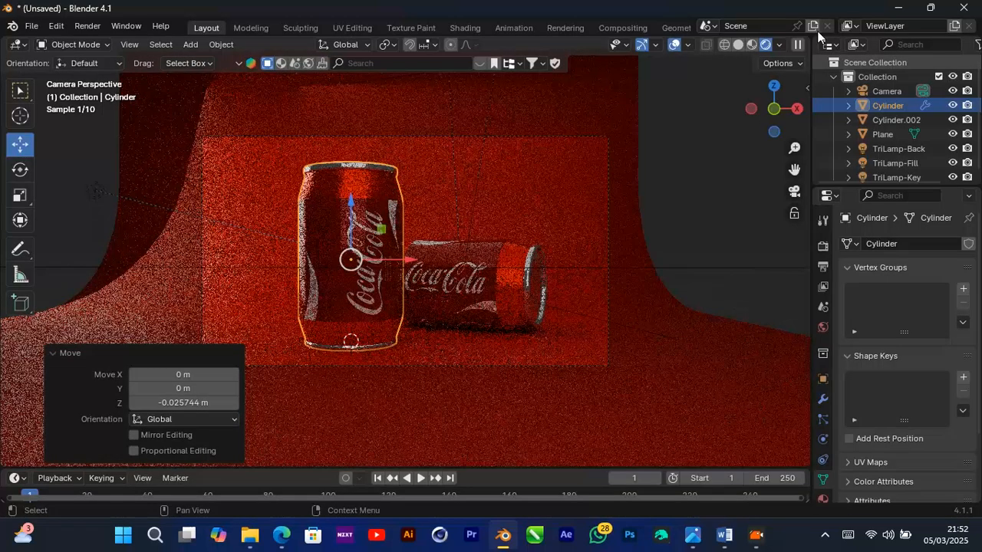
{"action": "left_click", "coordinate": [750, 43]}
{"action": "left_click", "coordinate": [741, 44]}
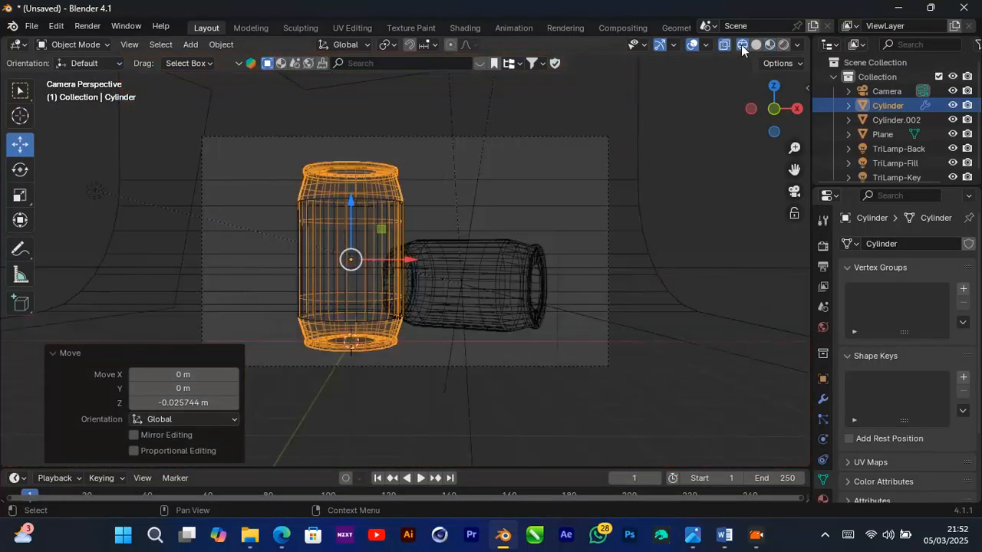
{"action": "left_click", "coordinate": [754, 44]}
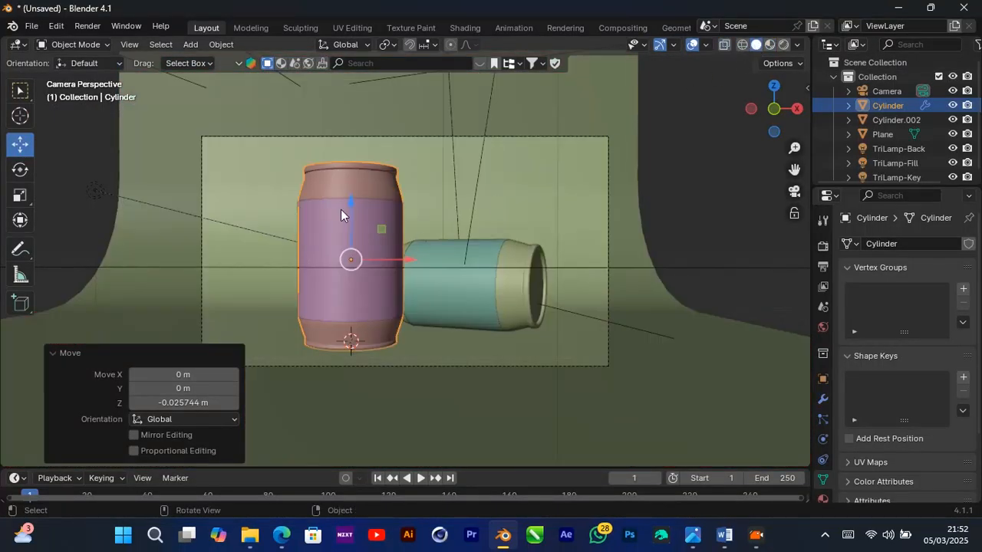
{"action": "left_click_drag", "start_coordinate": [362, 202], "coordinate": [361, 214]}
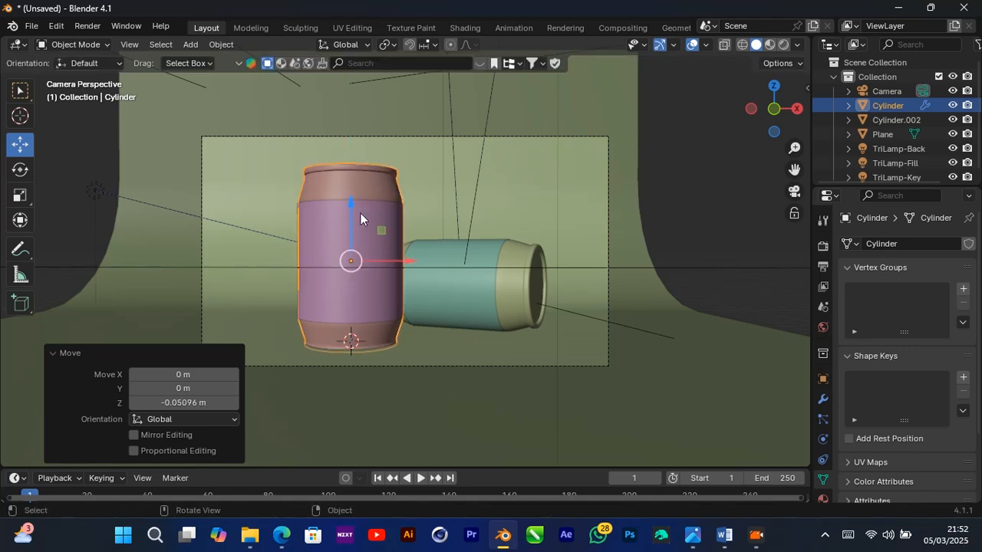
Lock the camera to the view, reframe the cans slightly, and return to rendered shading
{"action": "mouse_move", "coordinate": [795, 170]}
{"action": "left_mouse_down"}
{"action": "mouse_move", "coordinate": [785, 168]}
{"action": "mouse_move", "coordinate": [802, 156]}
{"action": "left_mouse_up"}
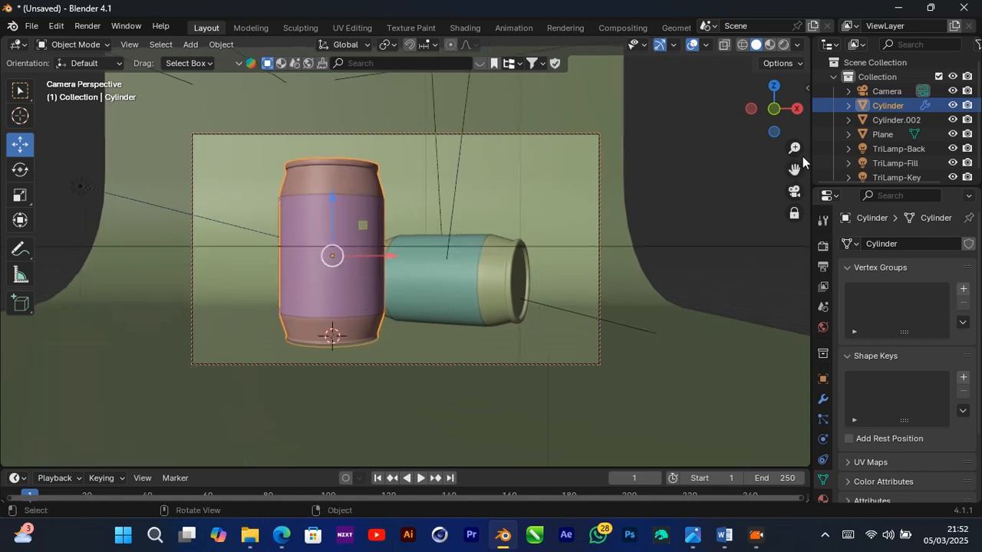
{"action": "left_click", "coordinate": [783, 46]}
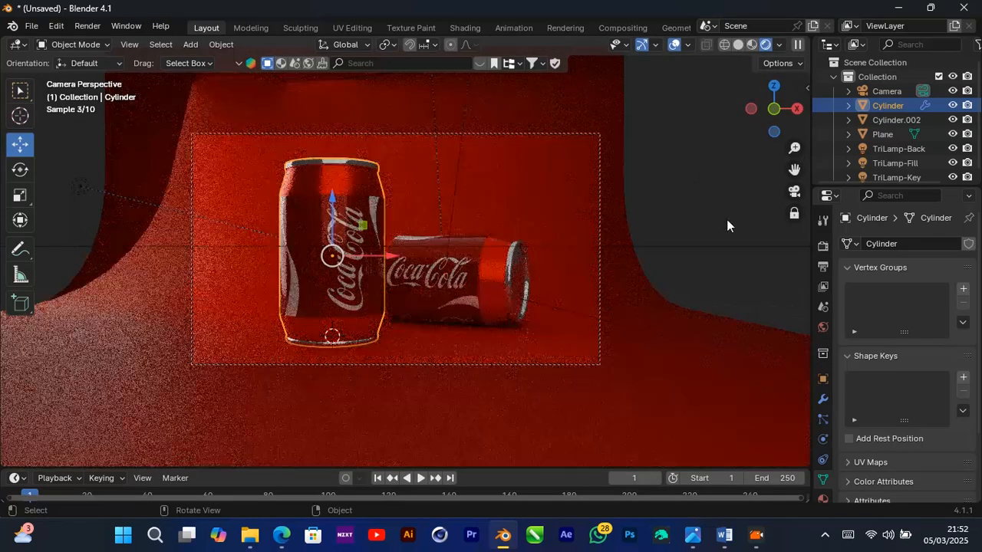
Select the lying can together with its label and rotate them about 1.86° around the Z axis
{"action": "left_click", "coordinate": [492, 280]}
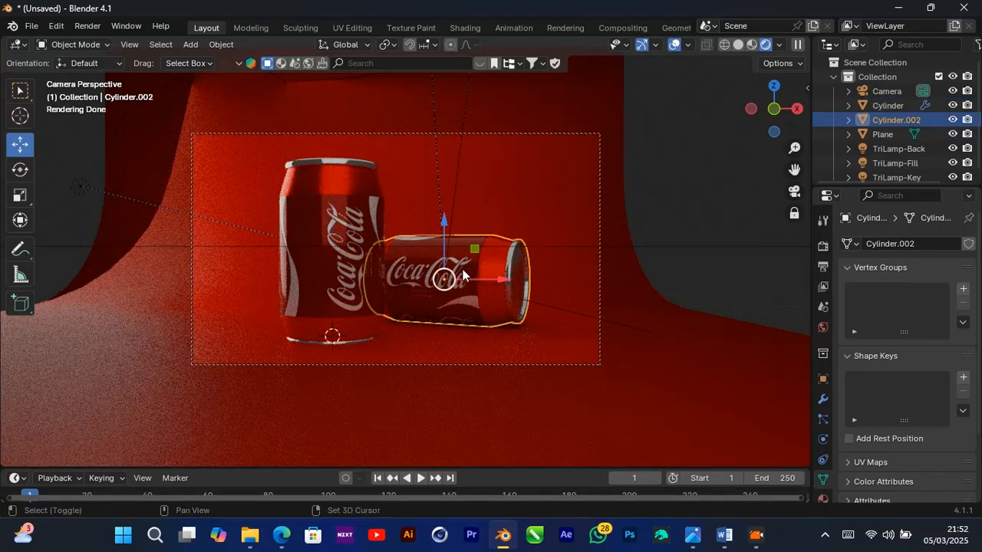
{"action": "key", "text": "shift+d"}
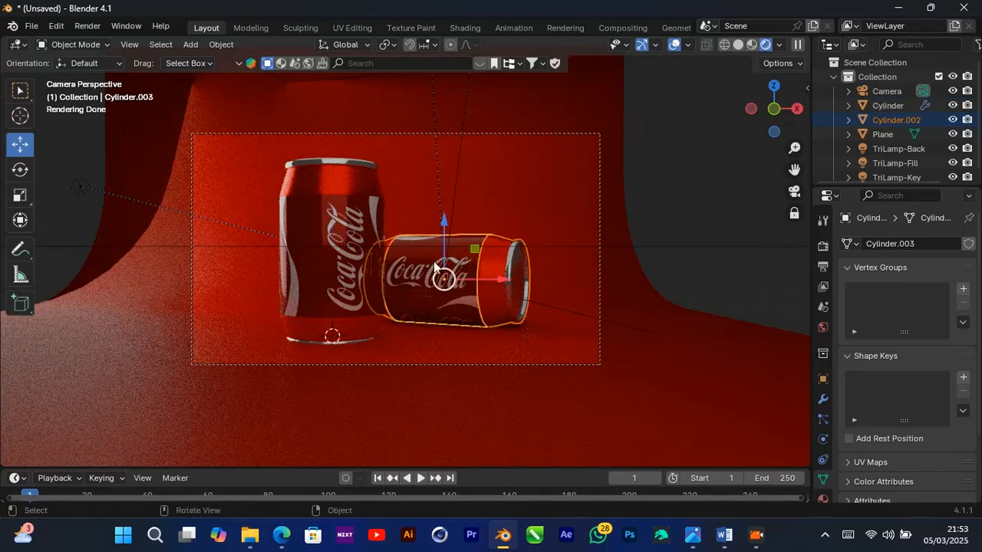
{"action": "left_click", "coordinate": [20, 169]}
{"action": "left_click_drag", "start_coordinate": [457, 288], "coordinate": [458, 289]}
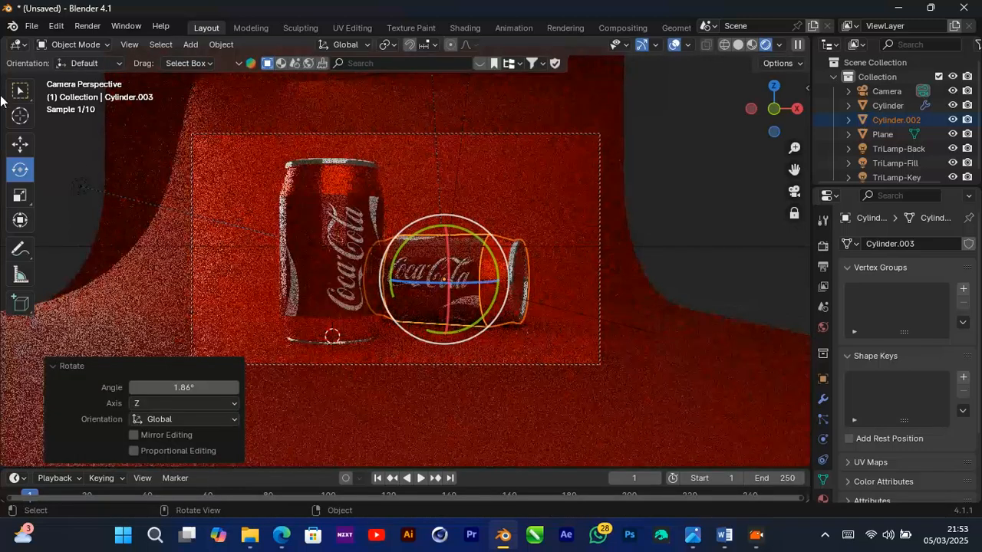
{"action": "left_click", "coordinate": [15, 93]}
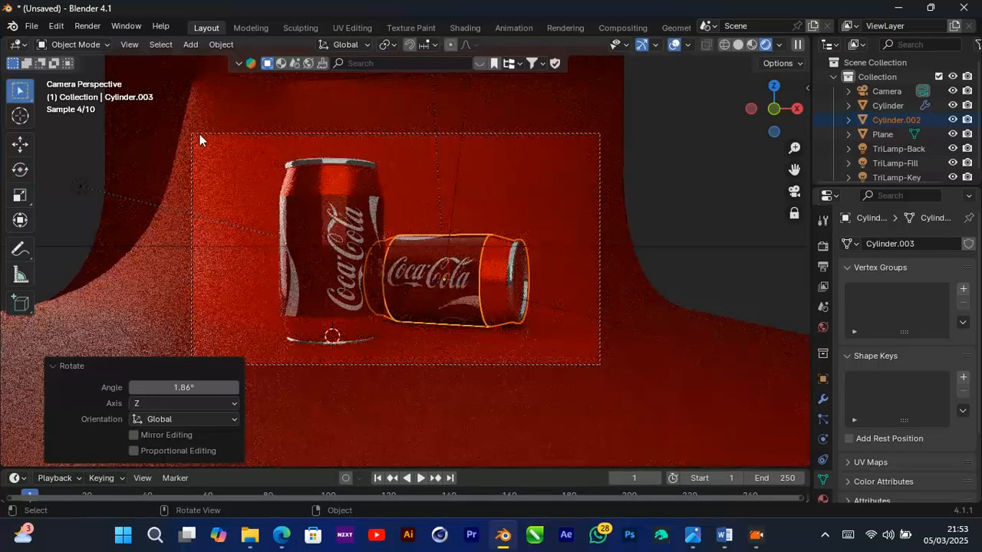
Select the red backdrop and set its material's roughness to about 0.399
{"action": "left_click", "coordinate": [738, 421]}
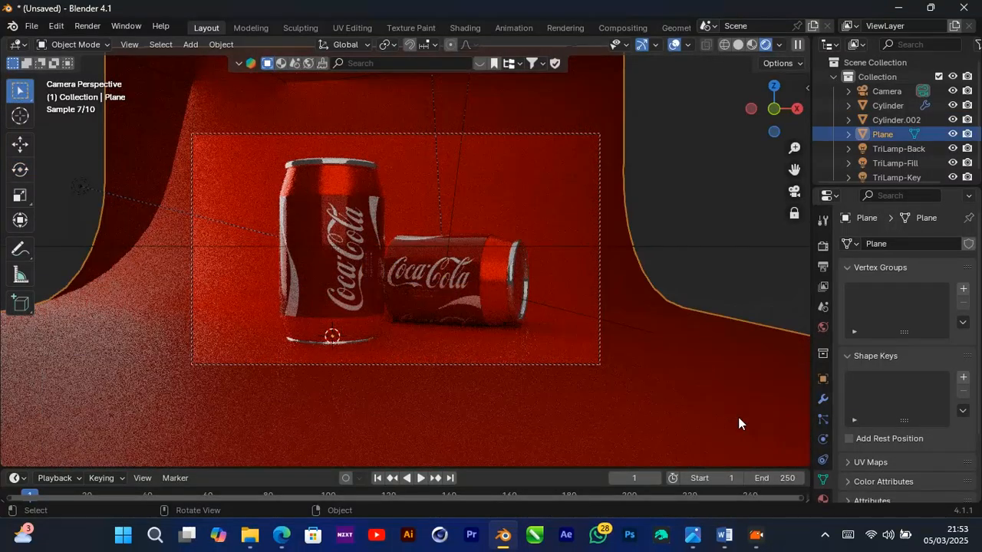
{"action": "left_click", "coordinate": [823, 499]}
{"action": "left_click_drag", "start_coordinate": [929, 431], "coordinate": [915, 431]}
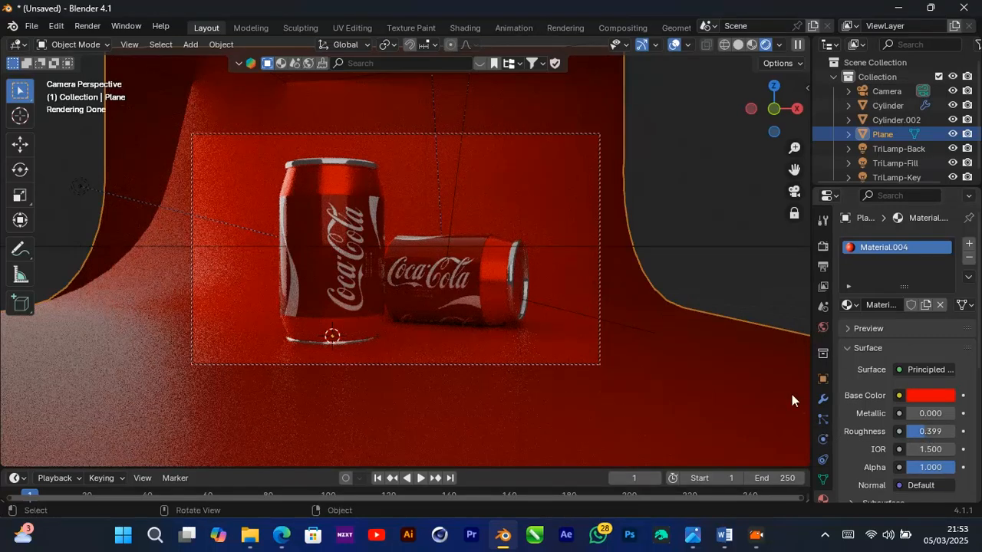
Select the fill light, set its power to 600 W, and reposition it slightly in the camera view
{"action": "left_click", "coordinate": [657, 246]}
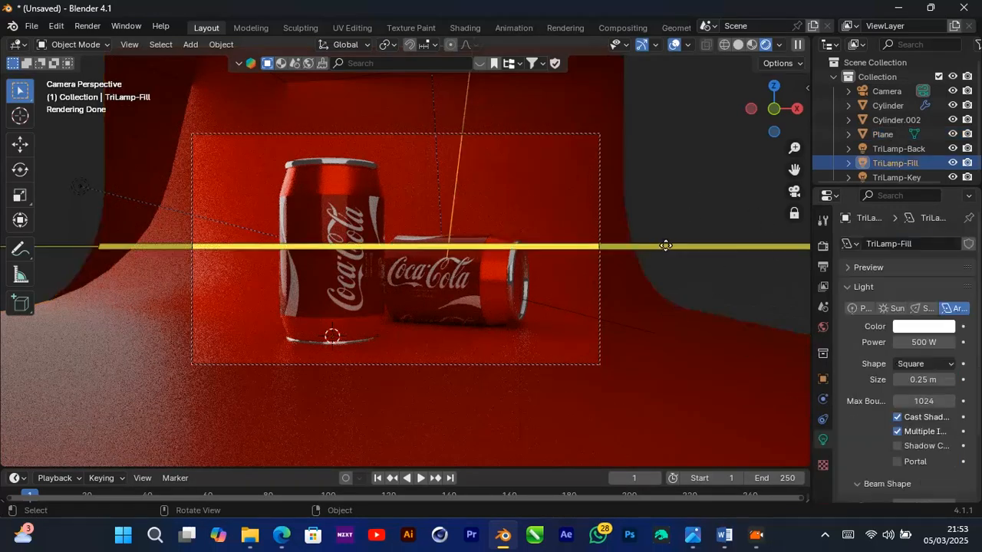
{"action": "mouse_move", "coordinate": [923, 342]}
{"action": "left_mouse_down"}
{"action": "mouse_move", "coordinate": [937, 342]}
{"action": "mouse_move", "coordinate": [926, 342]}
{"action": "left_mouse_up"}
{"action": "left_click", "coordinate": [918, 344]}
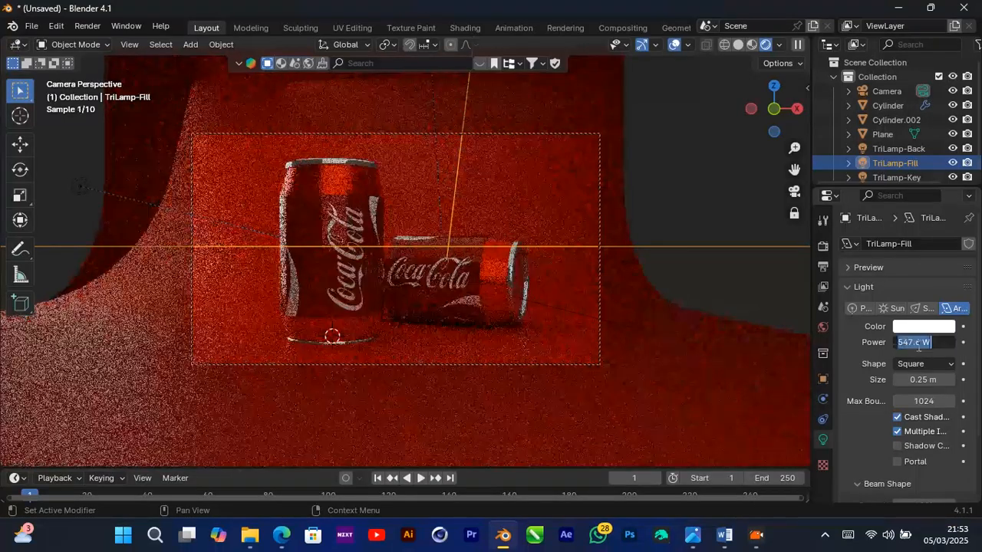
{"action": "type", "text": "600"}
{"action": "key", "text": "Return"}
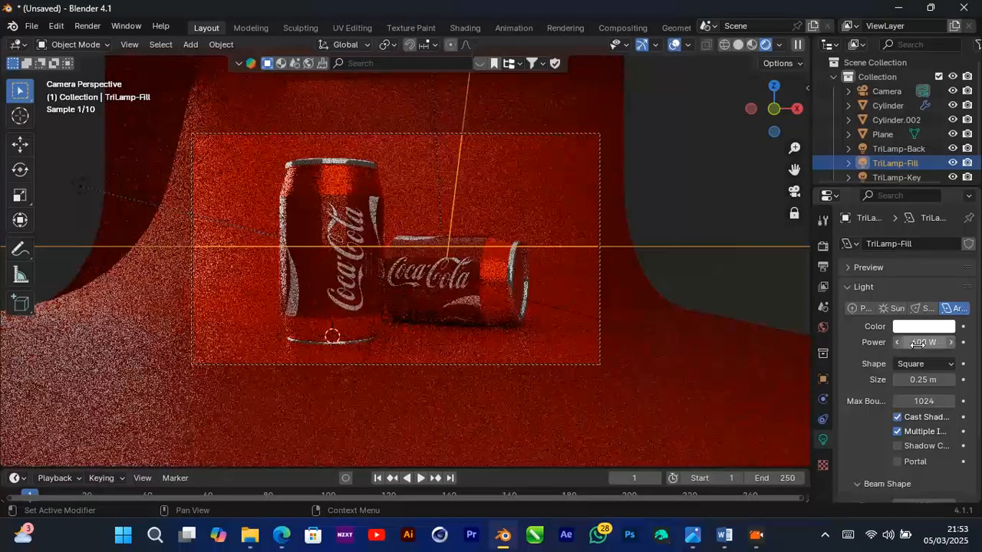
{"action": "key", "text": "g"}
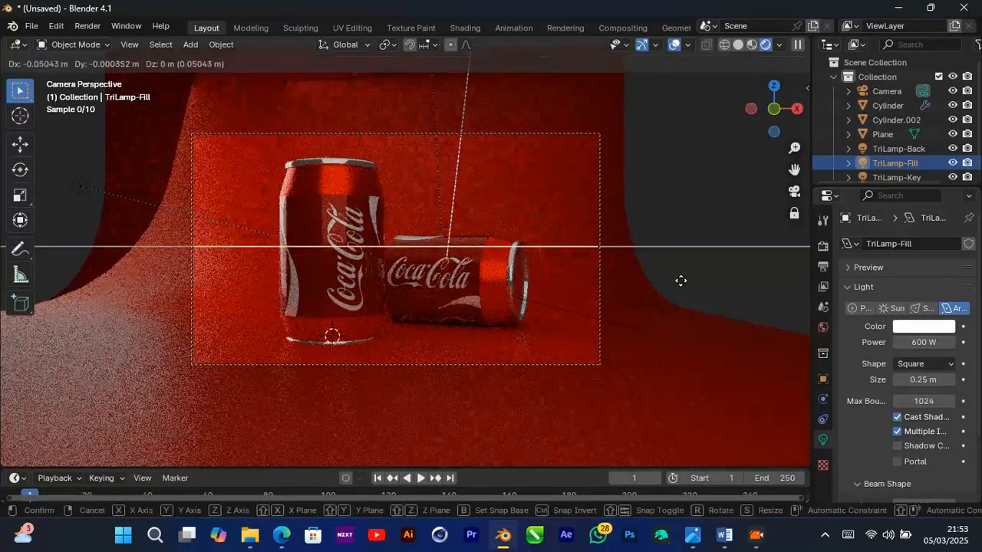
{"action": "left_click", "coordinate": [420, 288]}
{"action": "left_click", "coordinate": [685, 269]}
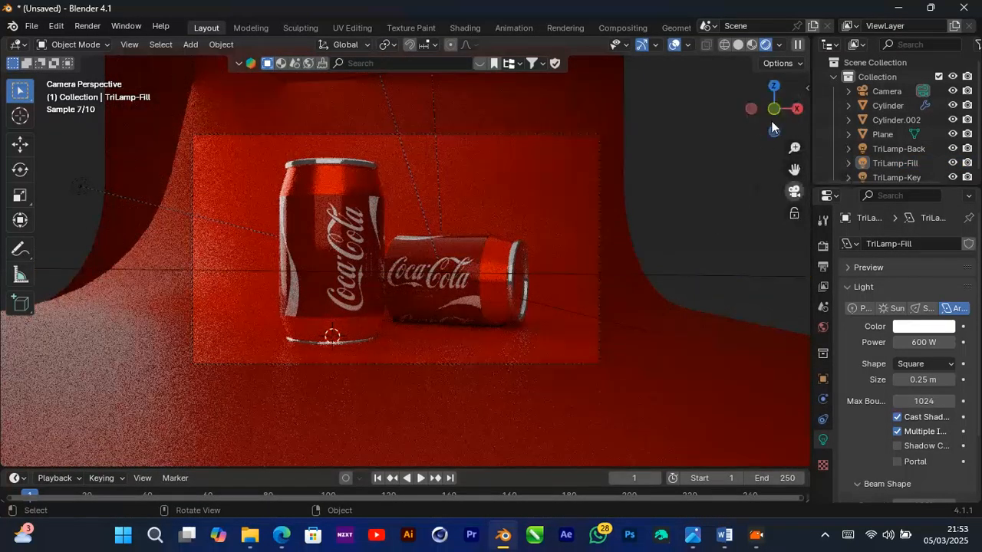
Select the back light and move it about -4.23 m in X, -3.77 m in Y and 4.51 m in Z
{"action": "left_click_drag", "start_coordinate": [772, 122], "coordinate": [770, 125]}
{"action": "scroll", "coordinate": [628, 275], "scroll_direction": "down", "scroll_amount": 3}
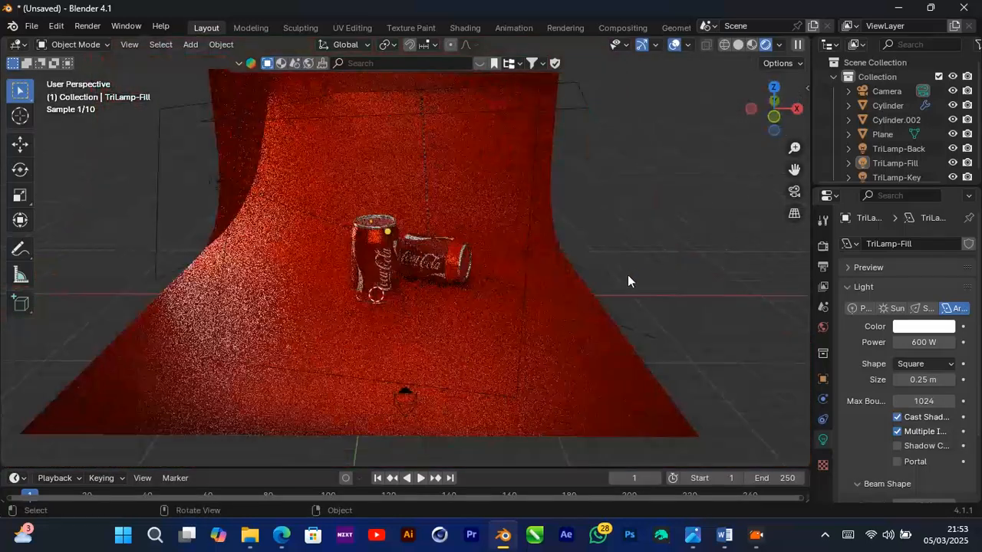
{"action": "left_click_drag", "start_coordinate": [759, 90], "coordinate": [690, 96]}
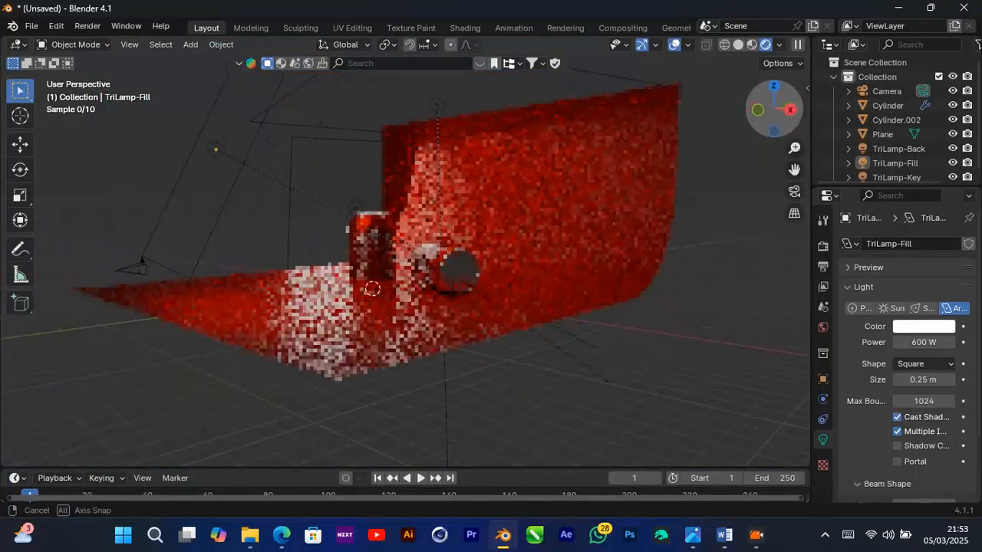
{"action": "left_click", "coordinate": [606, 381]}
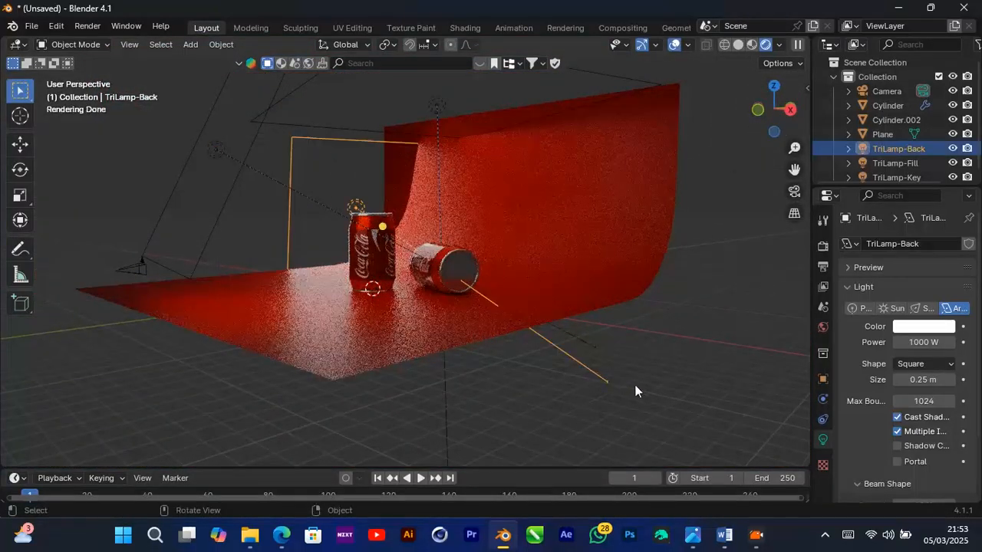
{"action": "key", "text": "g"}
{"action": "left_click", "coordinate": [631, 322]}
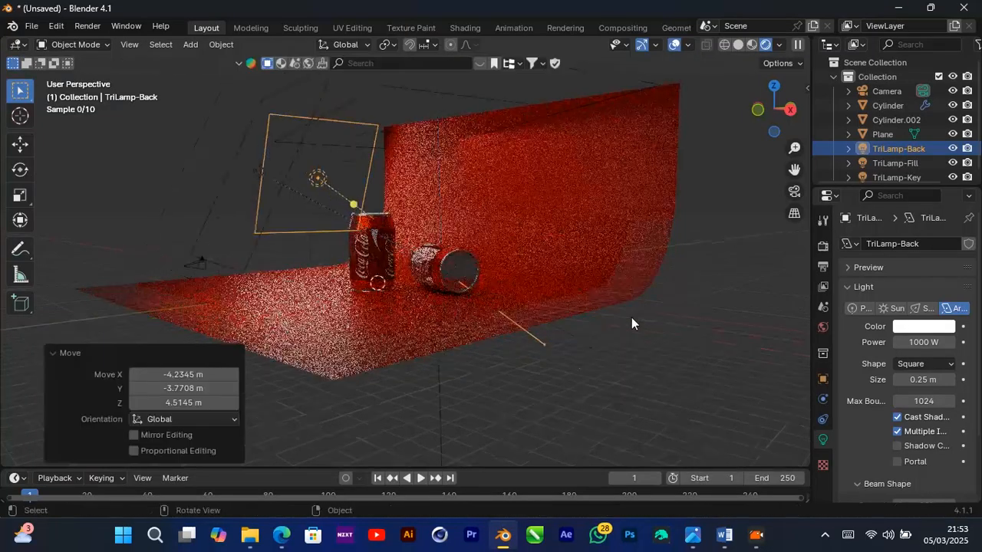
Move the key light about 4.48 m in X, 4.38 m in Y and -1.17 m in Z, and return to the camera view
{"action": "scroll", "coordinate": [631, 322], "scroll_direction": "down", "scroll_amount": 3}
{"action": "left_click", "coordinate": [499, 153]}
{"action": "key", "text": "g"}
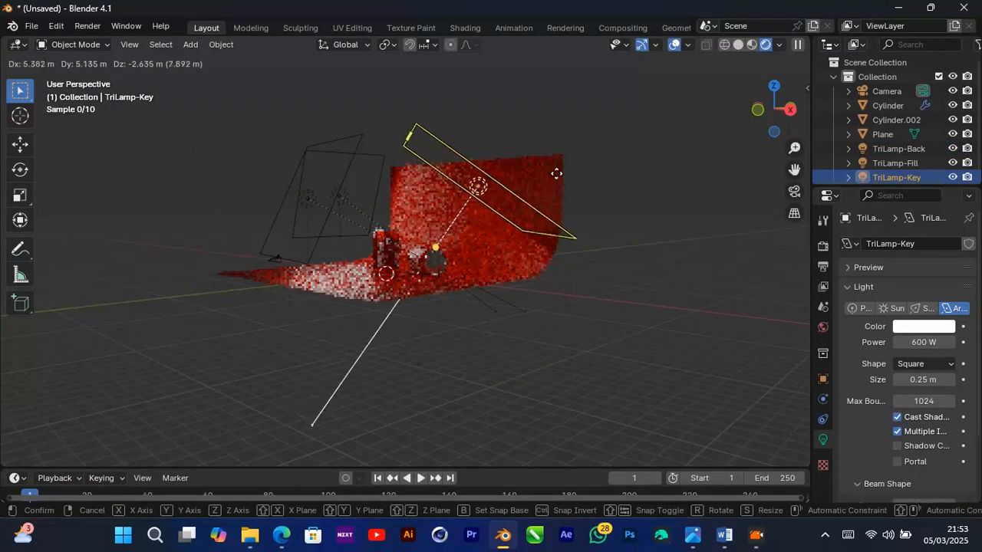
{"action": "left_click", "coordinate": [523, 211]}
{"action": "key", "text": "KP_0"}
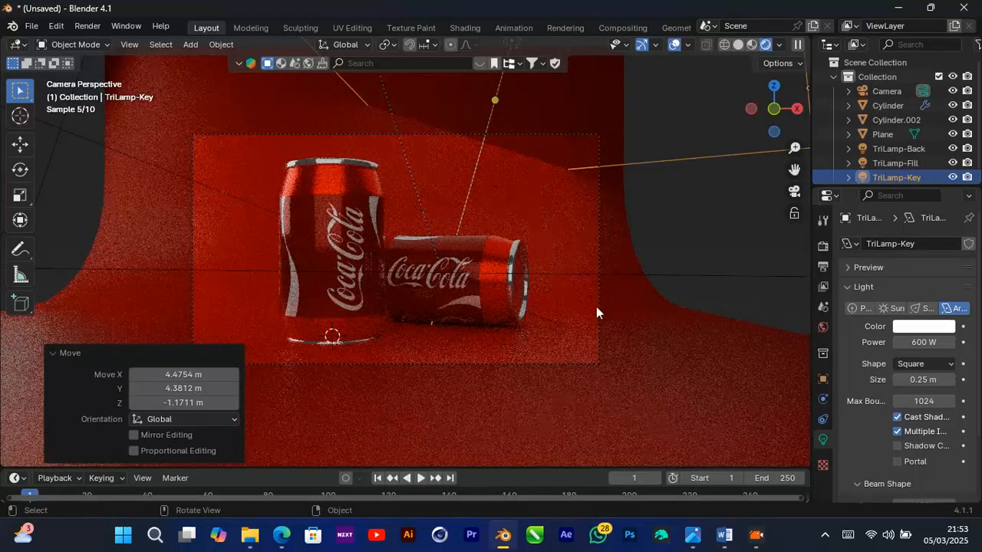
Select the red backdrop and darken its material's base color to a value of 0.230
{"action": "left_click", "coordinate": [665, 373]}
{"action": "left_click", "coordinate": [944, 397]}
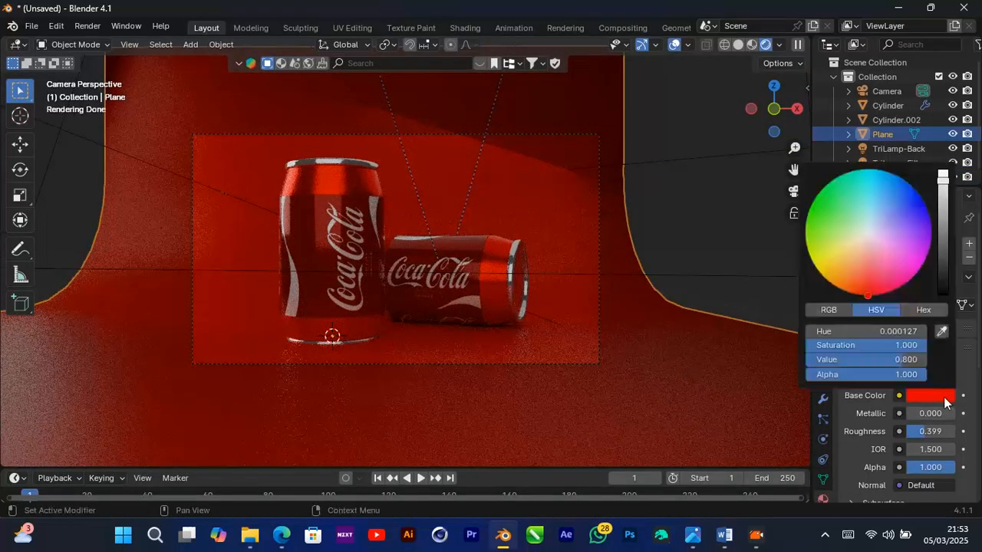
{"action": "left_click_drag", "start_coordinate": [944, 244], "coordinate": [944, 229]}
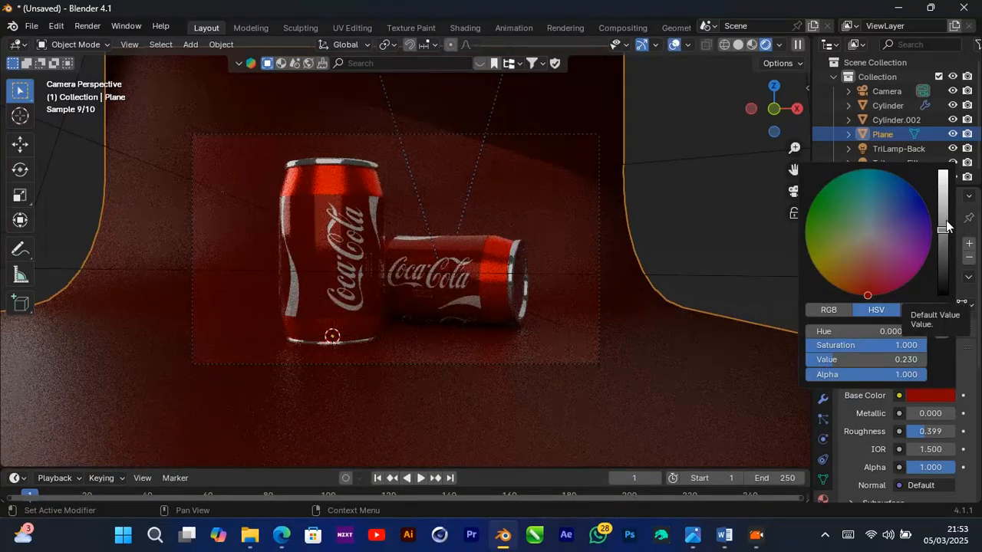
Toggle the key light's visibility to check its effect, and move it about -5.64 m in X and 4.82 m in Z
{"action": "left_click", "coordinate": [684, 153]}
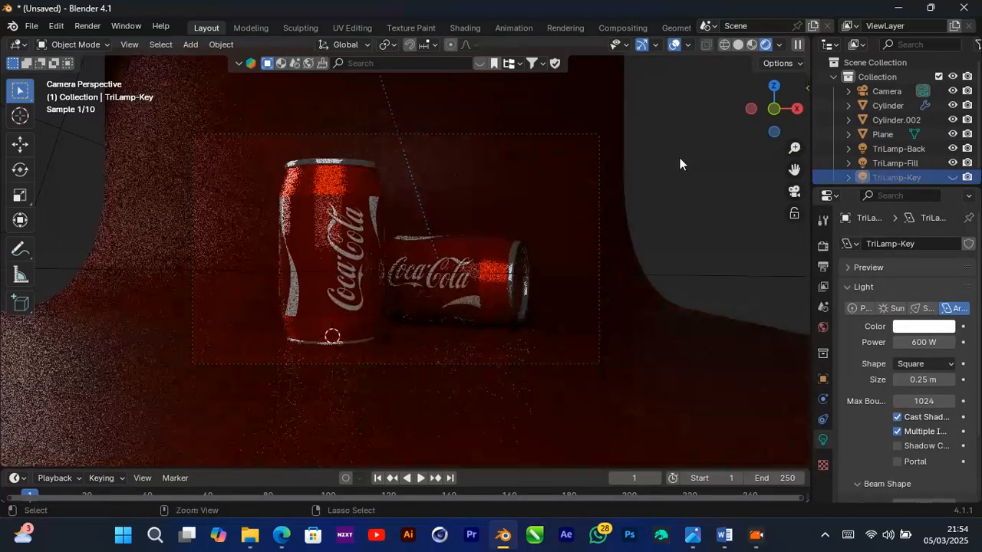
{"action": "key", "text": "alt+h"}
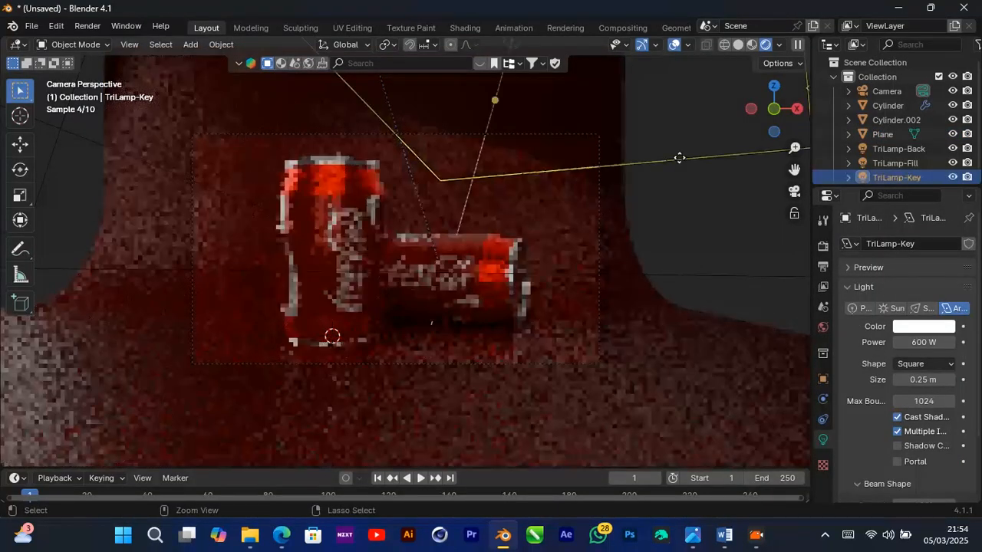
{"action": "key", "text": "g"}
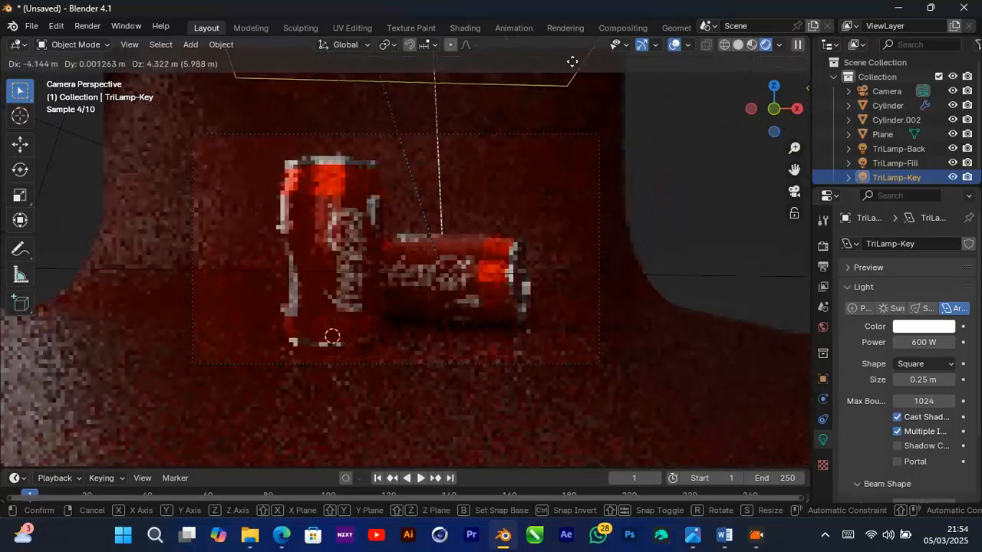
{"action": "left_click", "coordinate": [565, 59]}
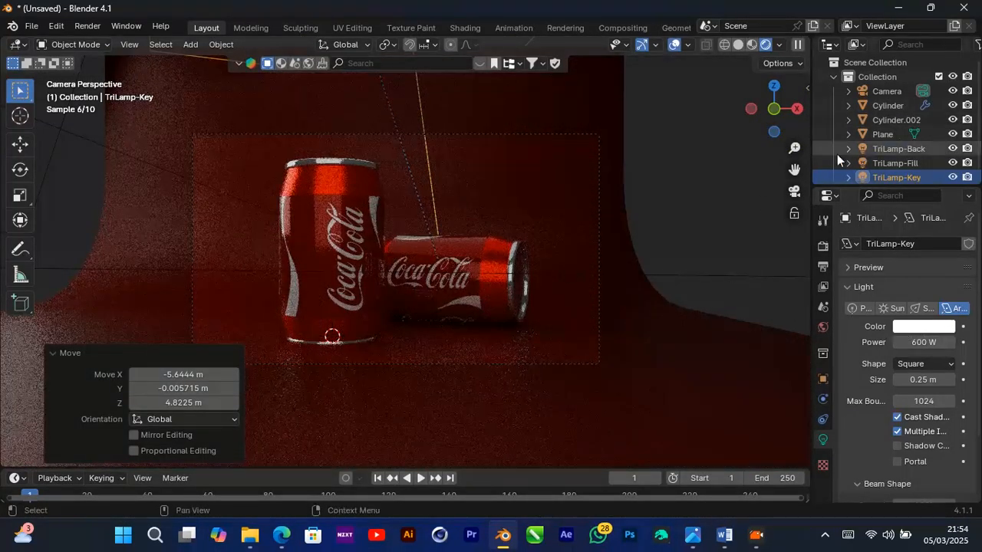
Select the fill light, test its power at 100 W, and raise it to 1000 W
{"action": "left_click_drag", "start_coordinate": [775, 108], "coordinate": [766, 115]}
{"action": "scroll", "coordinate": [645, 201], "scroll_direction": "down", "scroll_amount": 2}
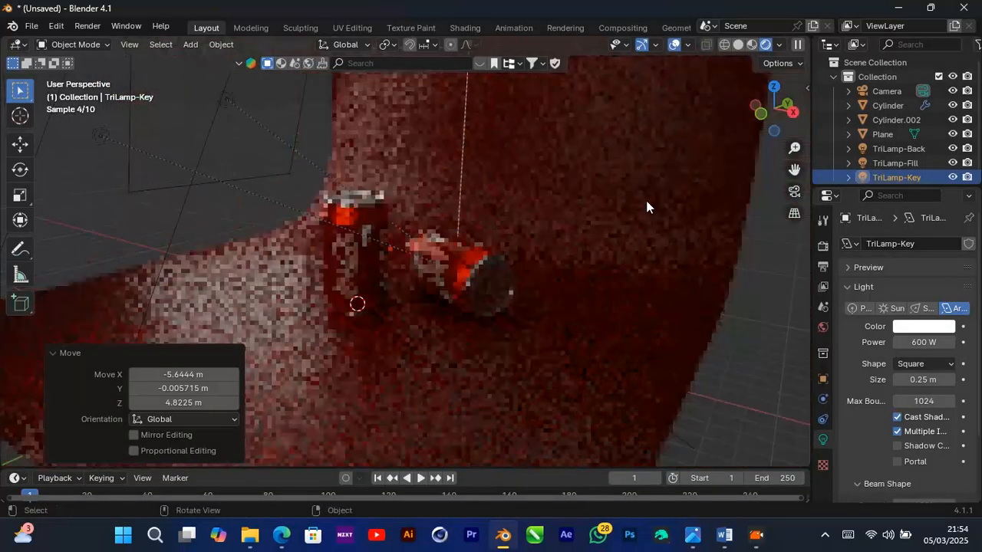
{"action": "scroll", "coordinate": [458, 248], "scroll_direction": "down", "scroll_amount": 2}
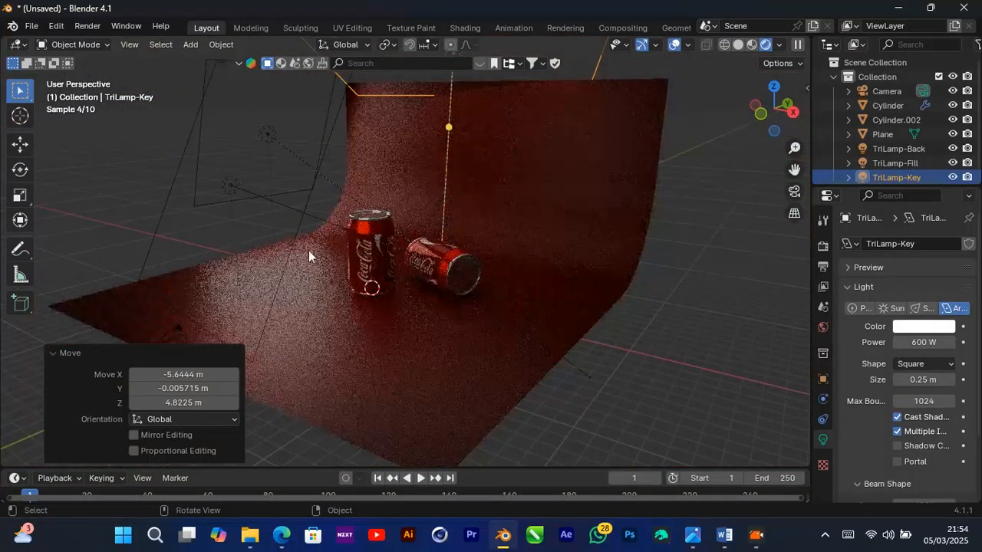
{"action": "left_click", "coordinate": [281, 268]}
{"action": "left_click", "coordinate": [281, 268]}
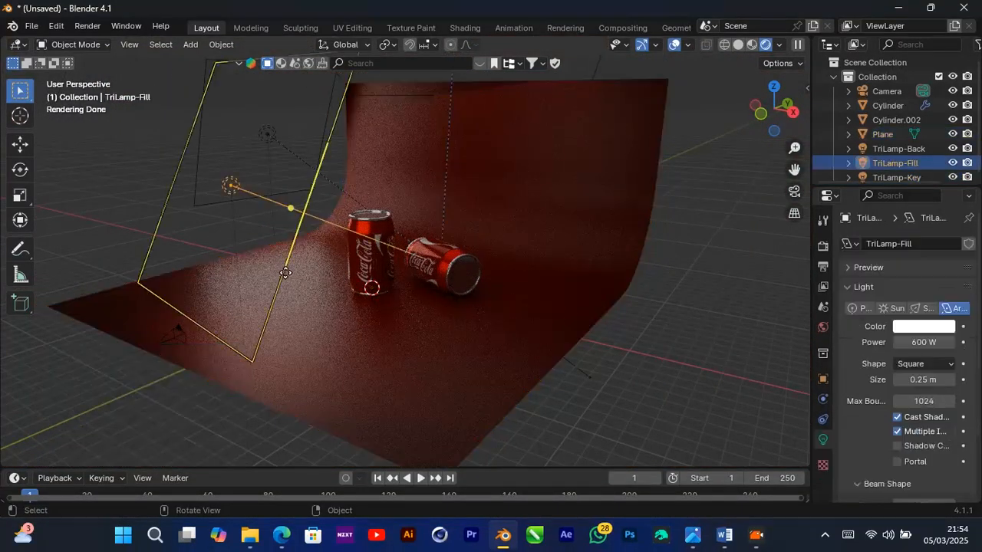
{"action": "left_click", "coordinate": [924, 341]}
{"action": "type", "text": "100"}
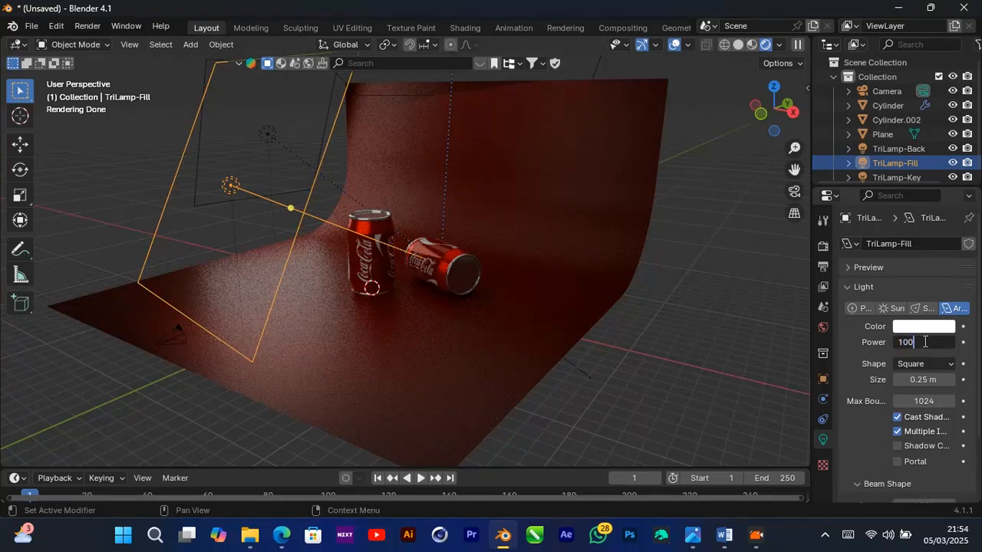
{"action": "key", "text": "Return"}
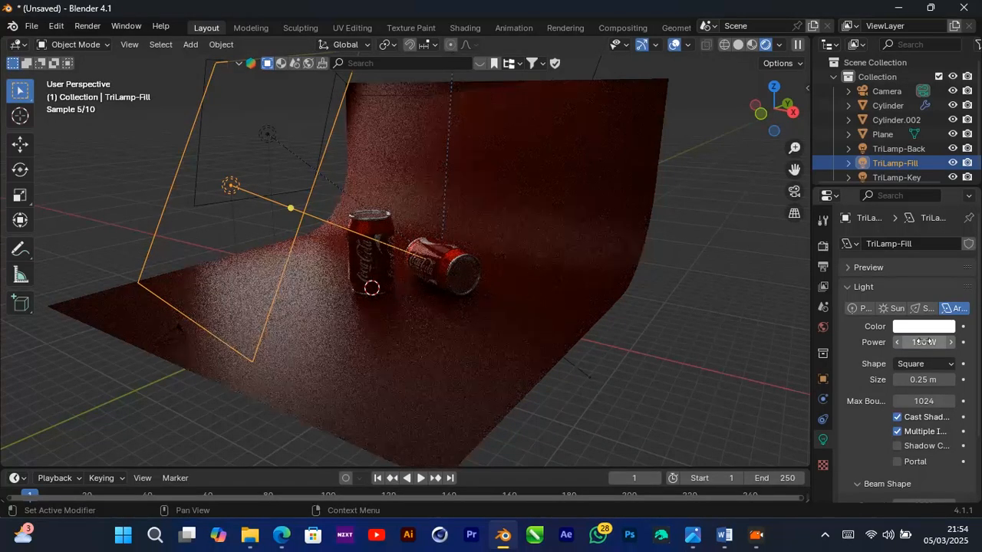
{"action": "left_click_drag", "start_coordinate": [927, 343], "coordinate": [945, 344]}
{"action": "left_click", "coordinate": [927, 344]}
{"action": "type", "text": "1000"}
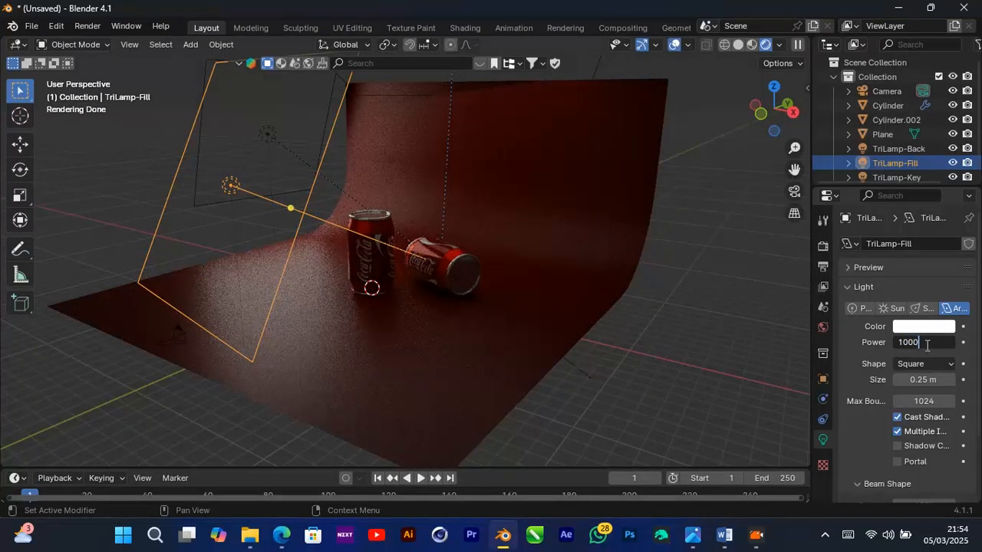
{"action": "key", "text": "Return"}
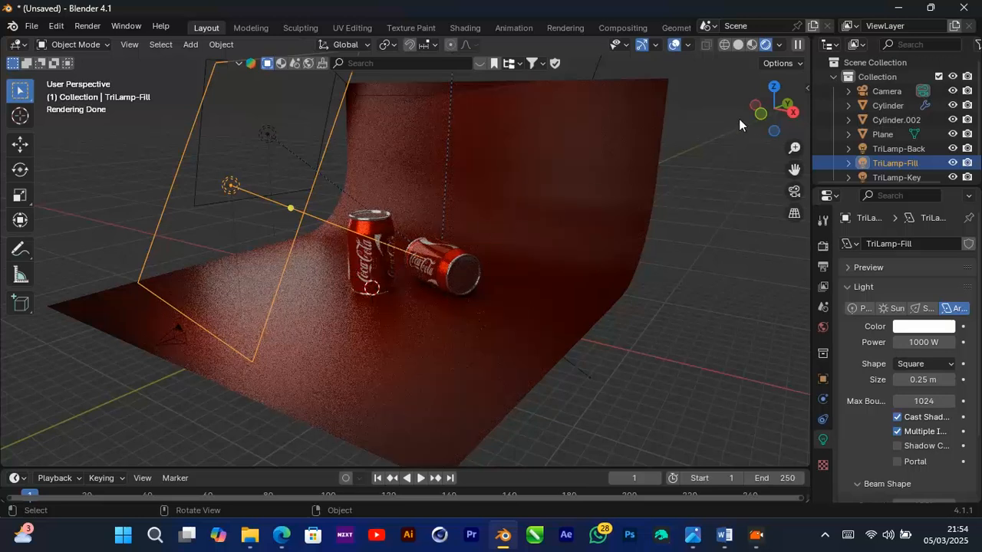
Move the fill light about -0.07 m in X, -0.46 m in Y and -4.75 m in Z, and scale it by 1.061
{"action": "left_click_drag", "start_coordinate": [769, 111], "coordinate": [529, 230]}
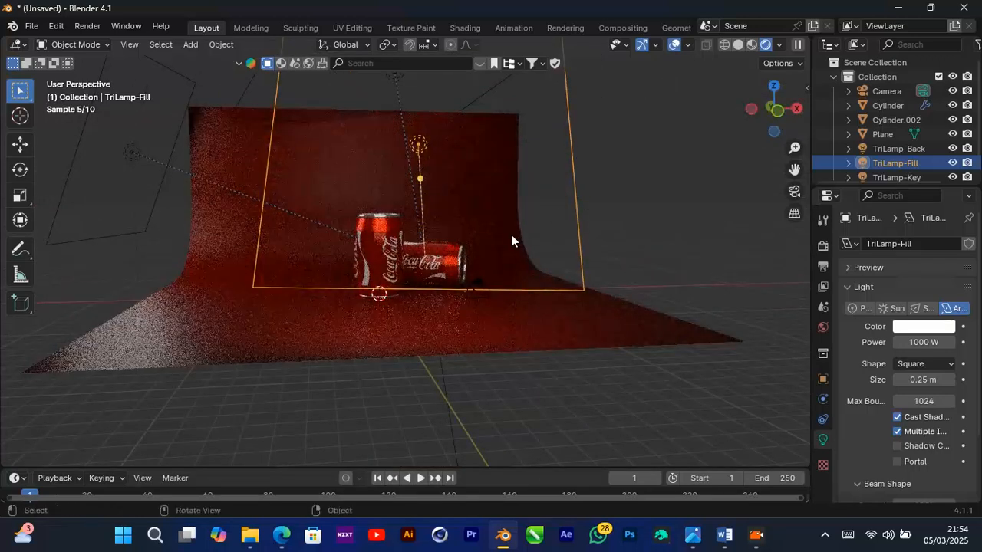
{"action": "key", "text": "g"}
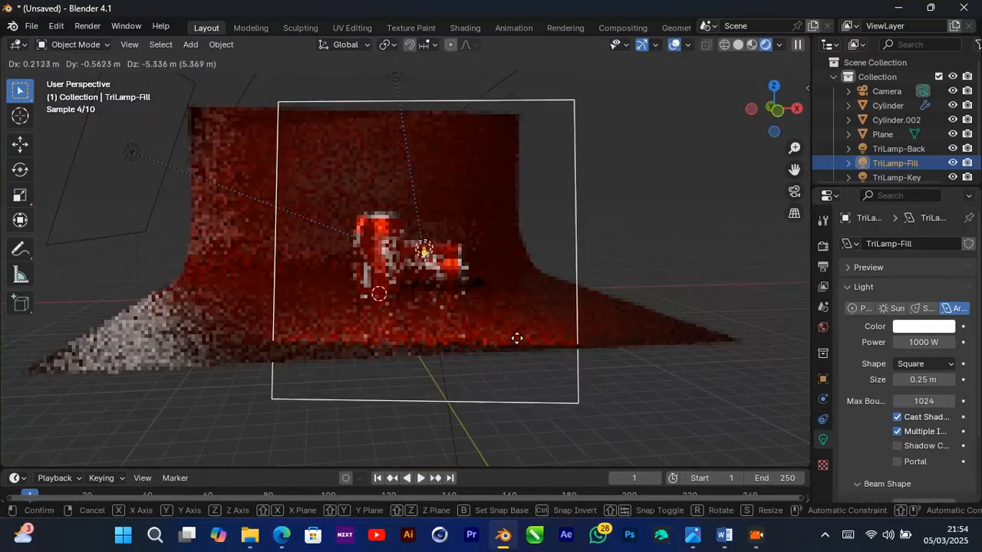
{"action": "left_click", "coordinate": [514, 324]}
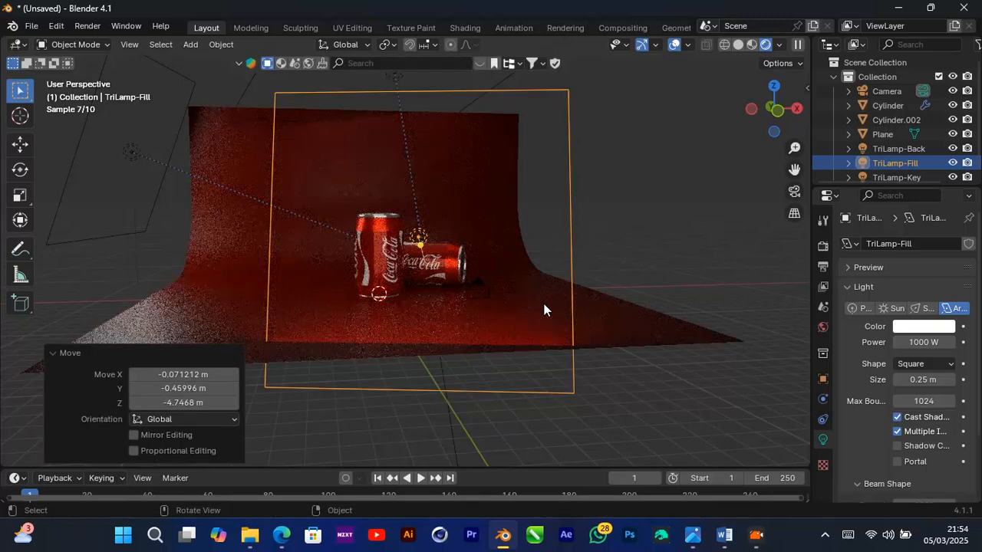
{"action": "key", "text": "s"}
{"action": "left_click", "coordinate": [550, 313]}
Set the fill light's power to 2000 W and return to the camera view
{"action": "left_click", "coordinate": [932, 344]}
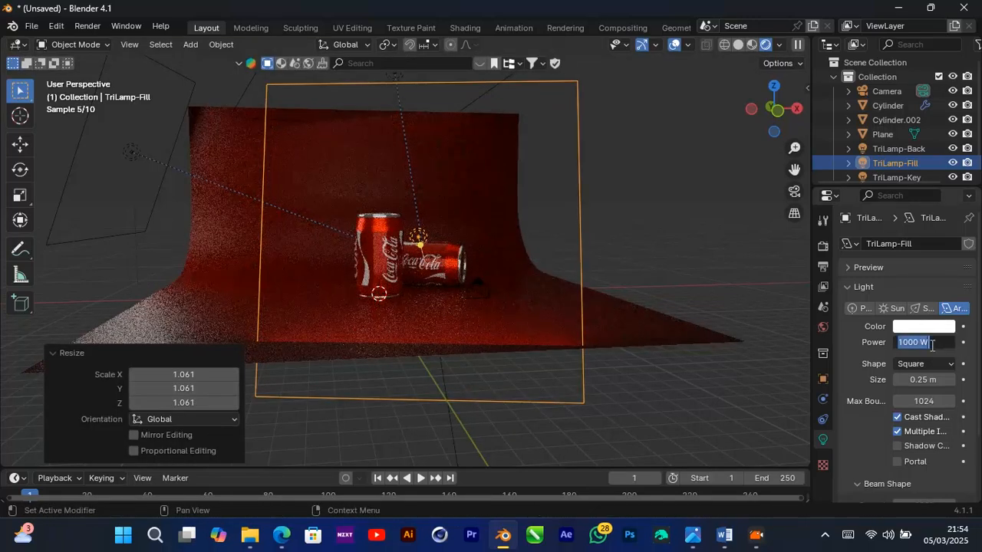
{"action": "type", "text": "2000"}
{"action": "key", "text": "Return"}
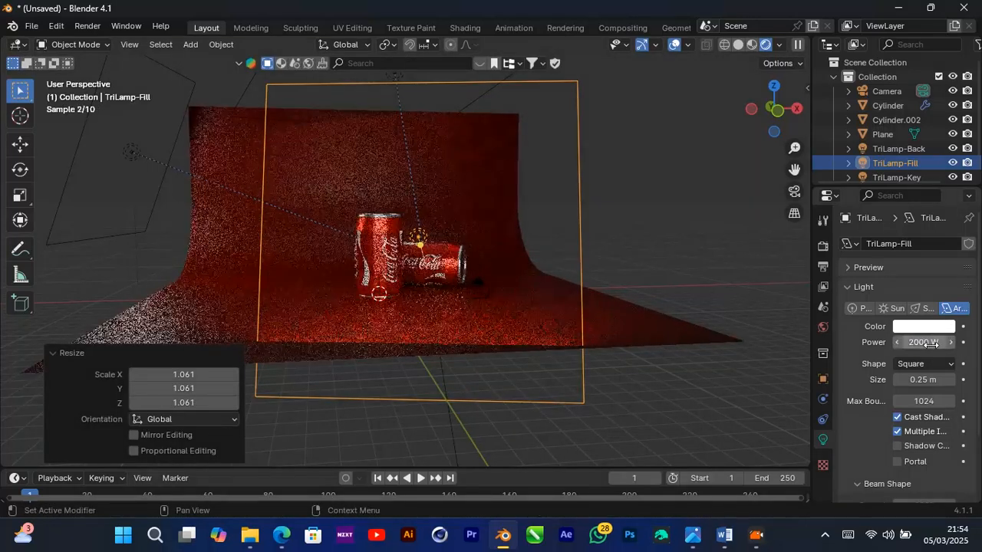
{"action": "key", "text": "KP_0"}
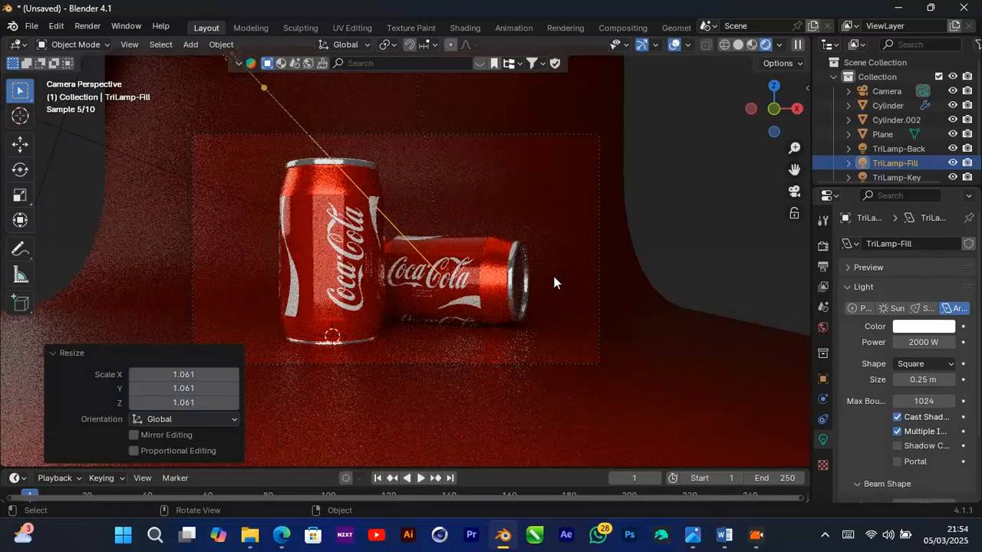
Set the standing can's label material to metallic 0 and roughness about 0.458, and deselect the label
{"action": "left_click", "coordinate": [320, 272]}
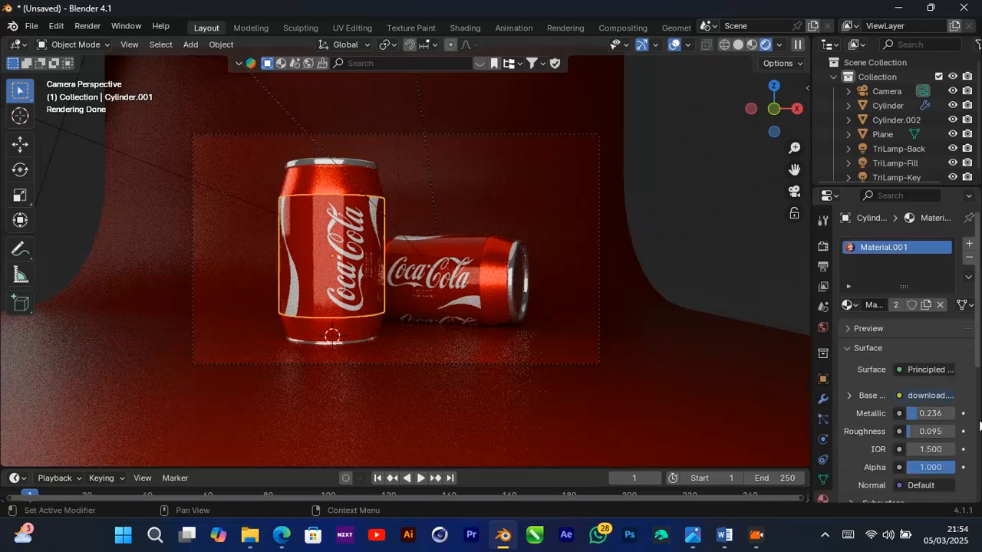
{"action": "scroll", "coordinate": [889, 440], "scroll_direction": "down", "scroll_amount": 2}
{"action": "scroll", "coordinate": [889, 440], "scroll_direction": "down", "scroll_amount": 1}
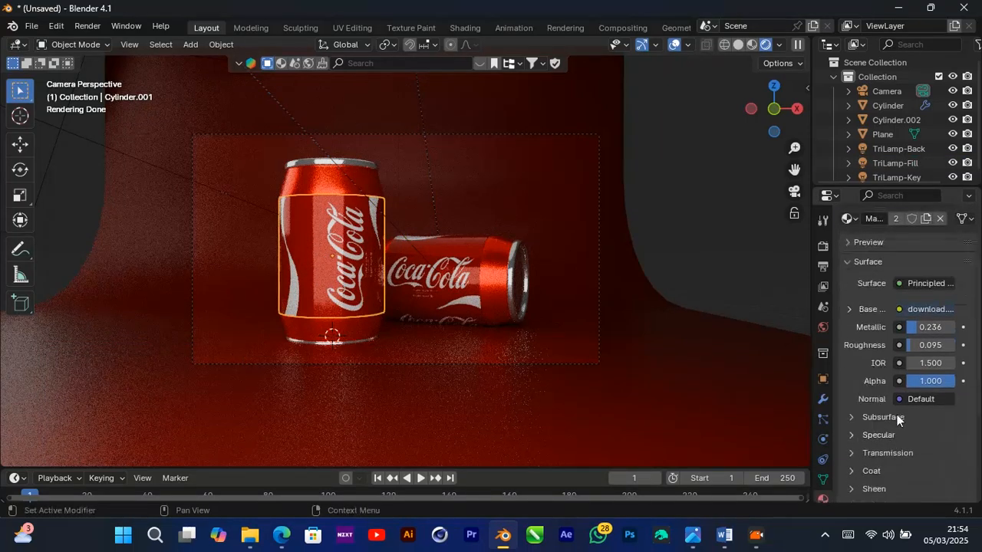
{"action": "left_click_drag", "start_coordinate": [918, 347], "coordinate": [908, 326]}
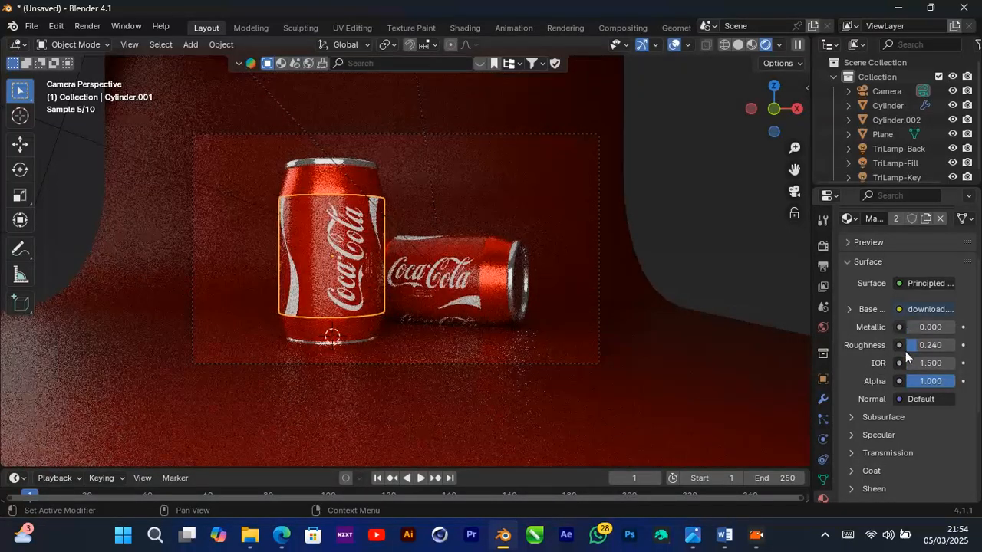
{"action": "left_click_drag", "start_coordinate": [911, 345], "coordinate": [929, 350]}
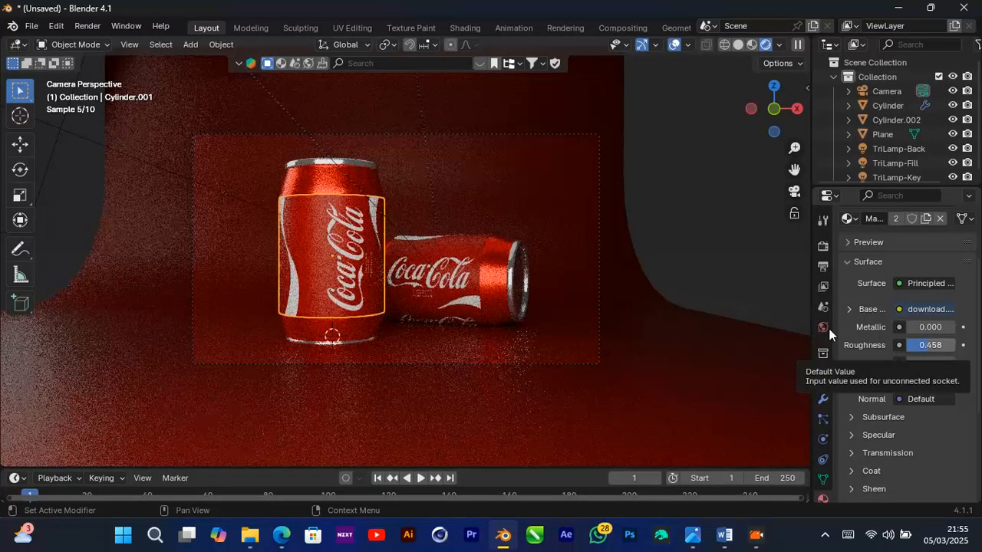
{"action": "key", "text": "alt+a"}
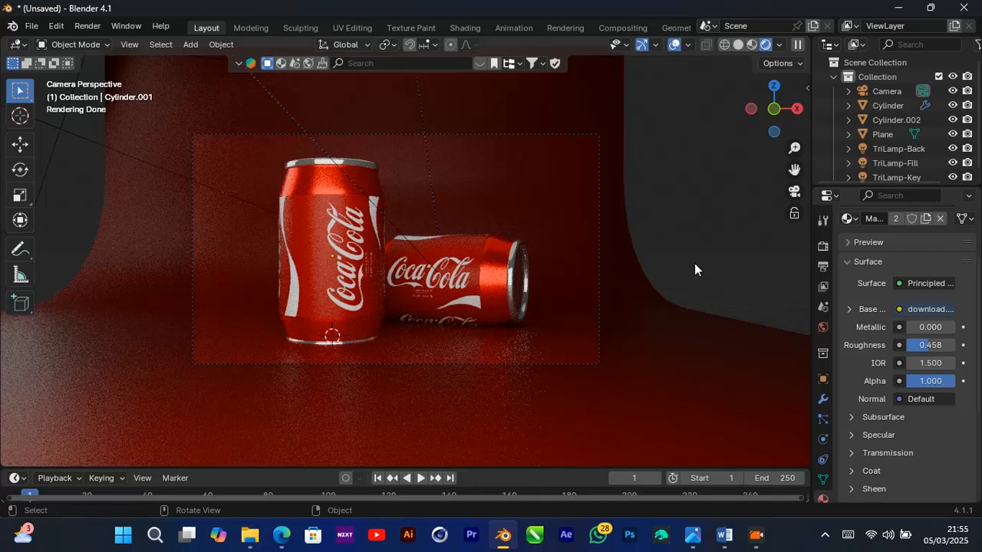
Change the curved backdrop's base color to a slightly darker, less saturated red with hue 0.004 and saturation 0.940
{"action": "left_click", "coordinate": [671, 379]}
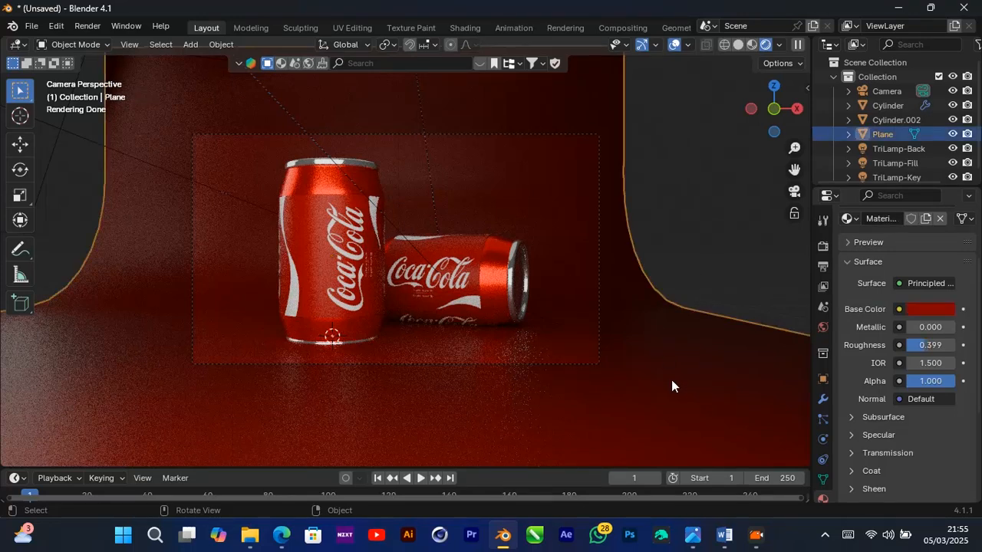
{"action": "left_click", "coordinate": [945, 311]}
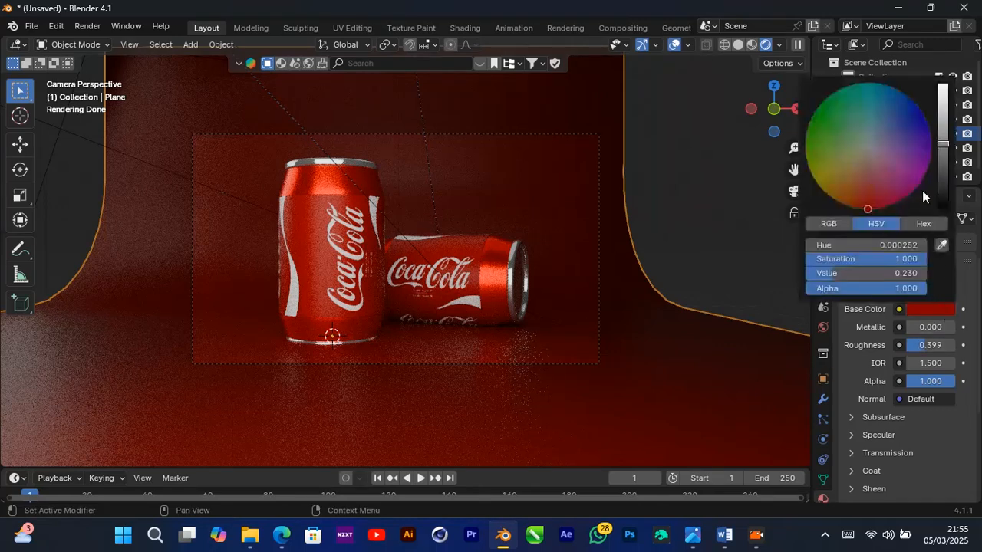
{"action": "mouse_move", "coordinate": [865, 197]}
{"action": "left_mouse_down"}
{"action": "mouse_move", "coordinate": [822, 175]}
{"action": "mouse_move", "coordinate": [861, 153]}
{"action": "left_mouse_up"}
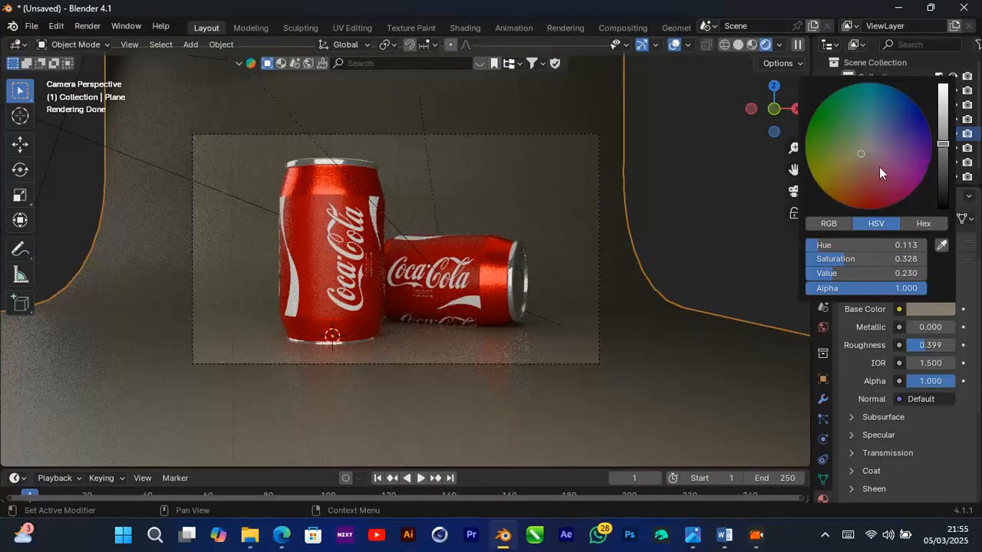
{"action": "left_click", "coordinate": [862, 184]}
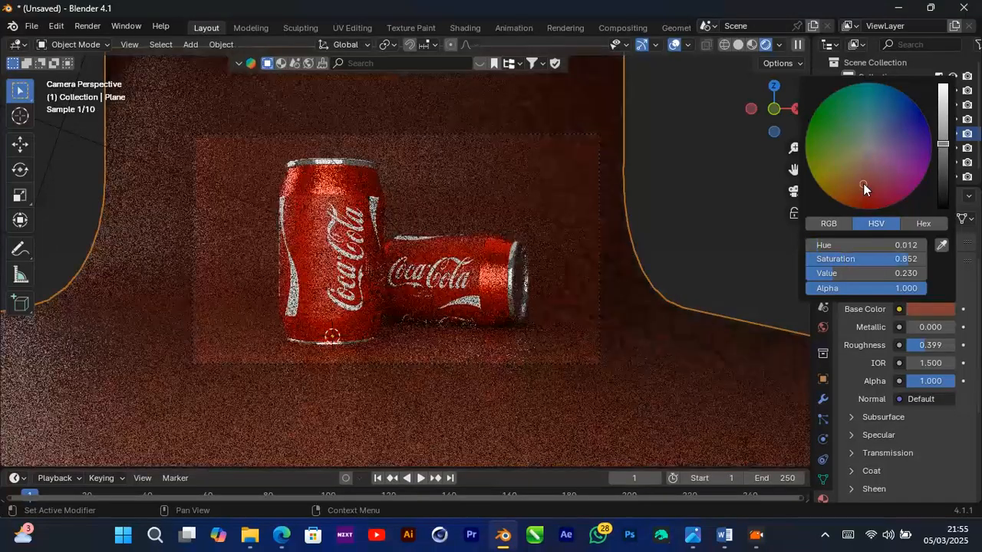
{"action": "left_click", "coordinate": [865, 194]}
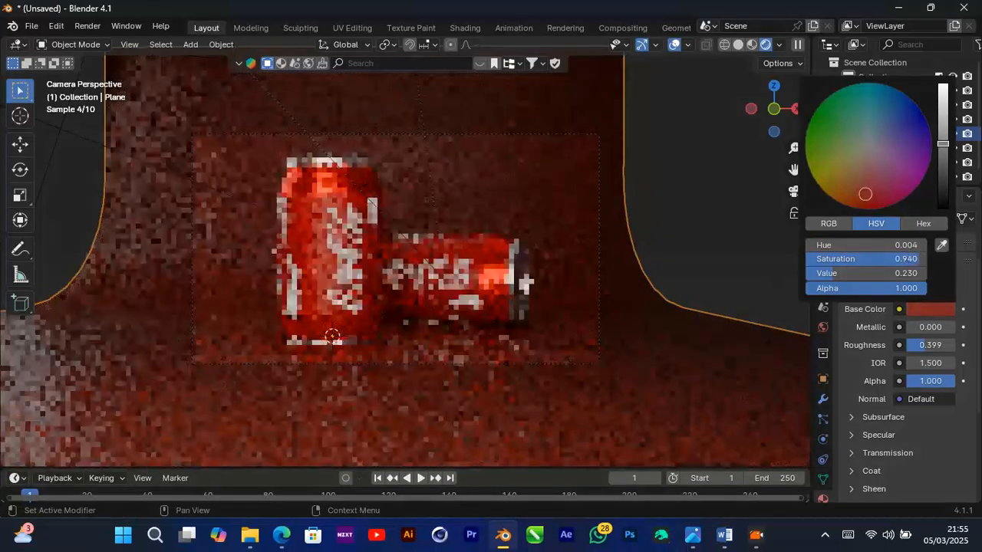
{"action": "mouse_move", "coordinate": [943, 144]}
{"action": "left_mouse_down"}
{"action": "mouse_move", "coordinate": [940, 129]}
{"action": "mouse_move", "coordinate": [942, 152]}
{"action": "left_mouse_up"}
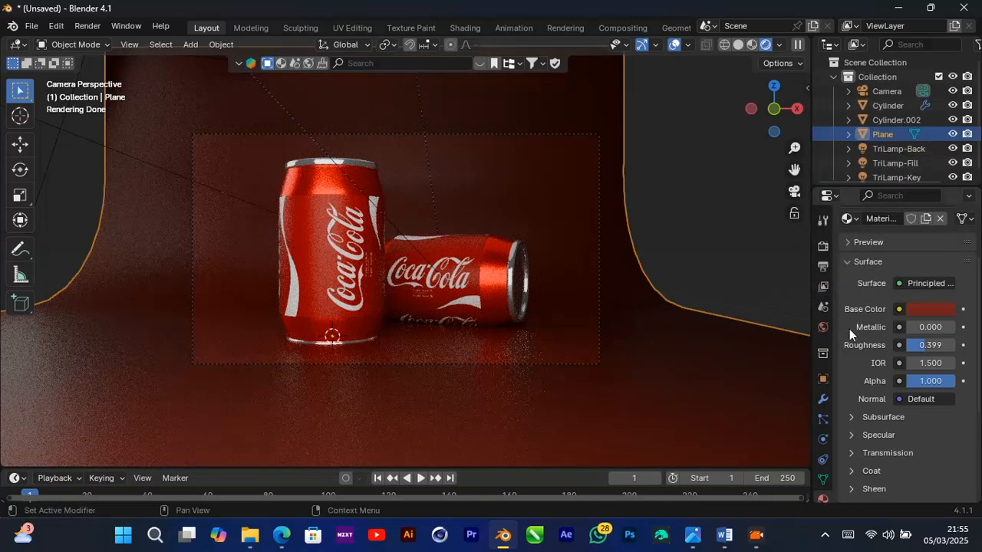
Review the scene's Cycles render settings, from the viewport and render sampling down to the color management options
{"action": "scroll", "coordinate": [851, 331], "scroll_direction": "up", "scroll_amount": 3}
{"action": "left_click", "coordinate": [819, 249]}
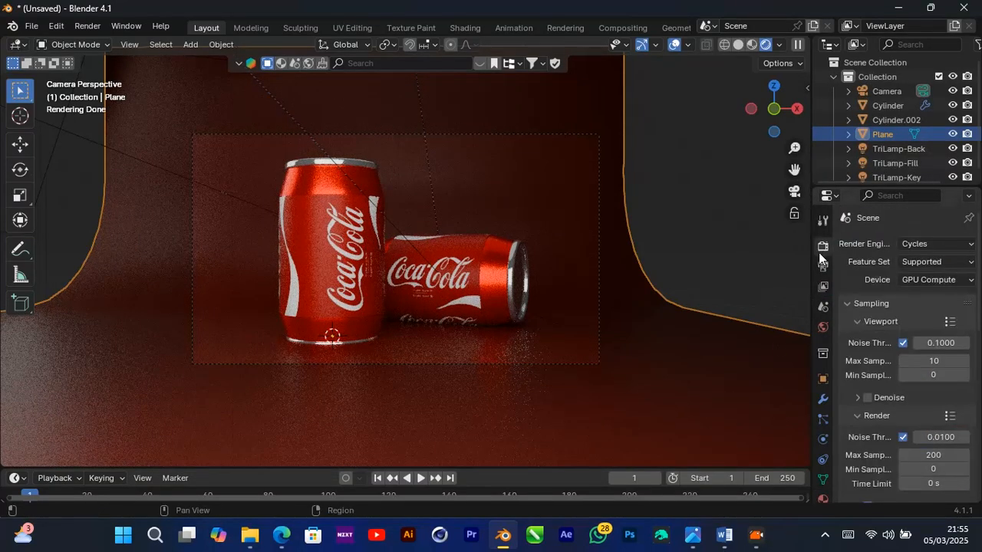
{"action": "scroll", "coordinate": [863, 321], "scroll_direction": "down", "scroll_amount": 3}
{"action": "scroll", "coordinate": [863, 322], "scroll_direction": "down", "scroll_amount": 8}
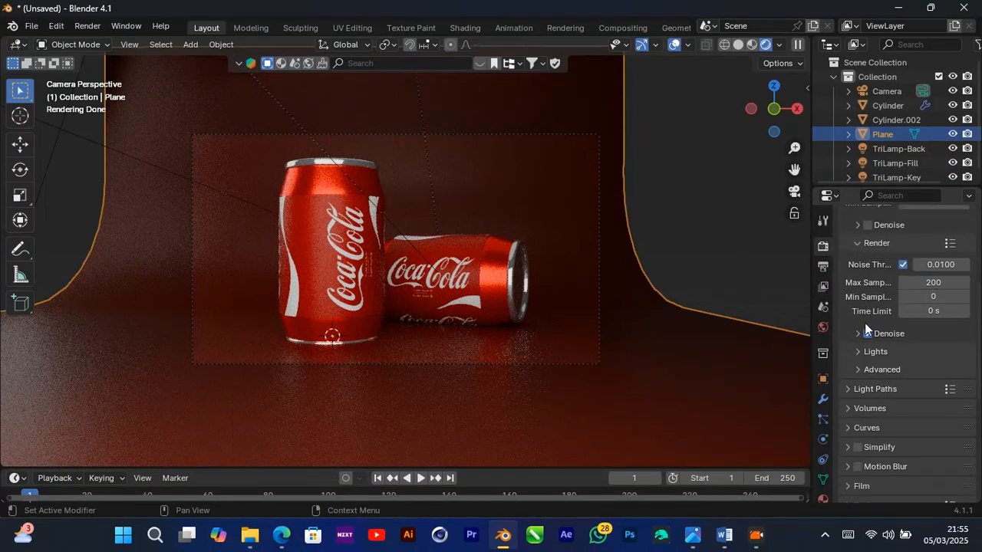
{"action": "scroll", "coordinate": [886, 352], "scroll_direction": "down", "scroll_amount": 3}
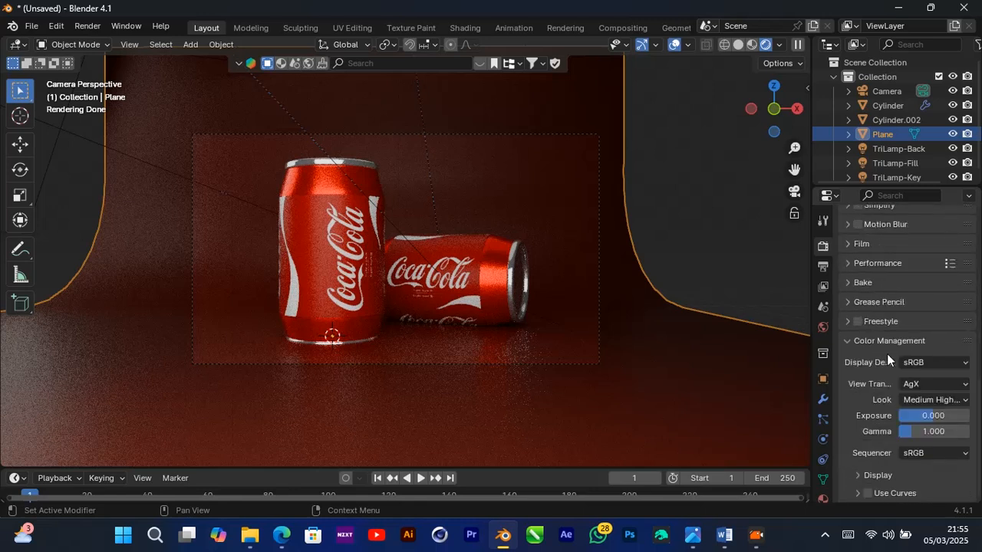
{"action": "scroll", "coordinate": [869, 479], "scroll_direction": "up", "scroll_amount": 12}
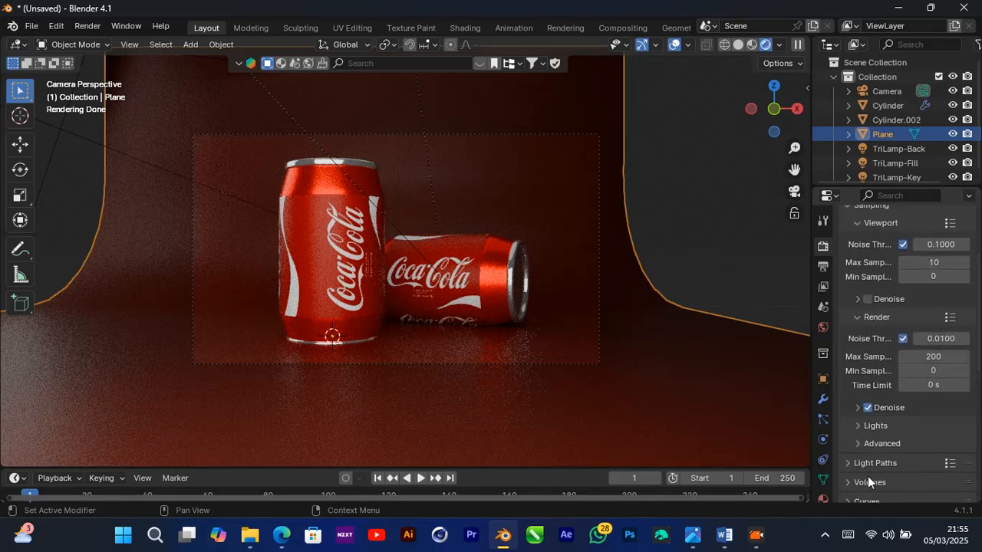
{"action": "scroll", "coordinate": [867, 475], "scroll_direction": "up", "scroll_amount": 4}
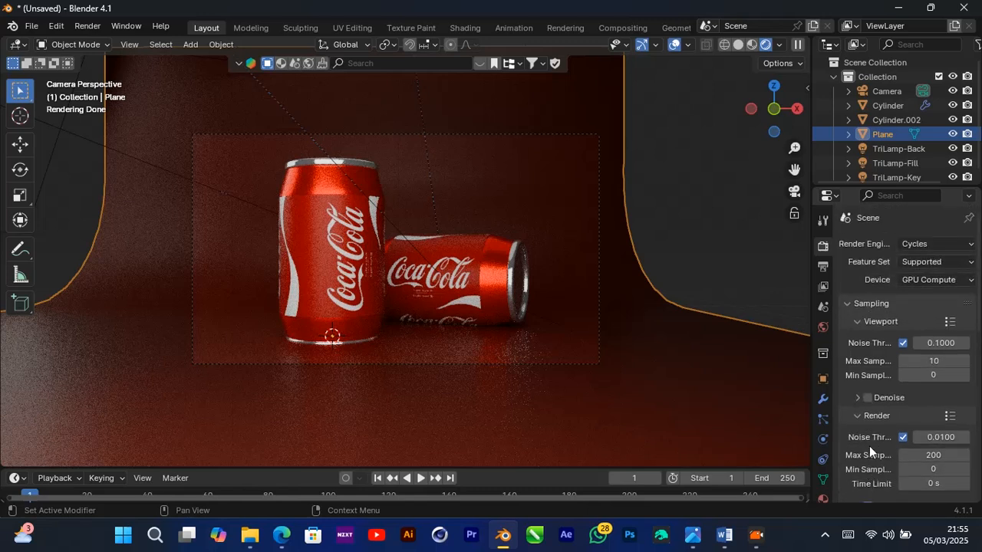
{"action": "scroll", "coordinate": [873, 439], "scroll_direction": "down", "scroll_amount": 15}
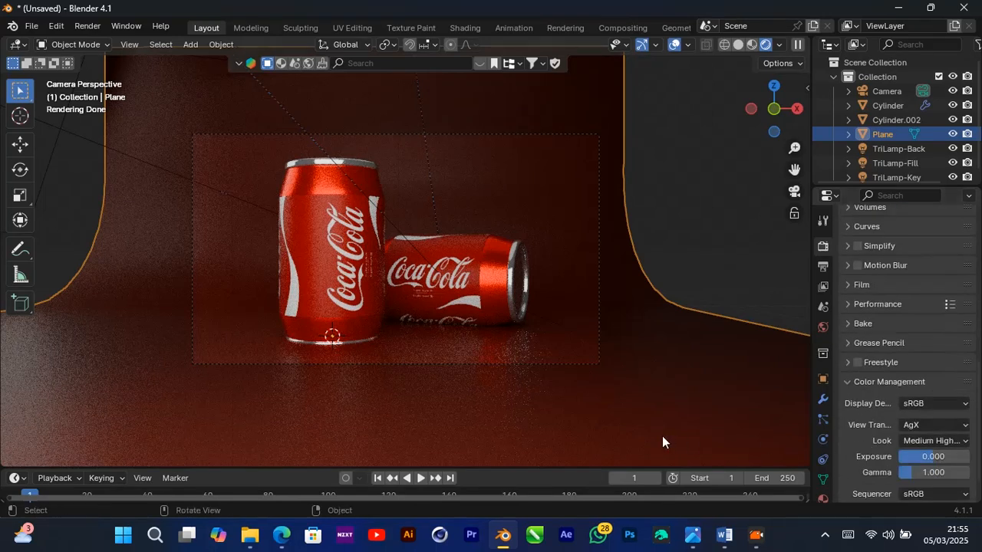
Set the backdrop material's roughness to about 0.312
{"action": "left_click", "coordinate": [823, 497]}
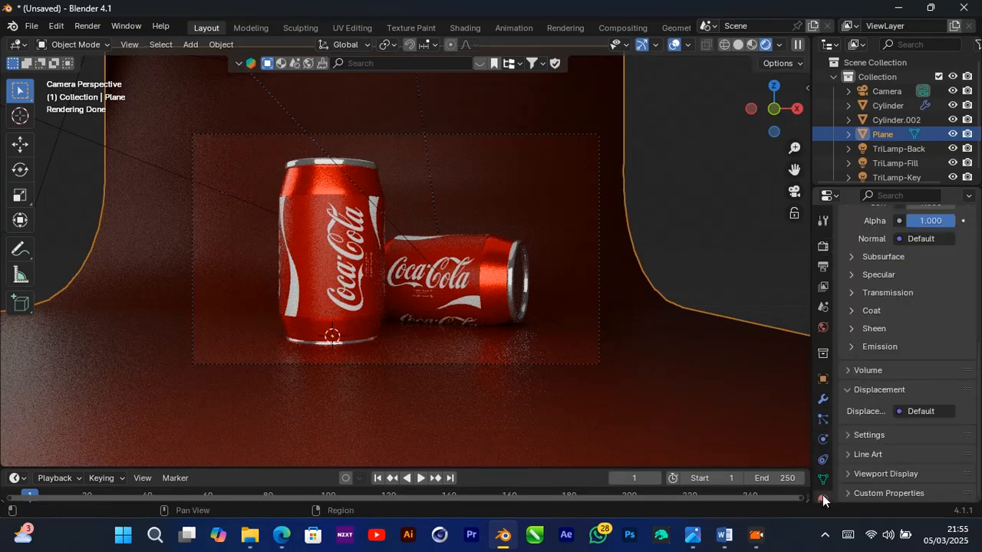
{"action": "scroll", "coordinate": [929, 300], "scroll_direction": "up", "scroll_amount": 5}
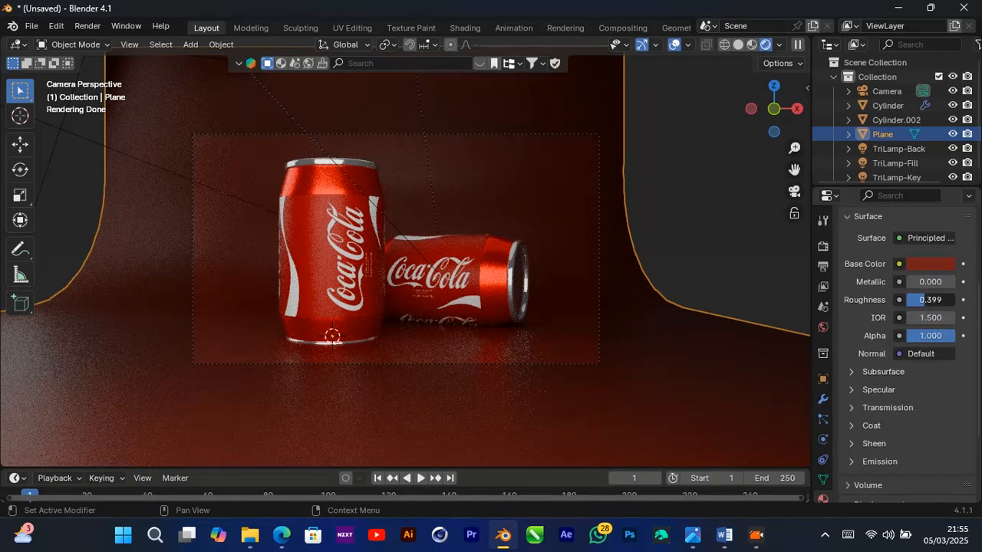
{"action": "left_click_drag", "start_coordinate": [928, 300], "coordinate": [890, 318]}
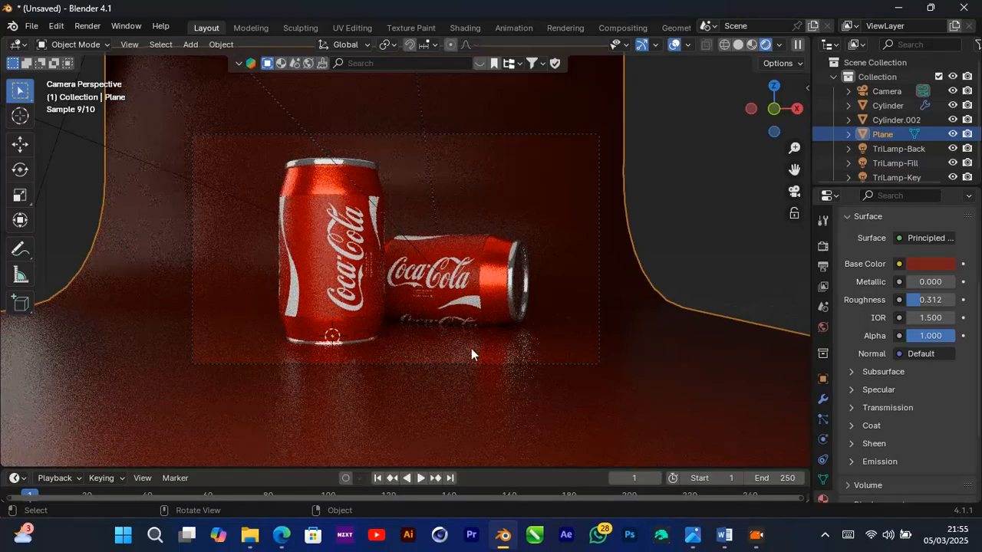
Select the three Tri-lighting lights with the back light active, and test Shadow Caustics on it before switching it off again
{"action": "left_click", "coordinate": [921, 146]}
{"action": "left_click", "coordinate": [890, 176], "text": "shift"}
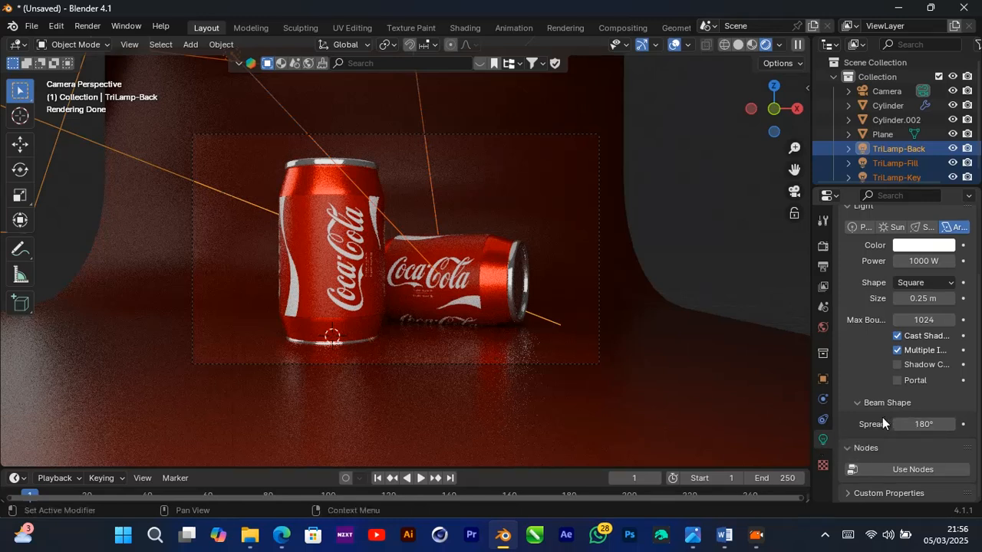
{"action": "left_click", "coordinate": [897, 364]}
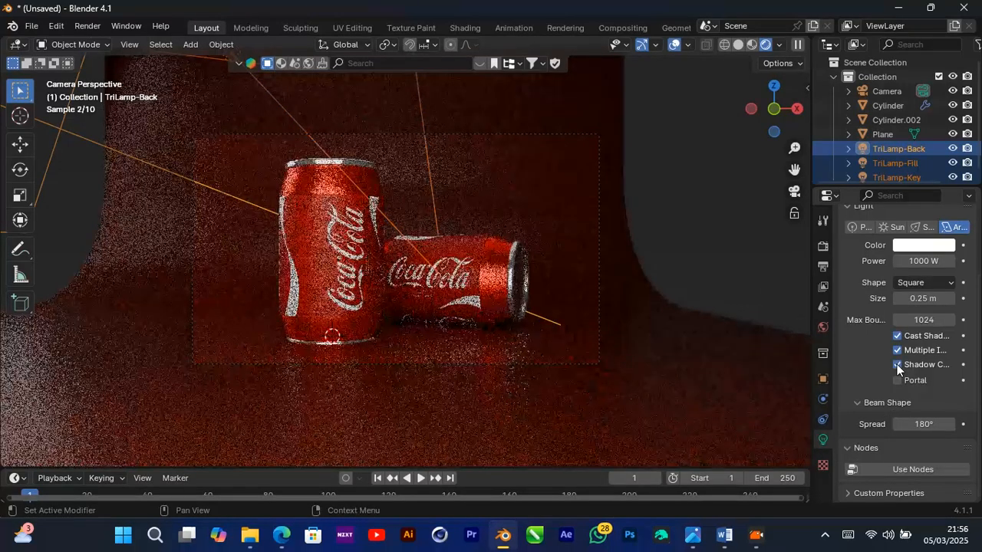
{"action": "left_click", "coordinate": [897, 364]}
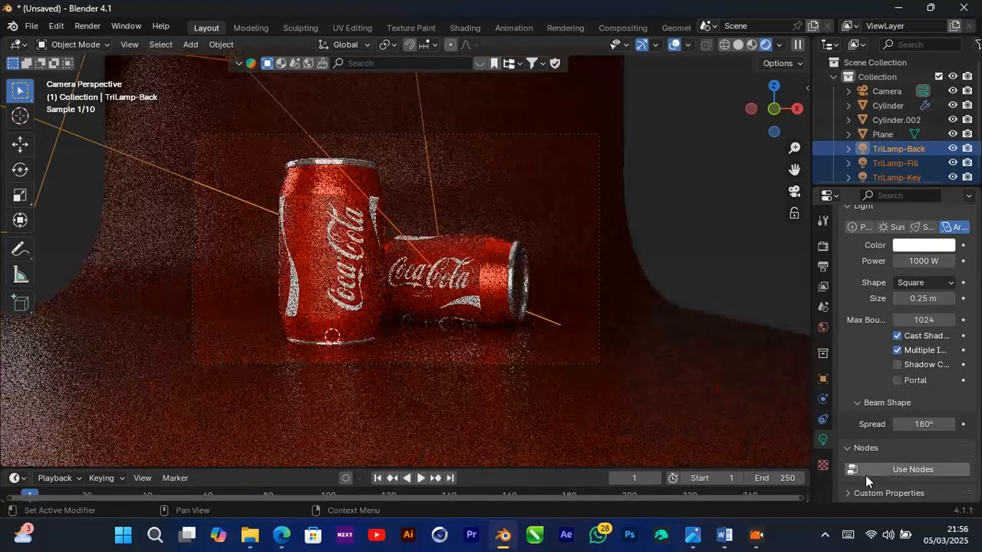
Set the back light's area shape to Disk and deselect the lights
{"action": "scroll", "coordinate": [870, 430], "scroll_direction": "up", "scroll_amount": 3}
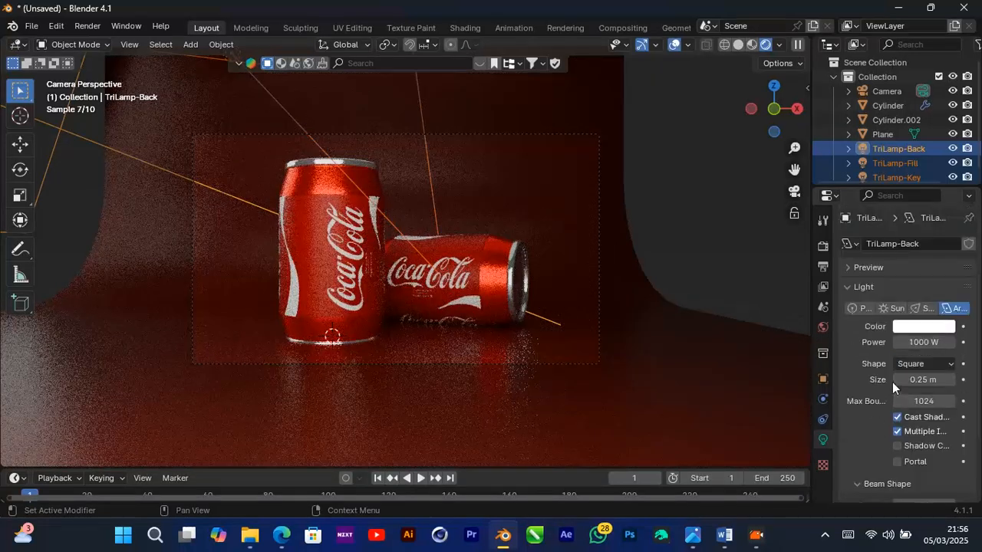
{"action": "left_click", "coordinate": [921, 361]}
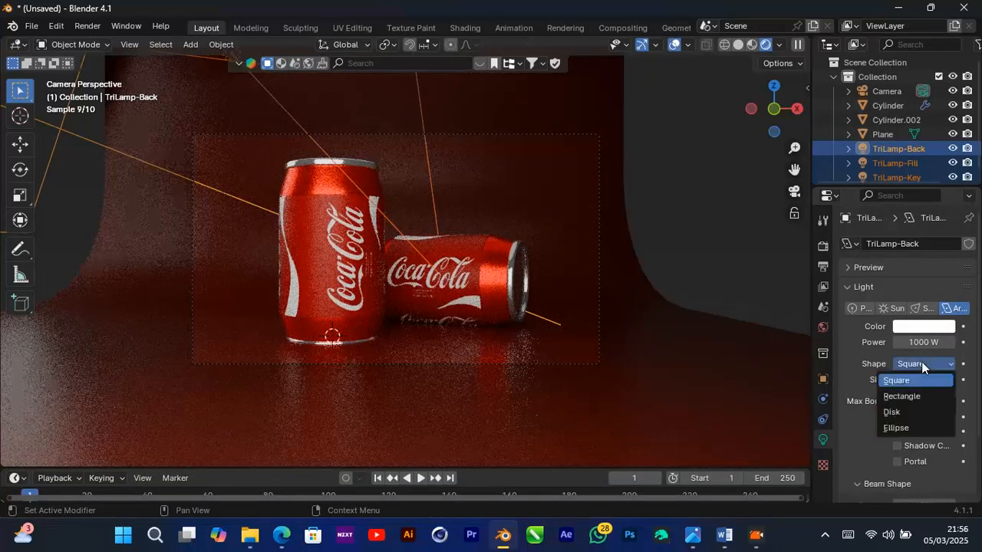
{"action": "left_click", "coordinate": [908, 413]}
{"action": "scroll", "coordinate": [912, 419], "scroll_direction": "down", "scroll_amount": 3}
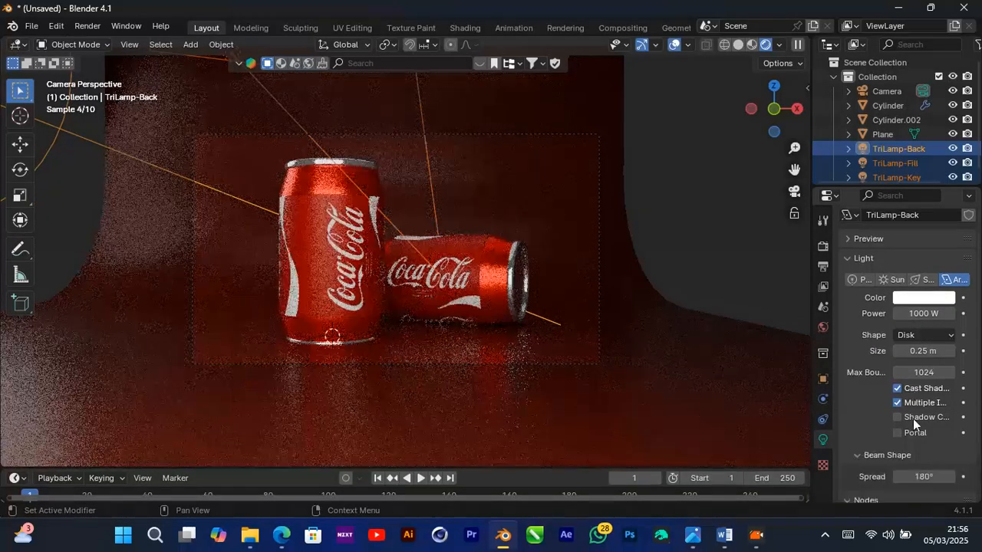
{"action": "scroll", "coordinate": [913, 420], "scroll_direction": "up", "scroll_amount": 3}
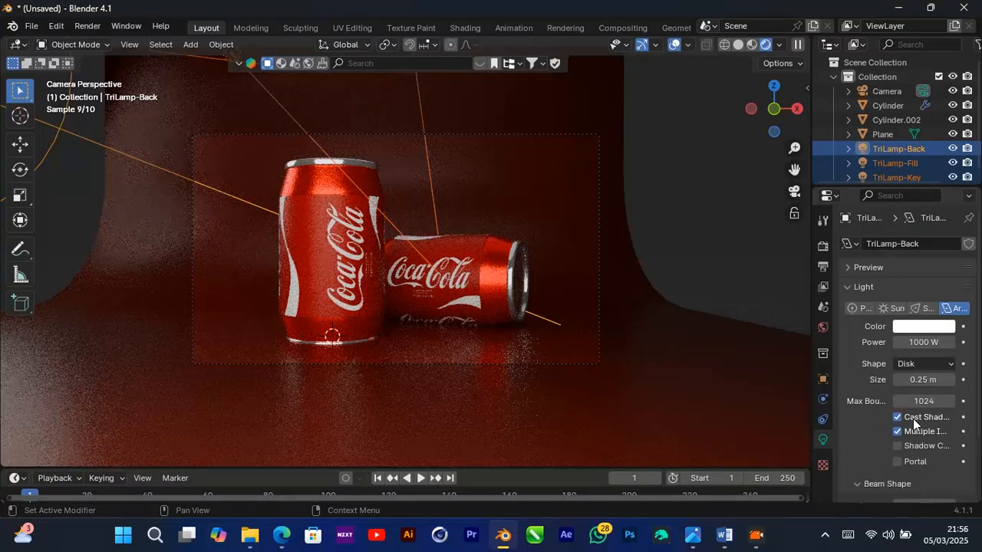
{"action": "left_click", "coordinate": [692, 236]}
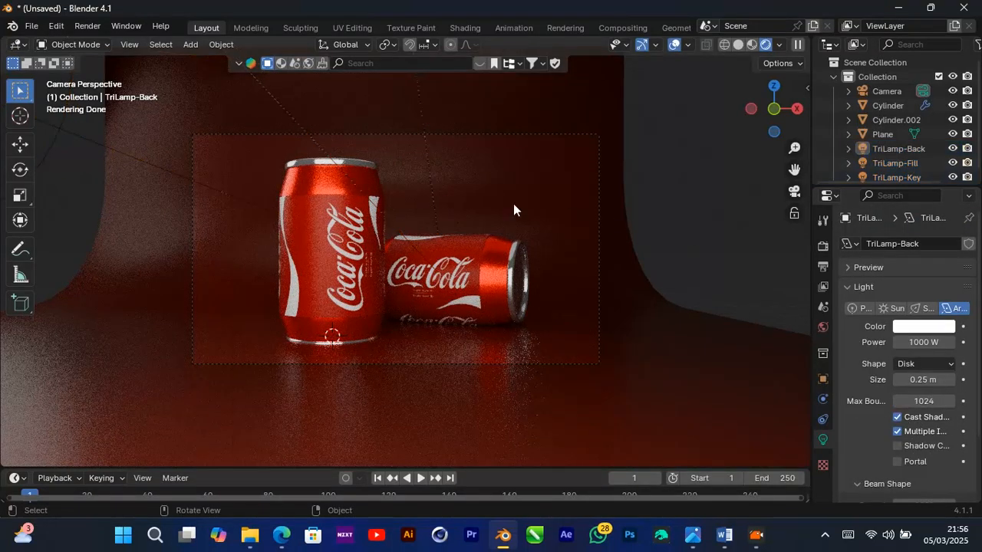
Rotate the standing can about -10.1° around the global Z axis and return to the selection tool
{"action": "left_click", "coordinate": [333, 176]}
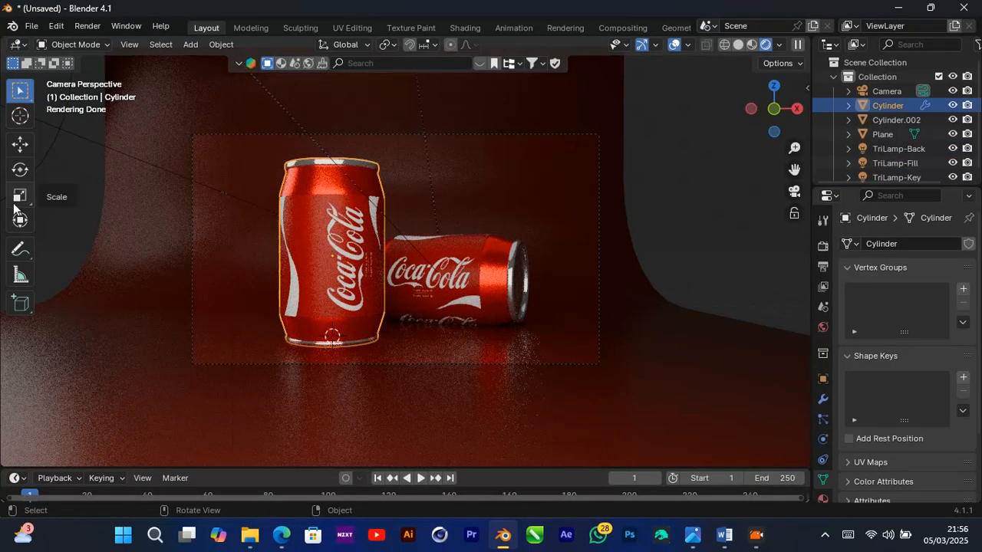
{"action": "left_click", "coordinate": [20, 170]}
{"action": "left_click_drag", "start_coordinate": [375, 265], "coordinate": [363, 250]}
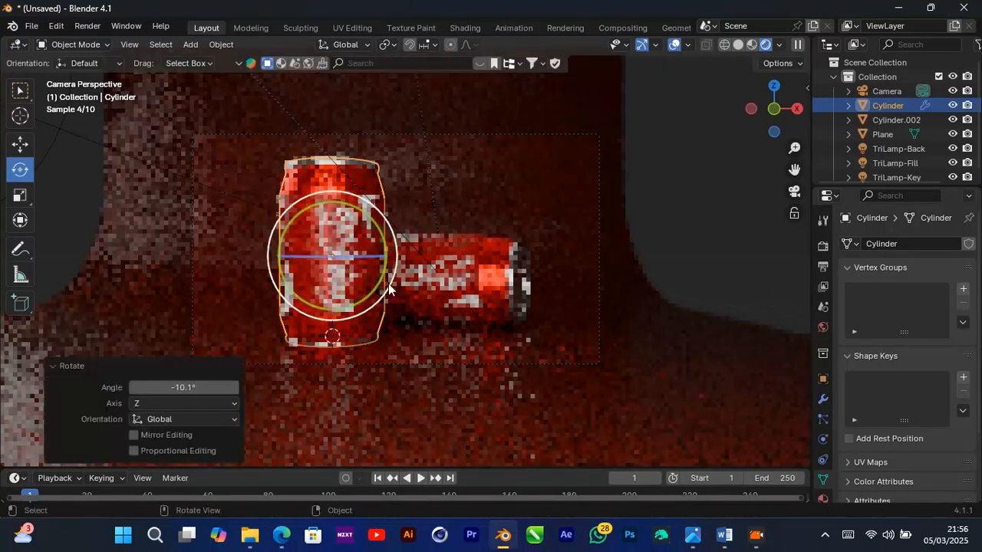
{"action": "left_click", "coordinate": [20, 90]}
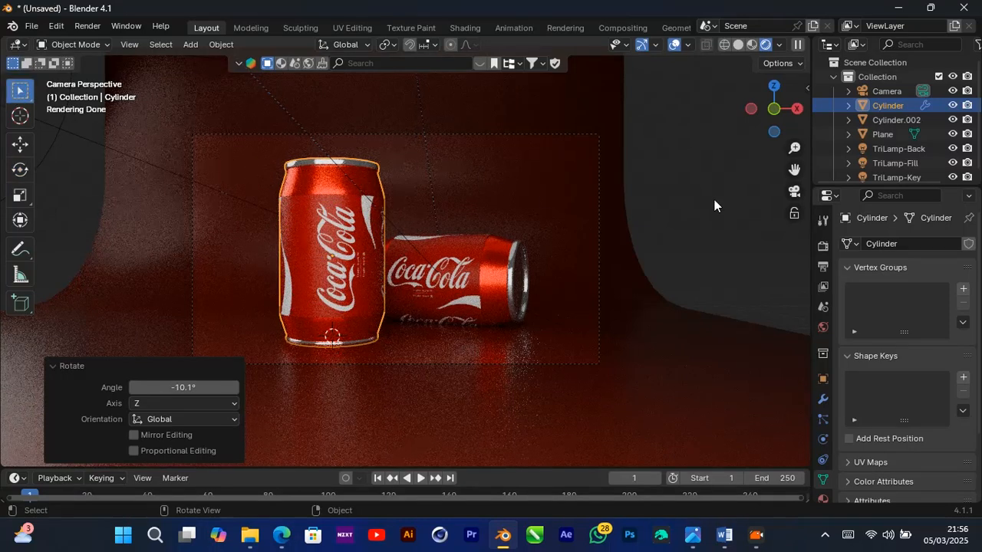
Deselect the standing can and start rendering the scene as a still image
{"action": "left_click", "coordinate": [714, 199]}
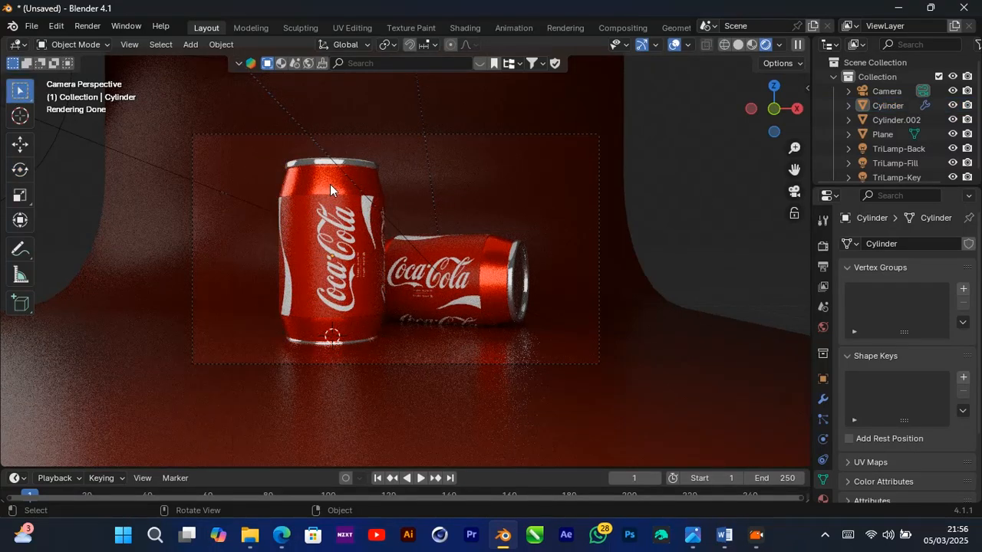
{"action": "left_click", "coordinate": [88, 26]}
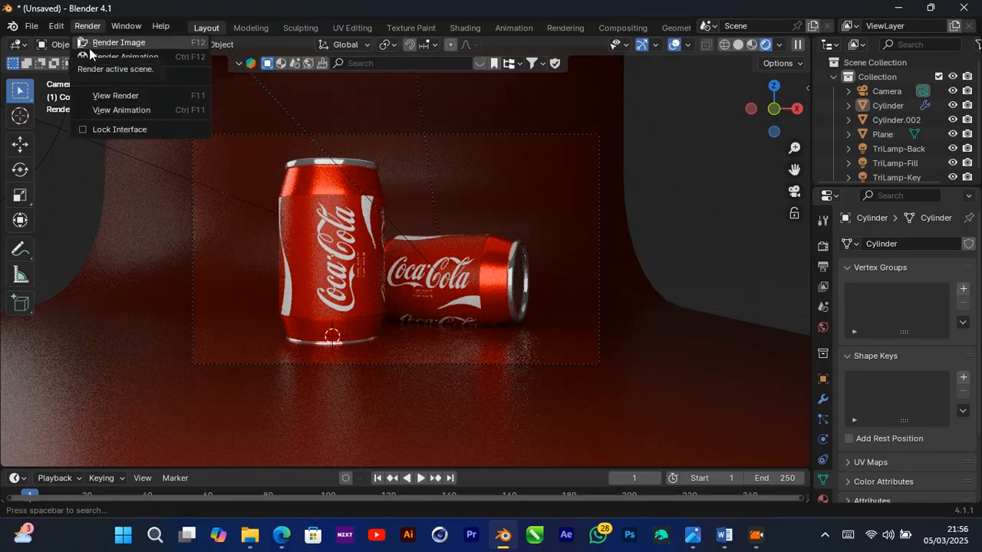
{"action": "left_click", "coordinate": [94, 44]}
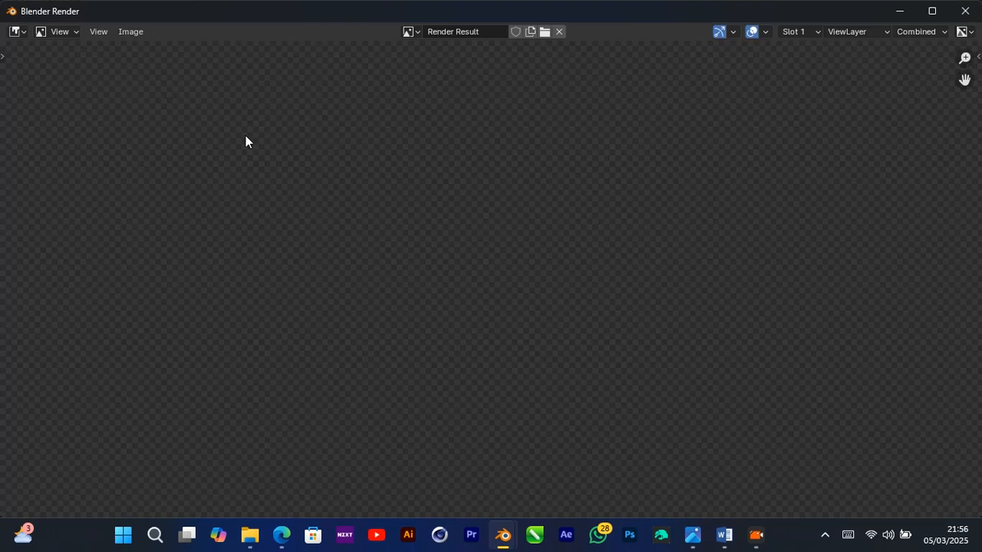